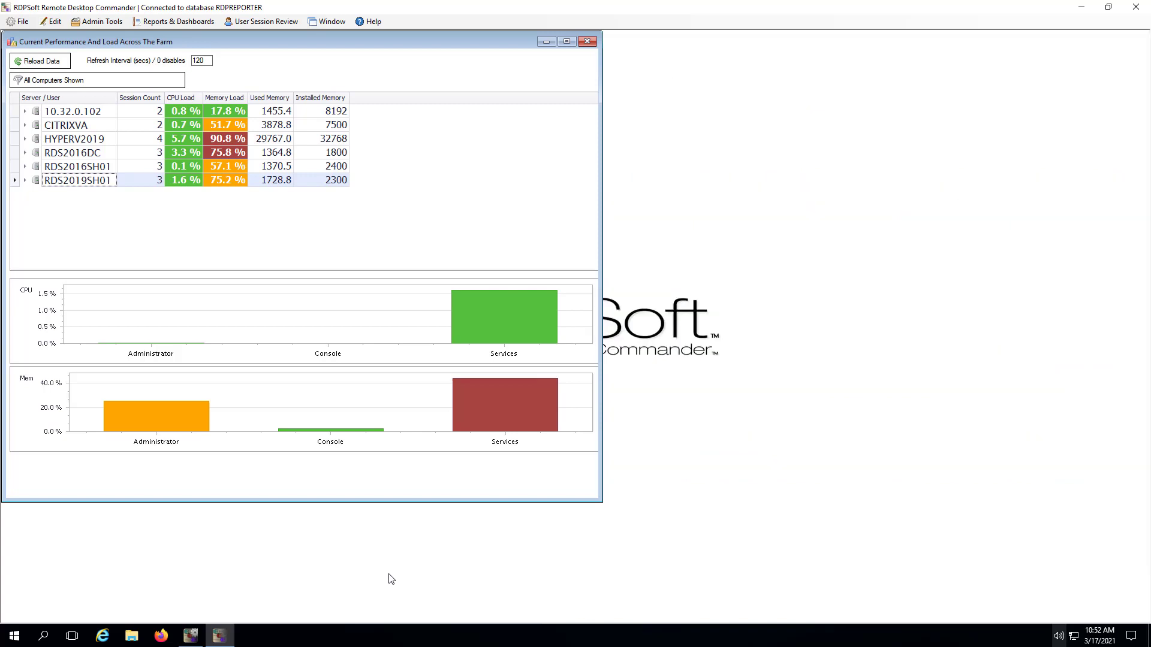
Open the performance history for RDS2019SH01's Services session in an enlarged window.
left_click(25, 181)
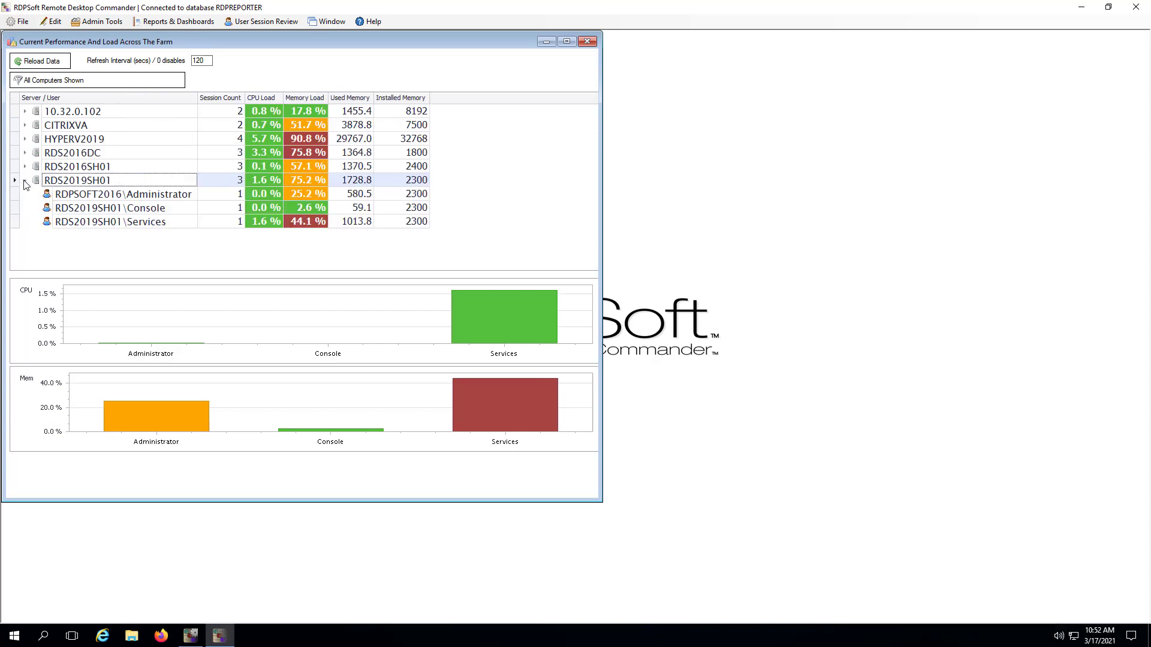
left_click(101, 223)
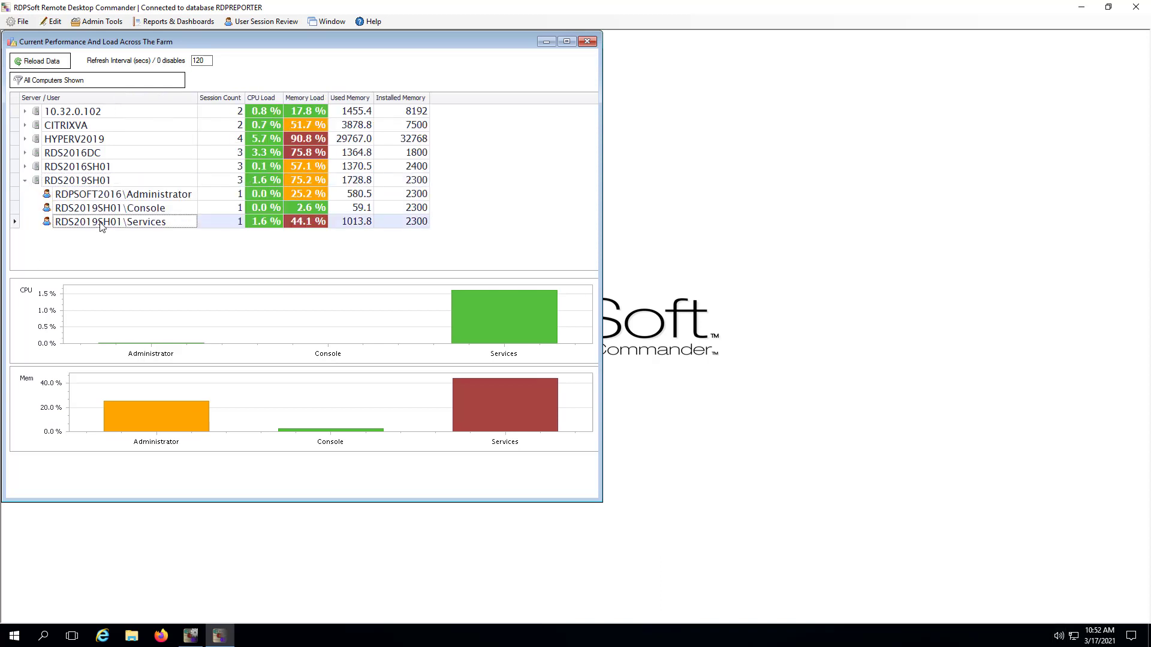
right_click(100, 224)
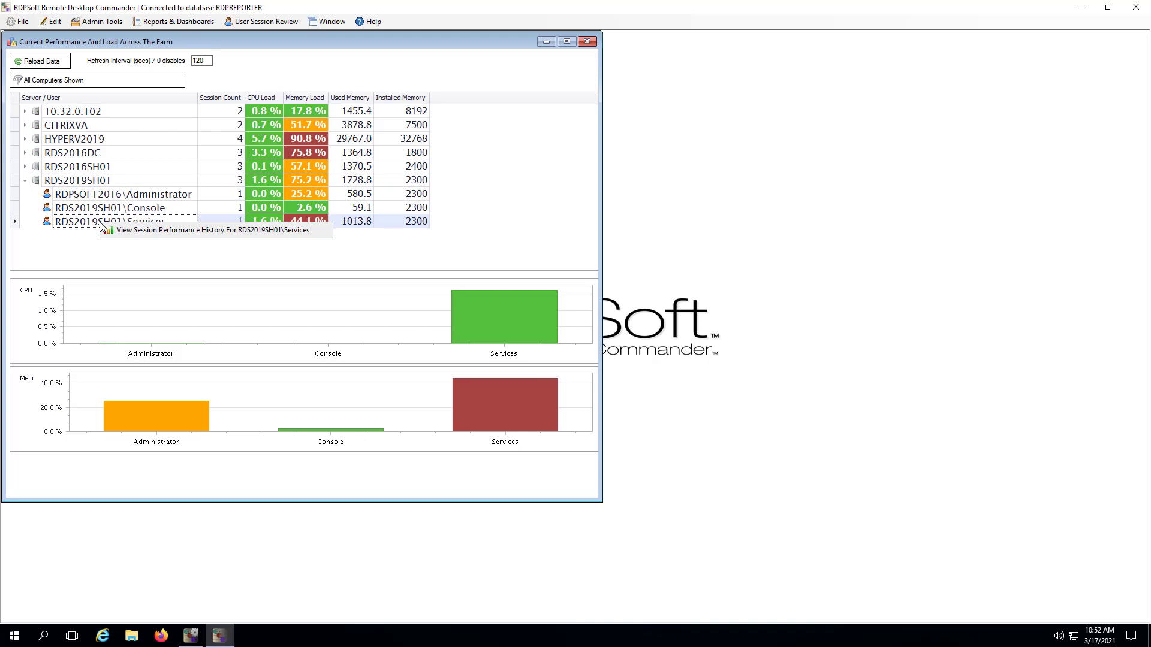
left_click(144, 233)
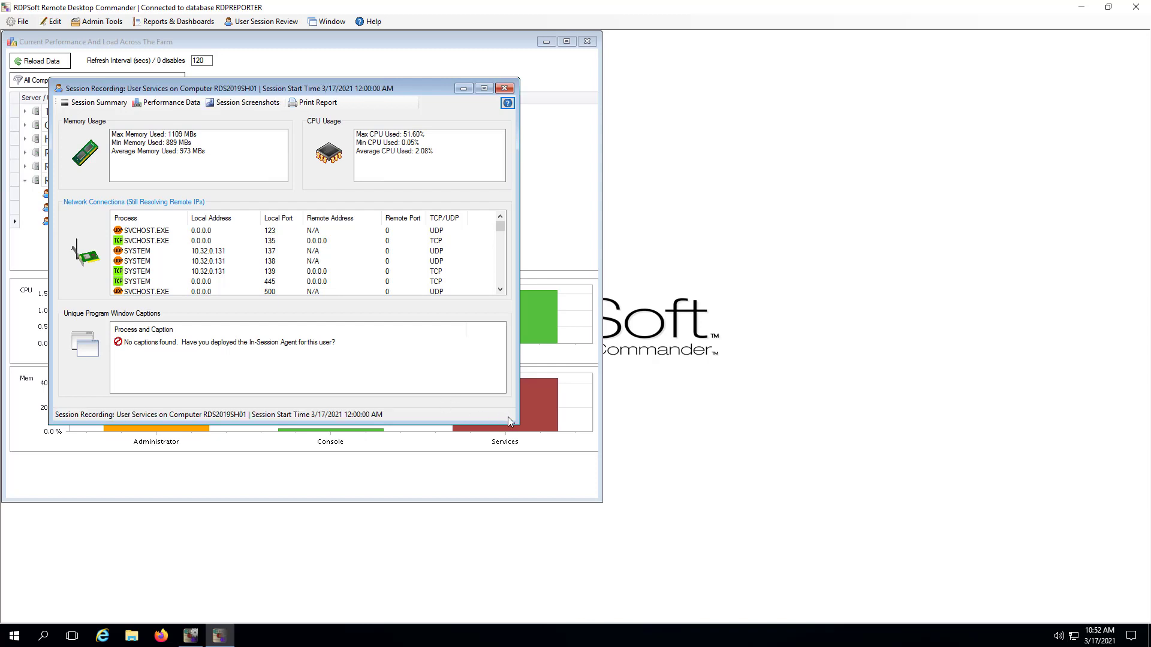
left_click_drag(518, 423, 654, 514)
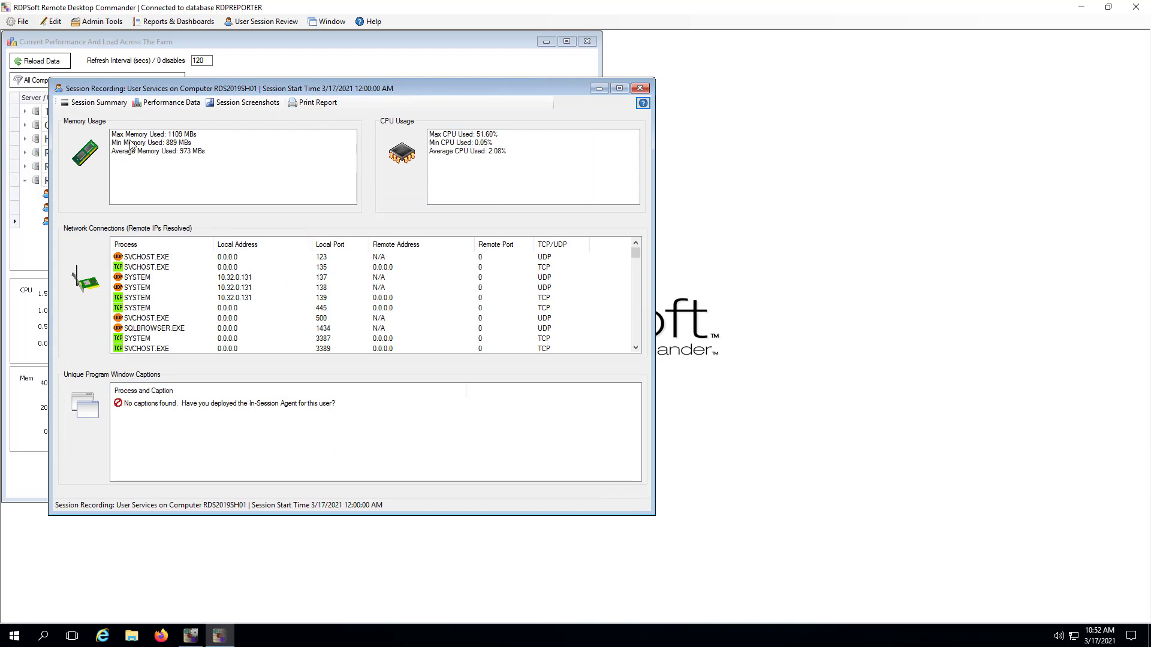
Review the Services session's CPU and memory charts across several samples, then close the history.
left_click(156, 105)
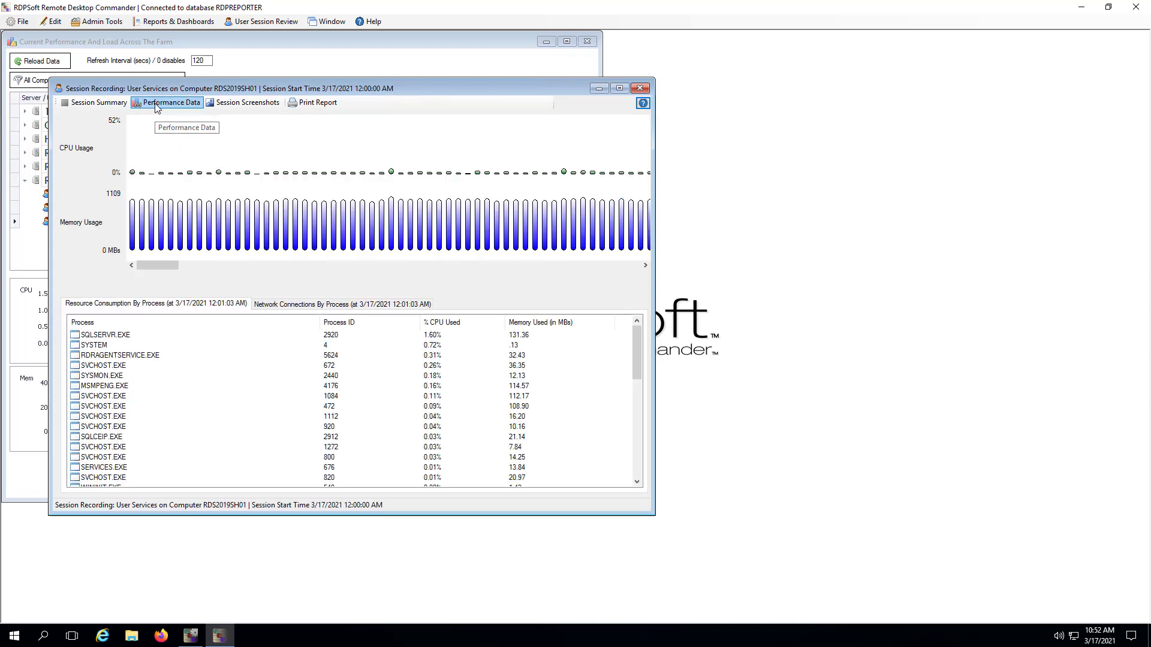
left_click(207, 266)
left_click(383, 266)
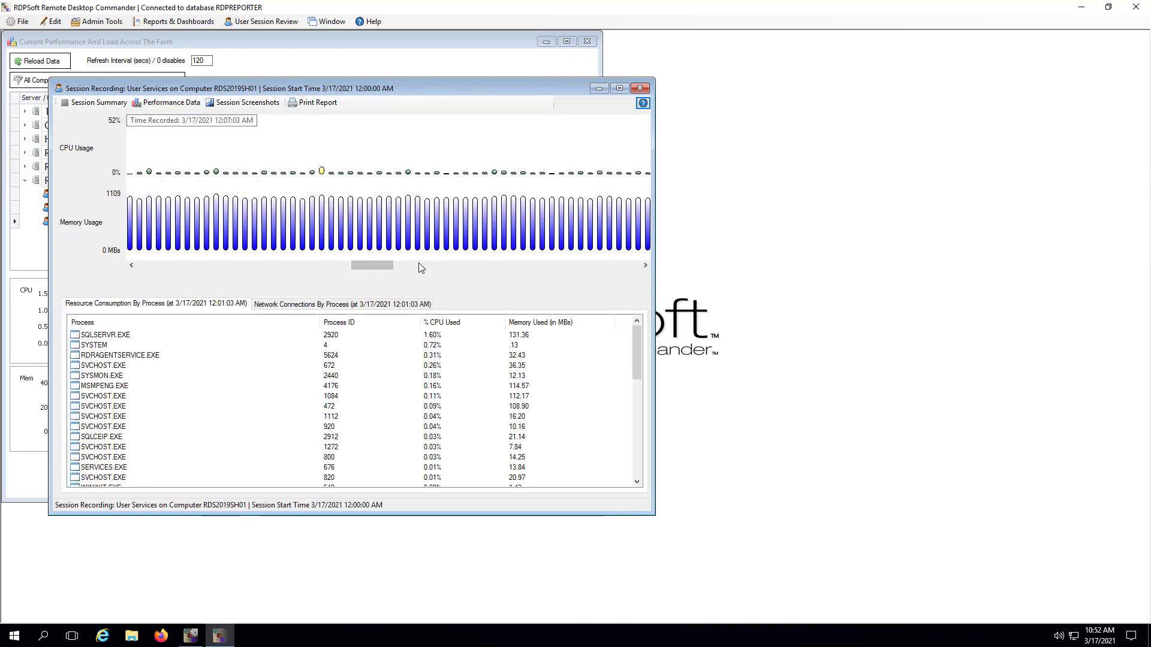
left_click(419, 266)
left_click(570, 268)
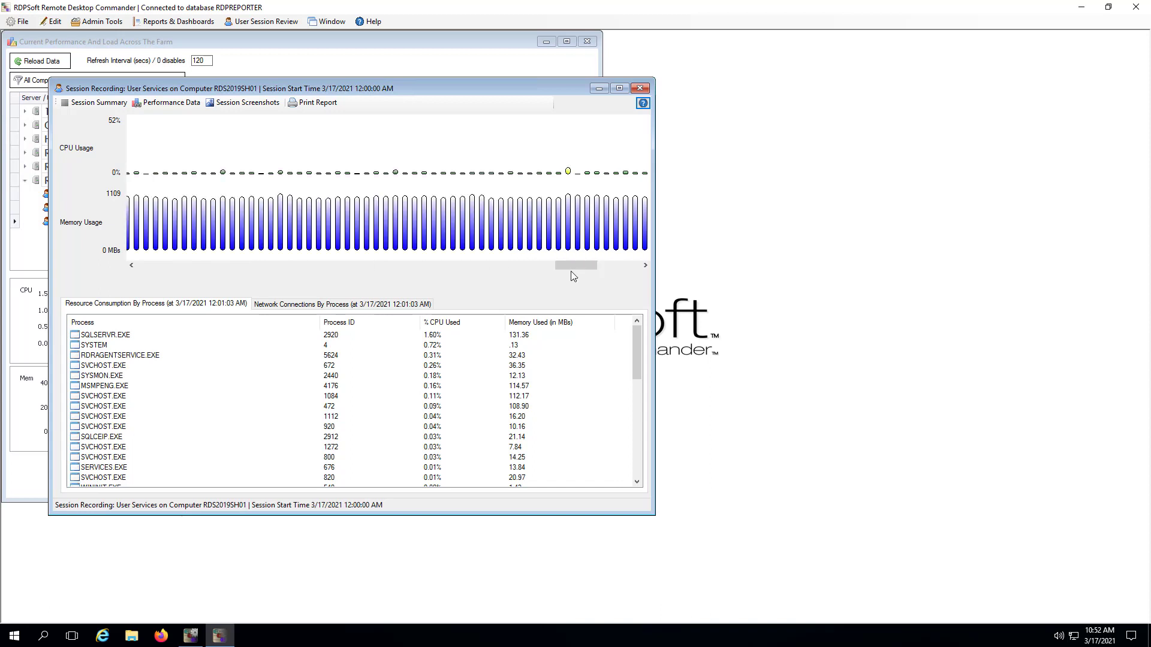
left_click(606, 268)
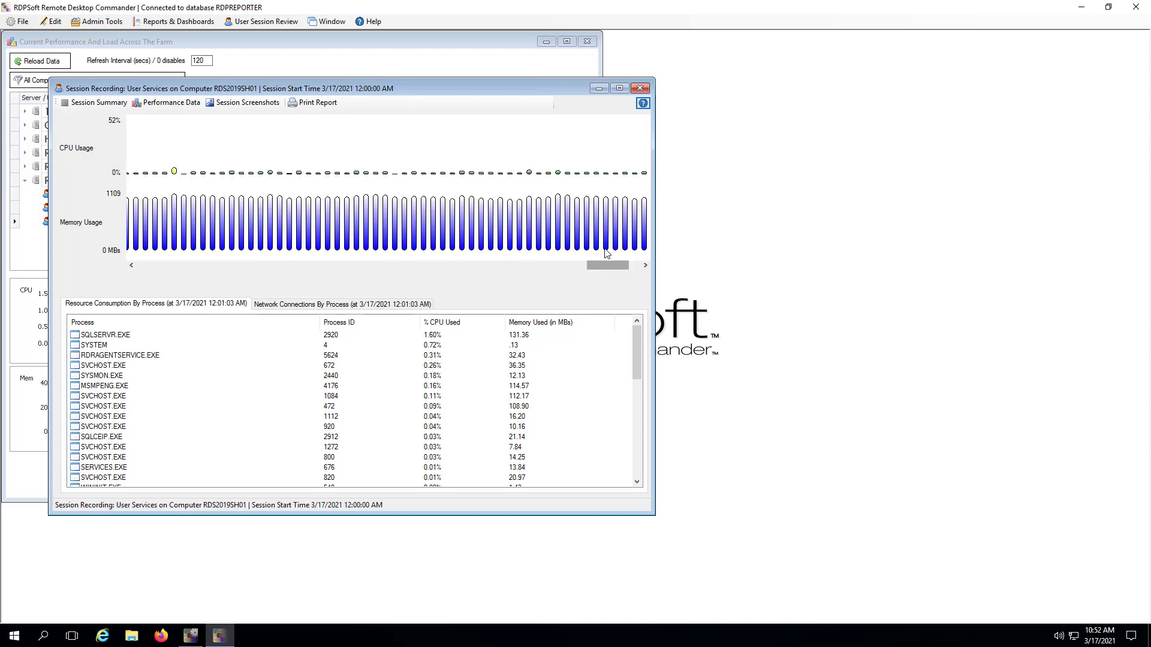
left_click(639, 88)
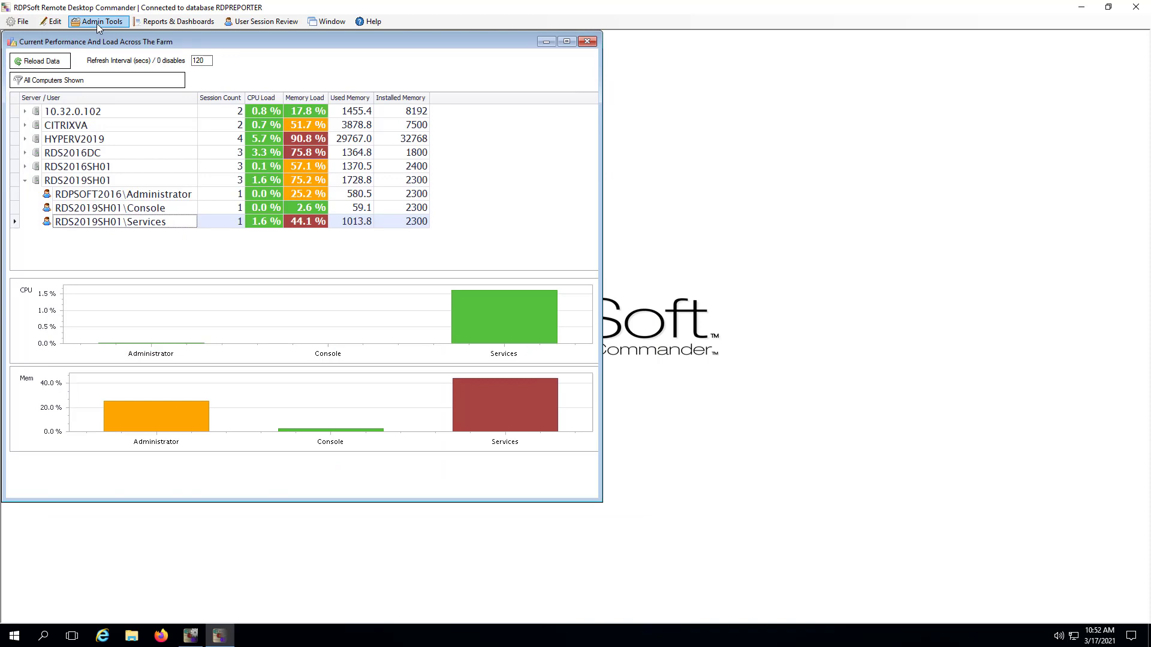
Open Historical Performance and drill into CITRIXVA's latest point for 17 Mar 2021 per-session usage.
left_click(161, 24)
left_click(186, 64)
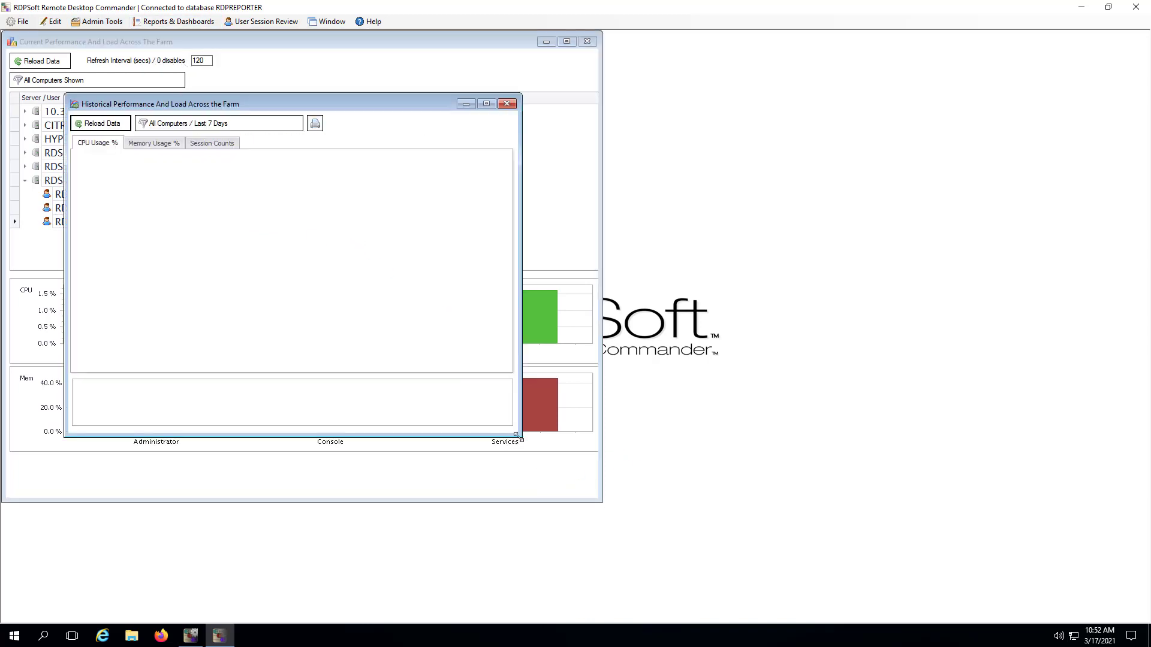
left_click_drag(516, 435, 921, 582)
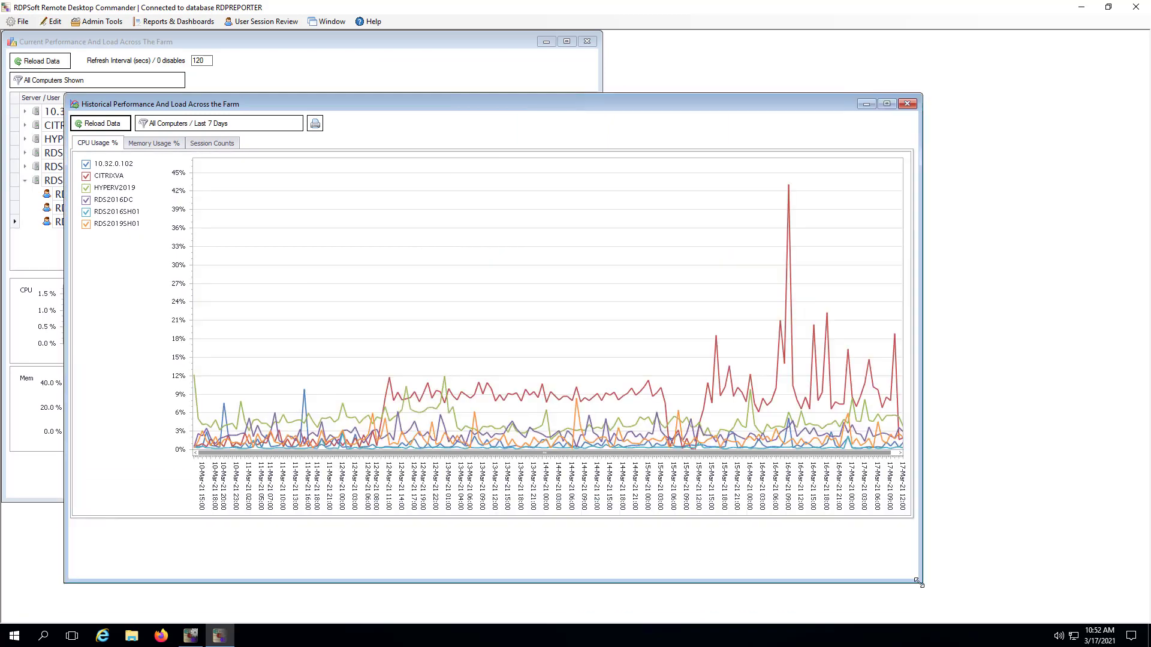
mouse_move(894, 338)
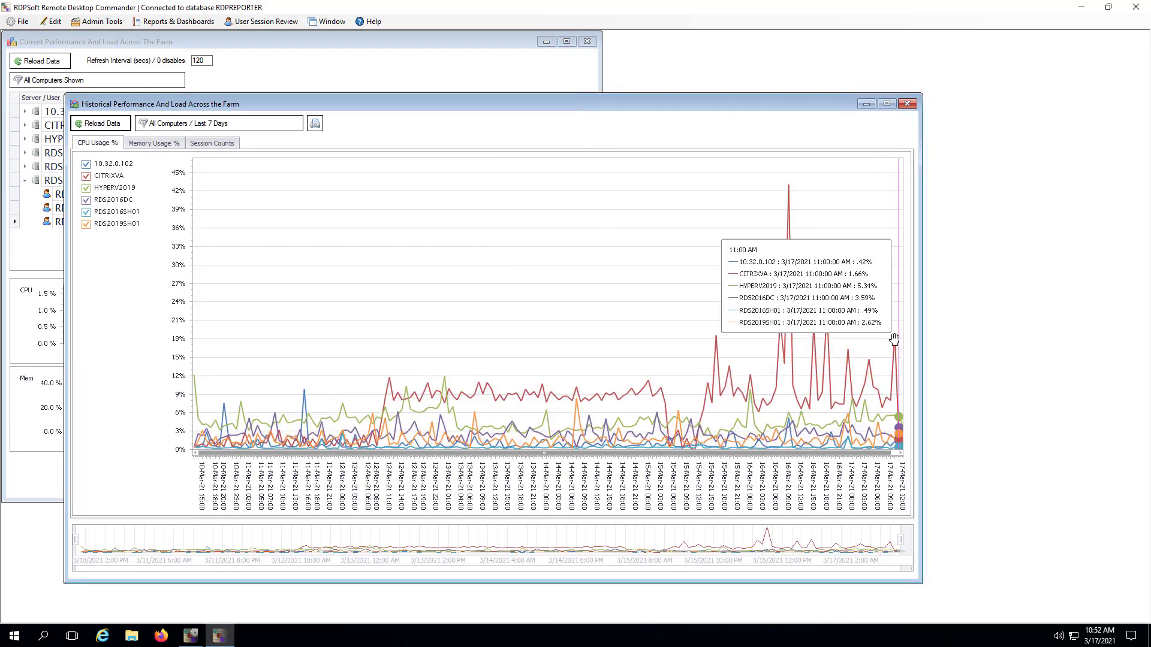
left_click(893, 337)
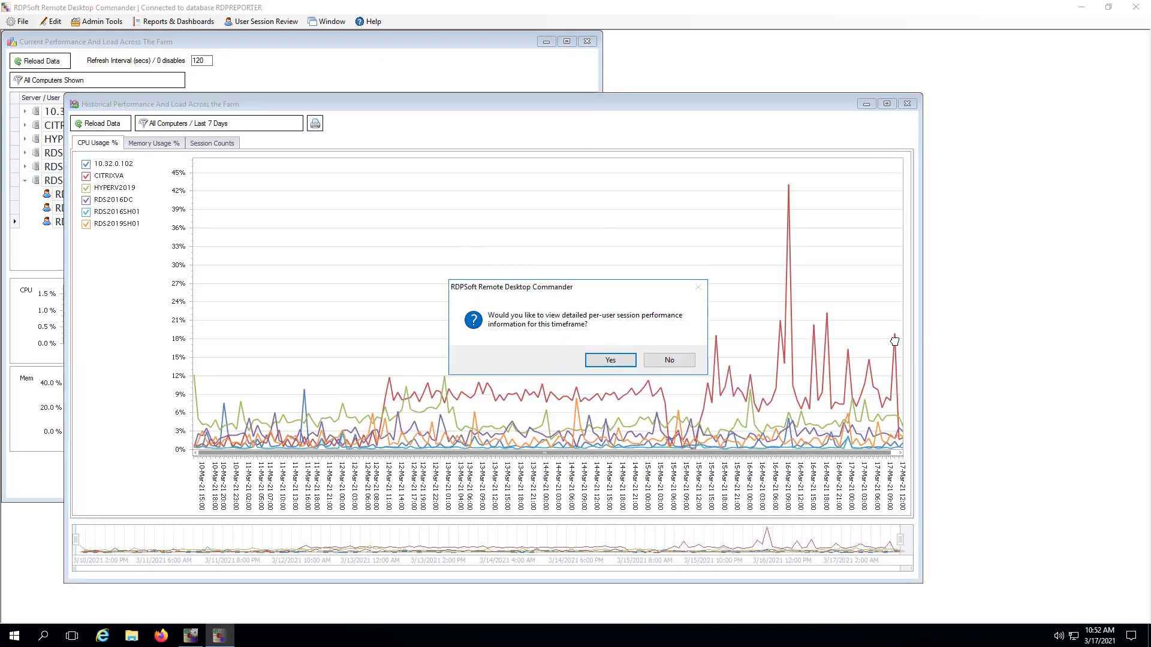
left_click(611, 360)
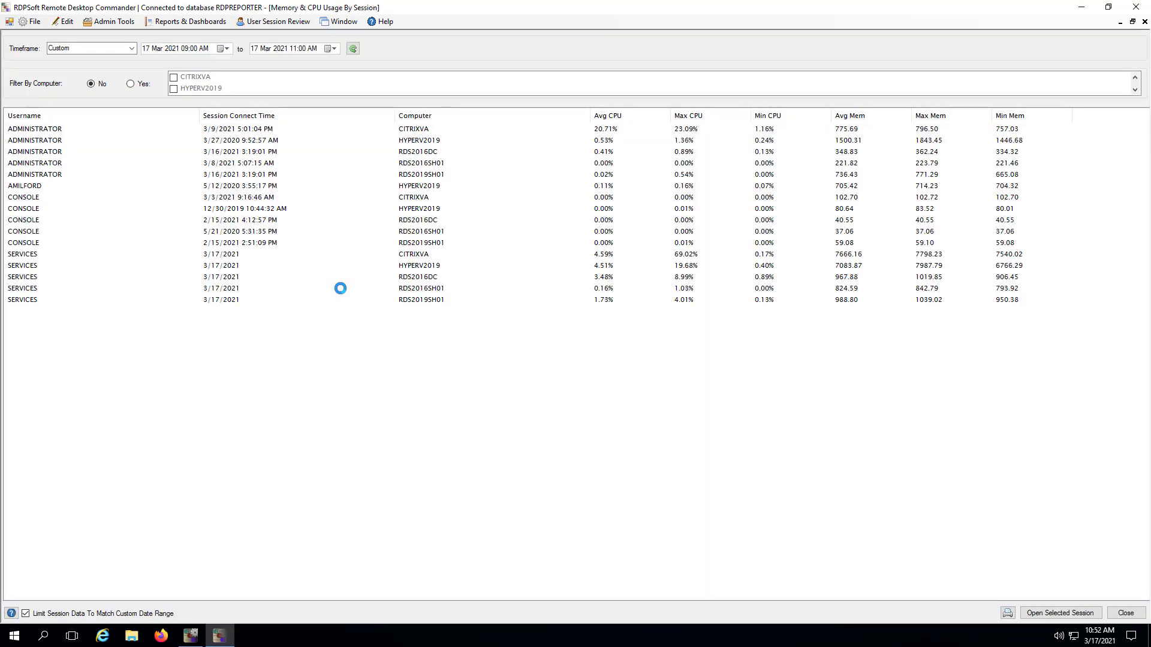
Sort the report by Avg CPU and Avg Mem, finishing with Avg CPU descending.
left_click(619, 117)
left_click(620, 117)
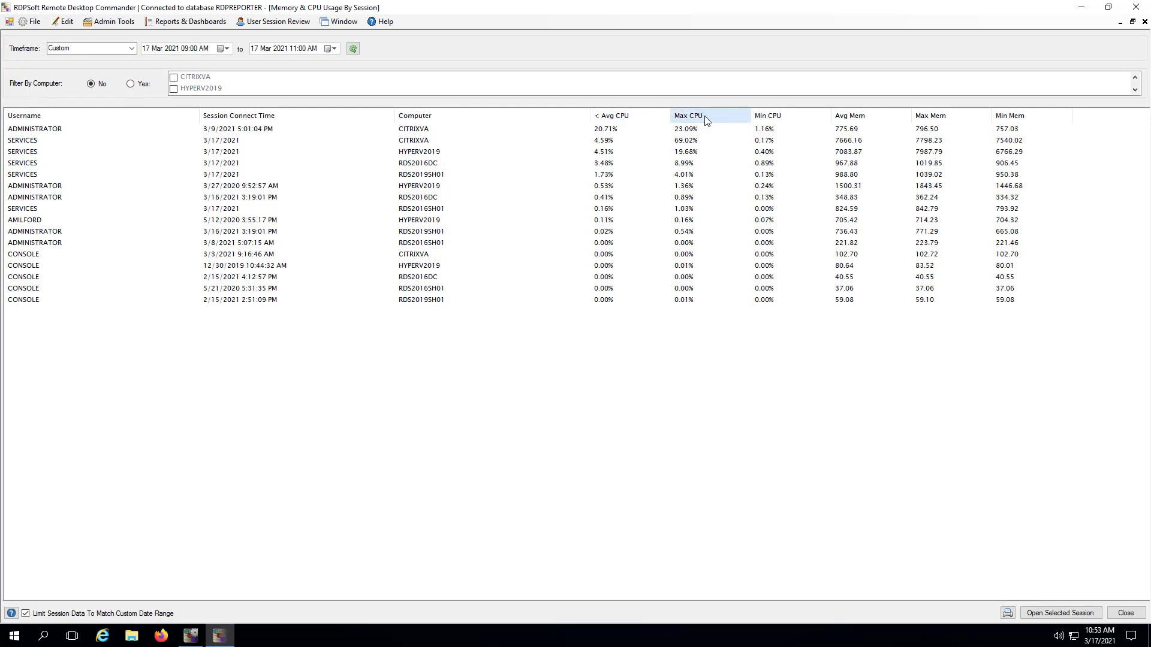
left_click(874, 122)
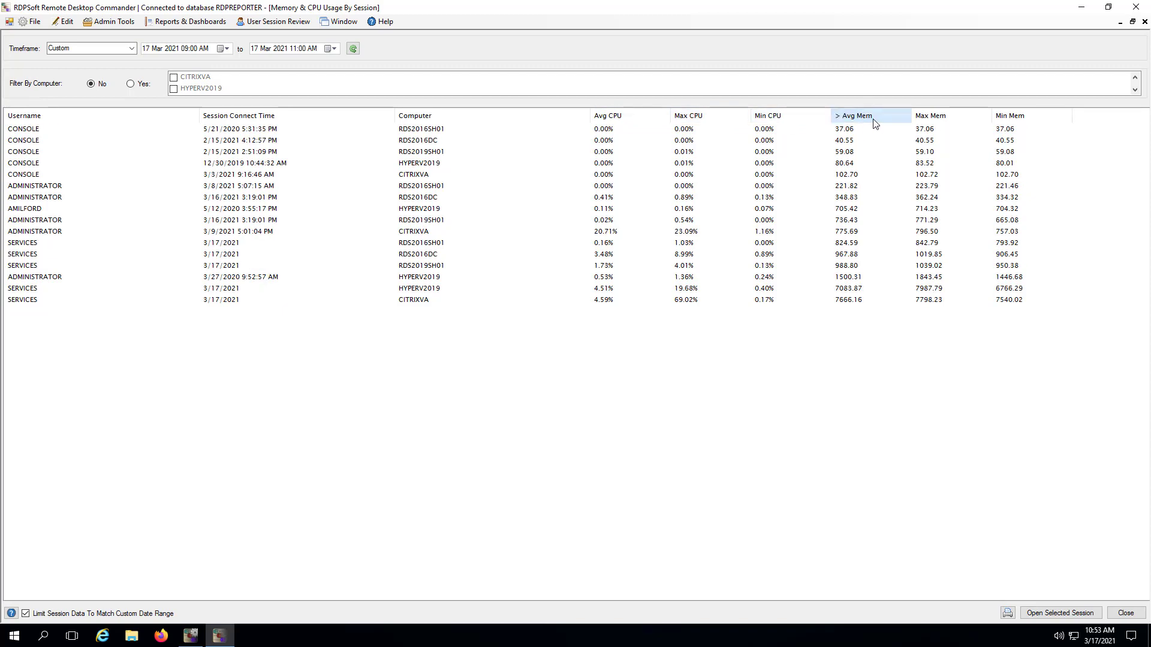
left_click(874, 122)
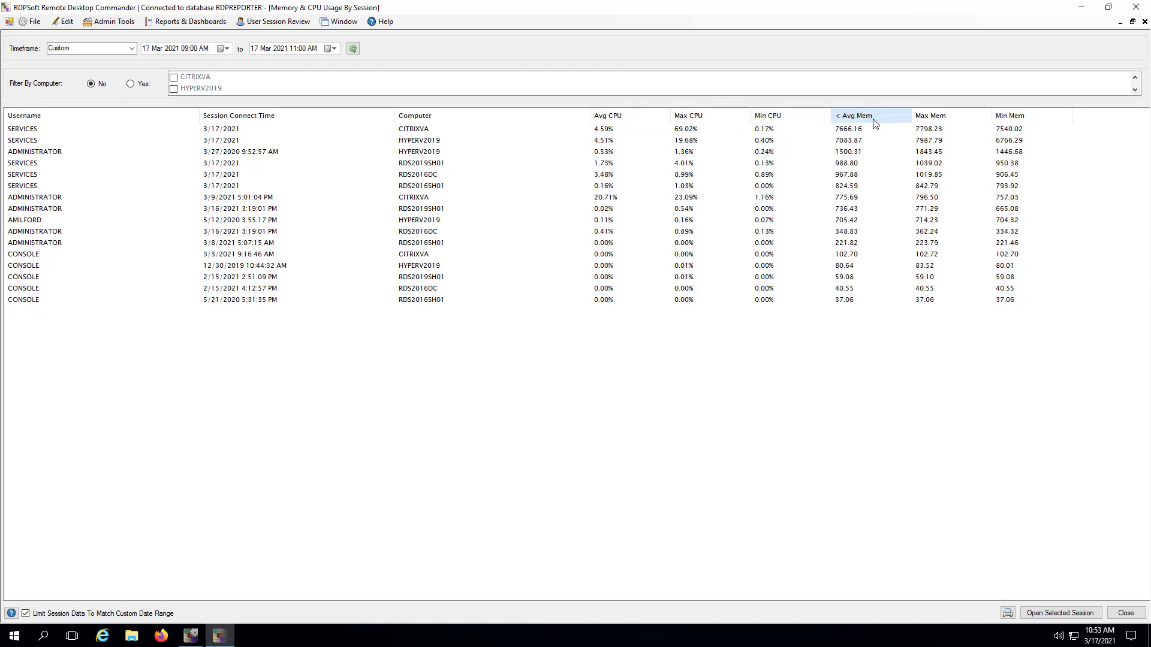
left_click(608, 119)
left_click(607, 119)
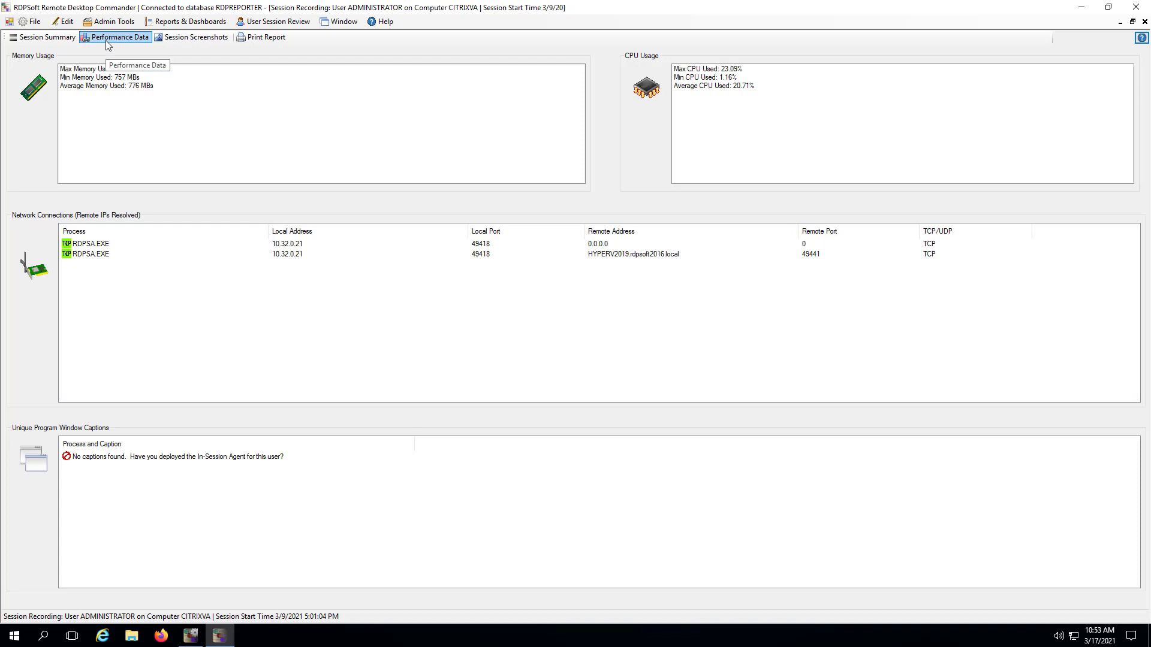
Inspect the Administrator session's RDPSA.EXE process usage at 6:42:49 AM and 7:39:34 AM.
left_click(106, 41)
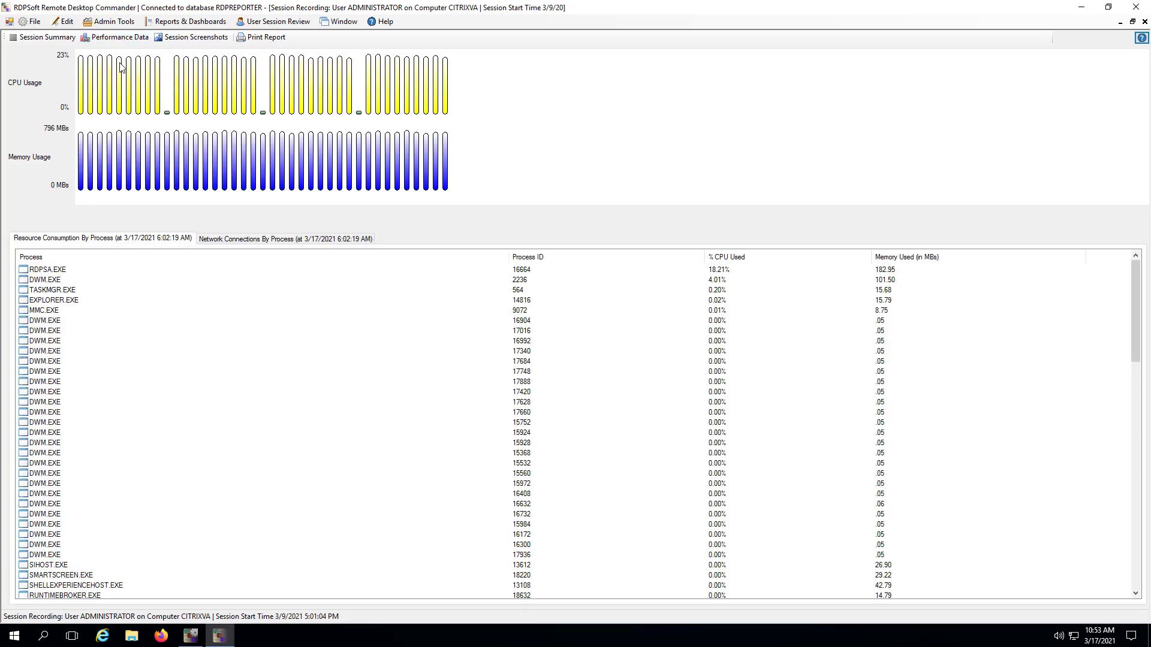
left_click(254, 97)
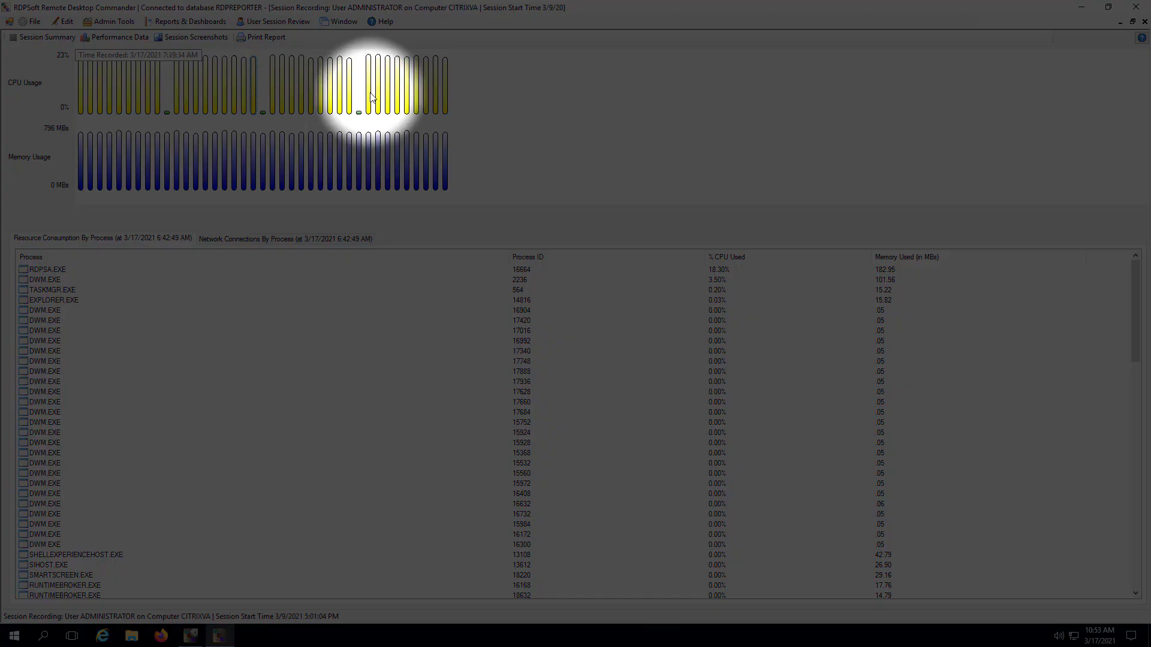
left_click(368, 99)
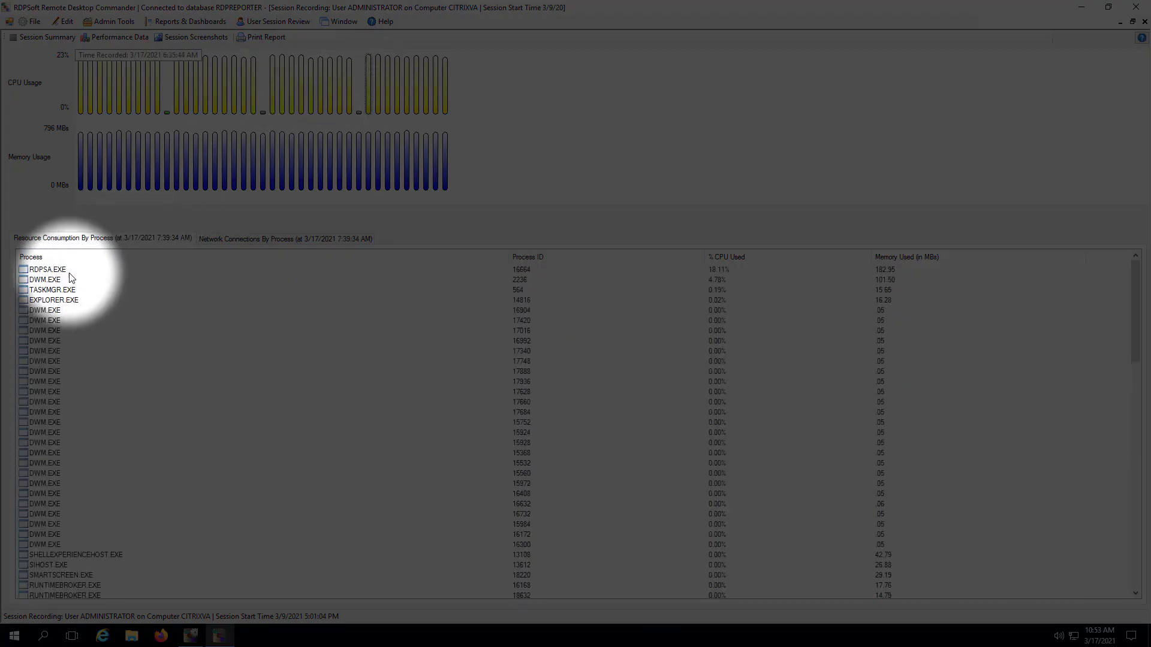
left_click(47, 270)
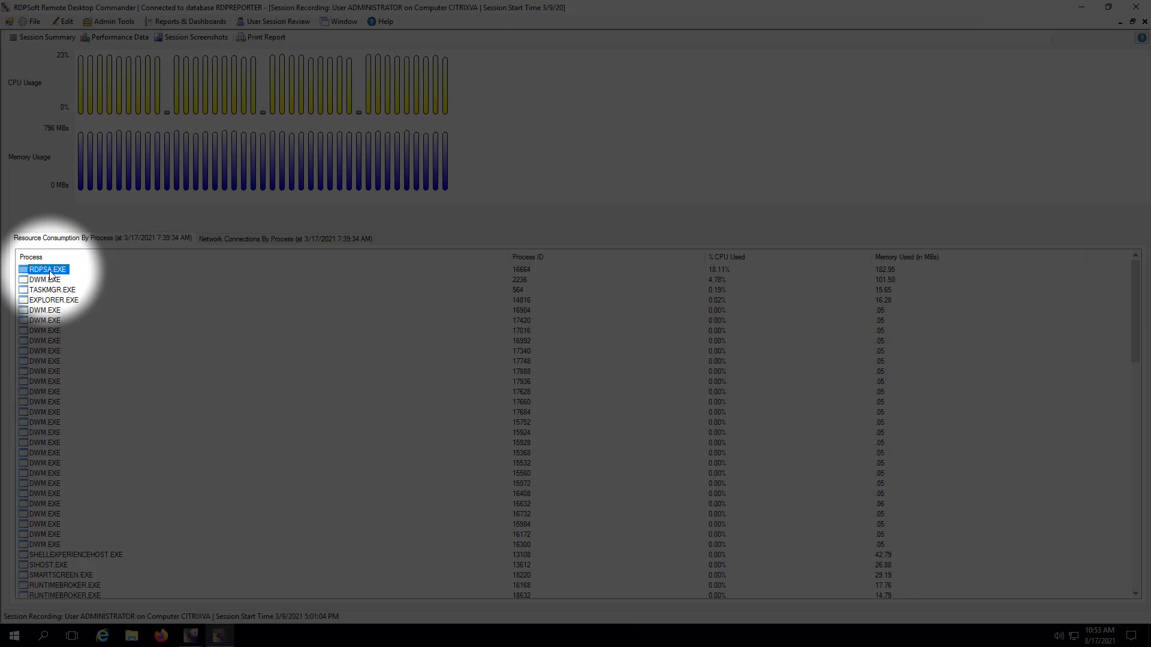
Close the Administrator session recording and widen the session usage report to show full columns.
key("ctrl+F5")
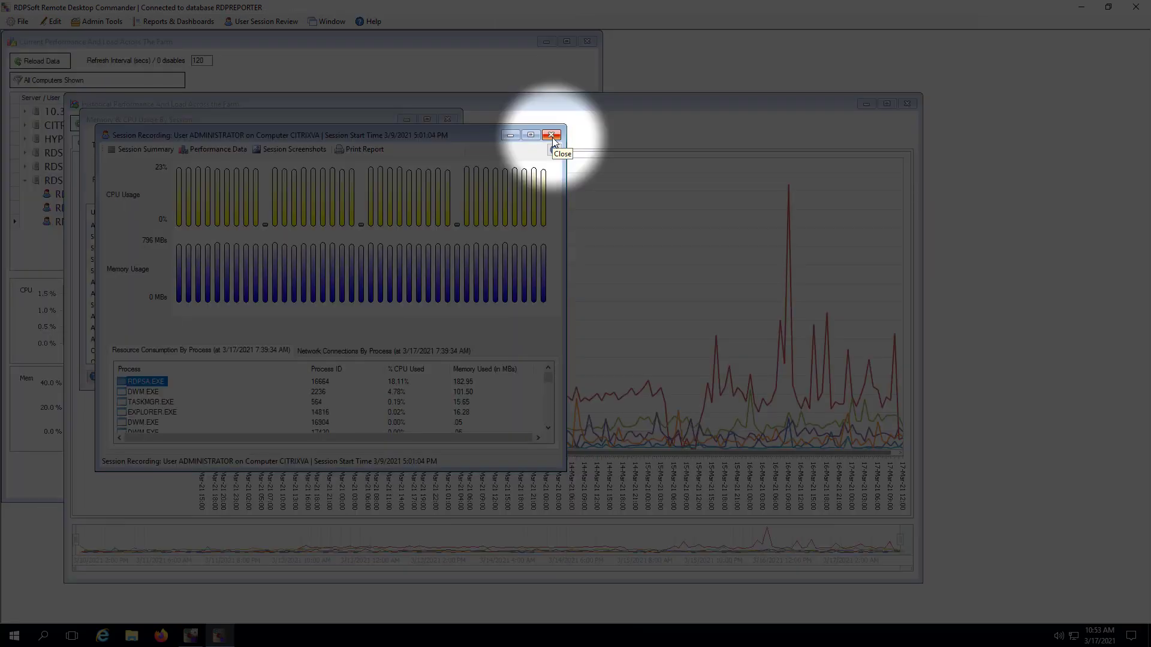
left_click(552, 135)
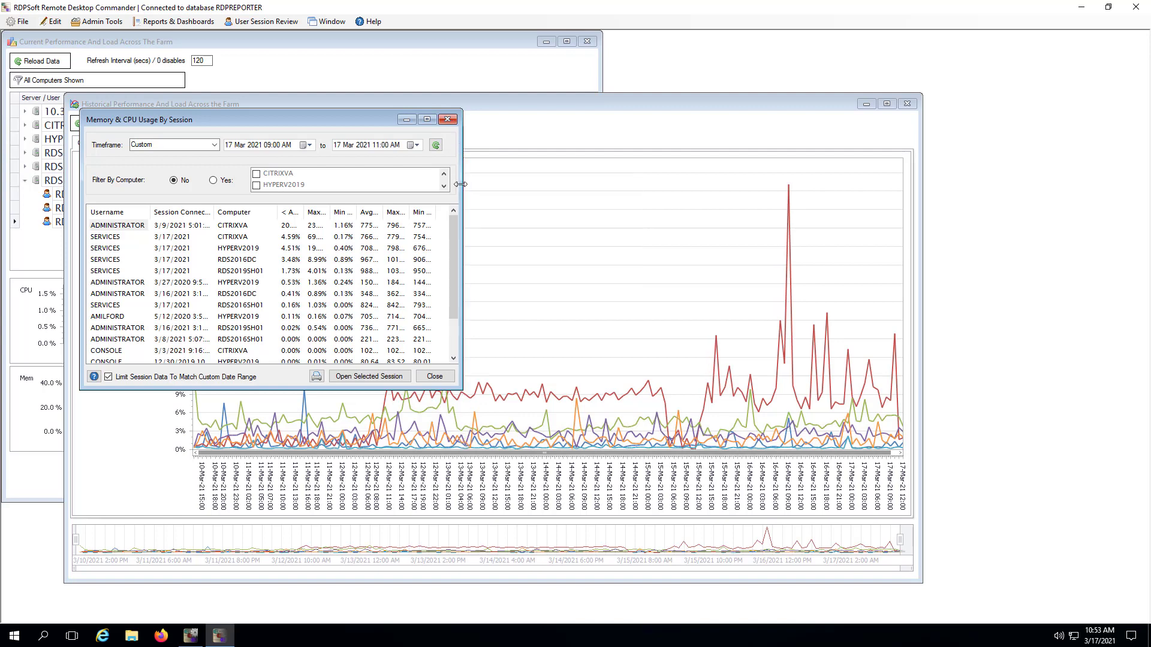
left_click_drag(461, 184, 597, 186)
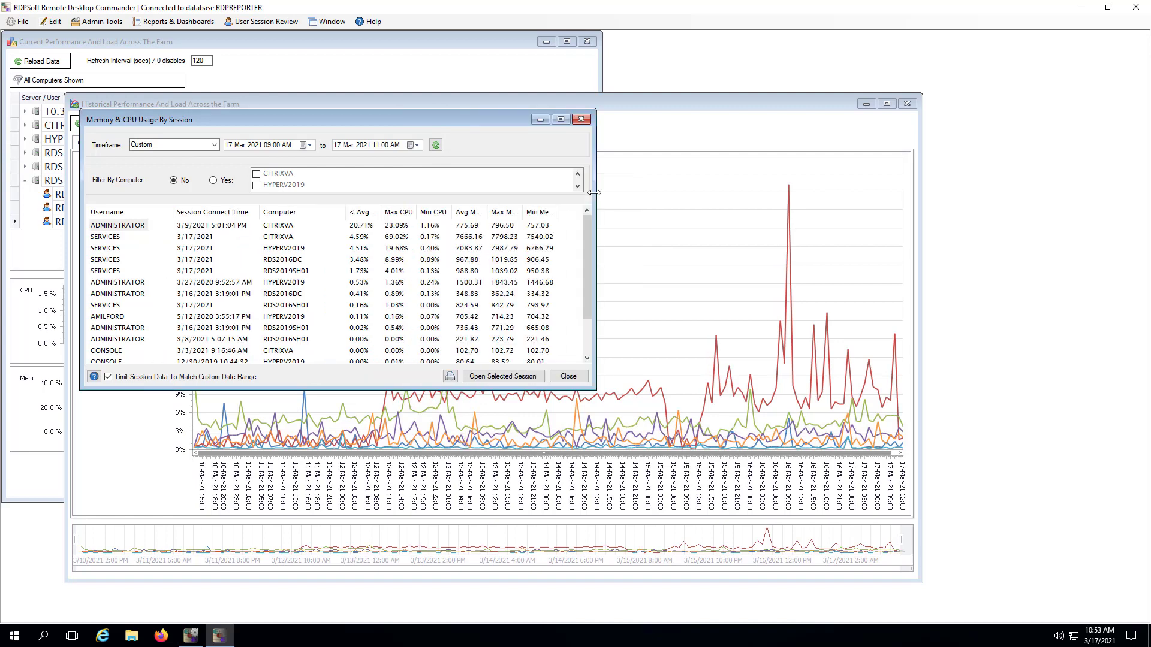
Close the usage and historical reports, then open HYPERV2019's RDPSOFT2016\Administrator session recording.
left_click(580, 122)
key("ctrl+F4")
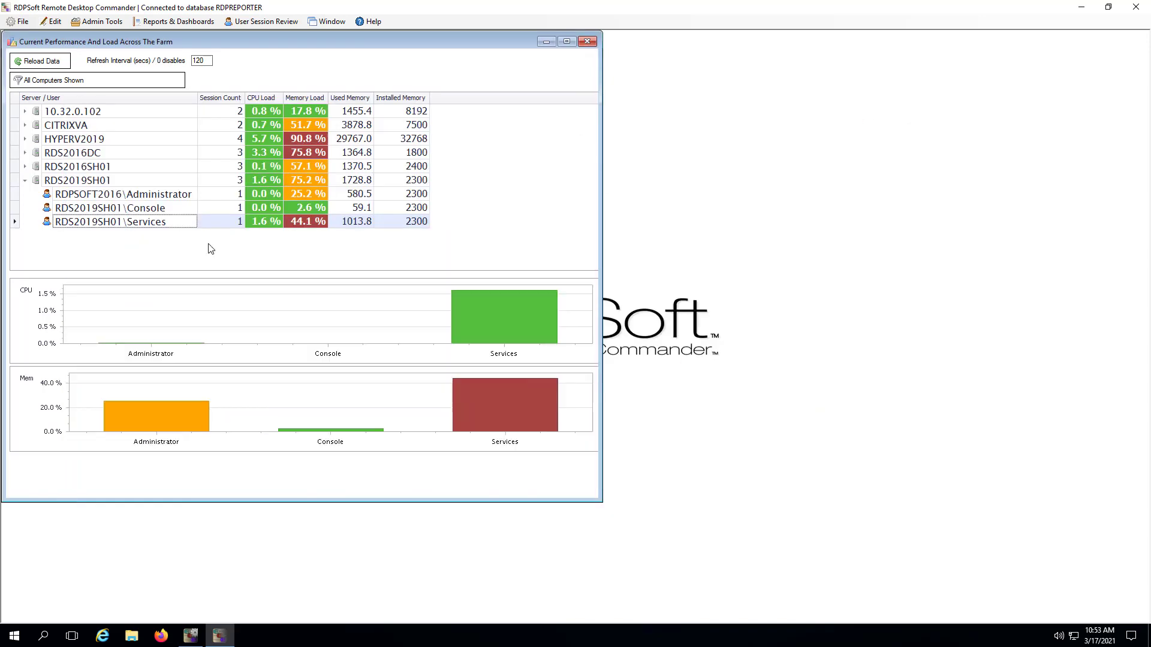
left_click(25, 138)
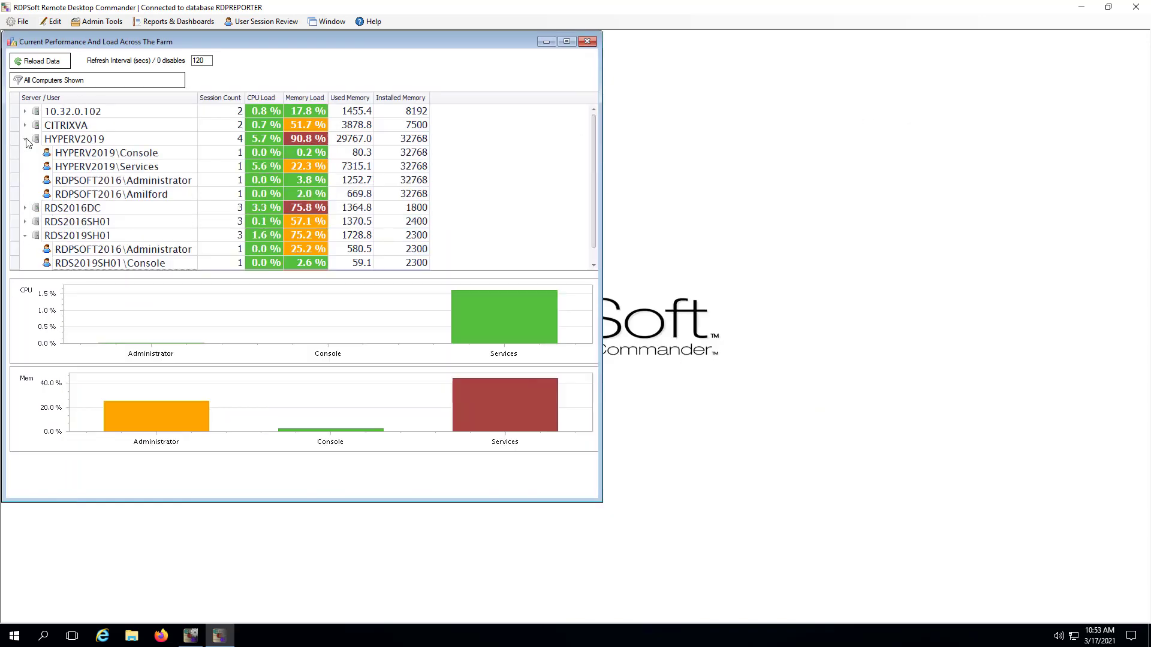
left_click(105, 182)
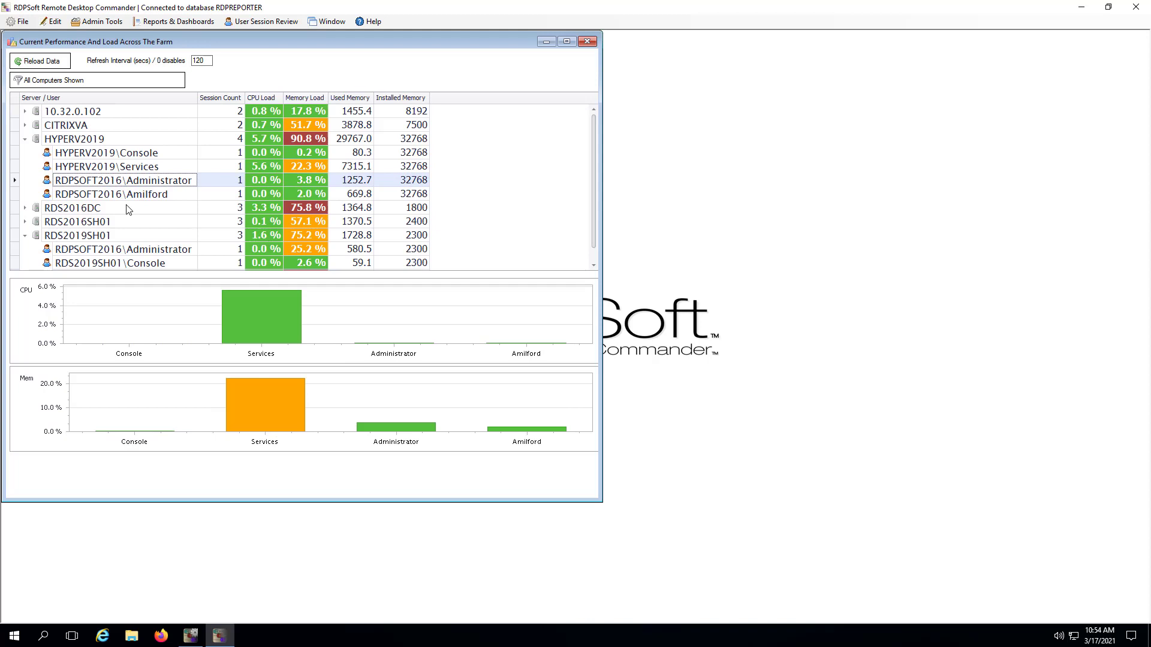
double_click(490, 259)
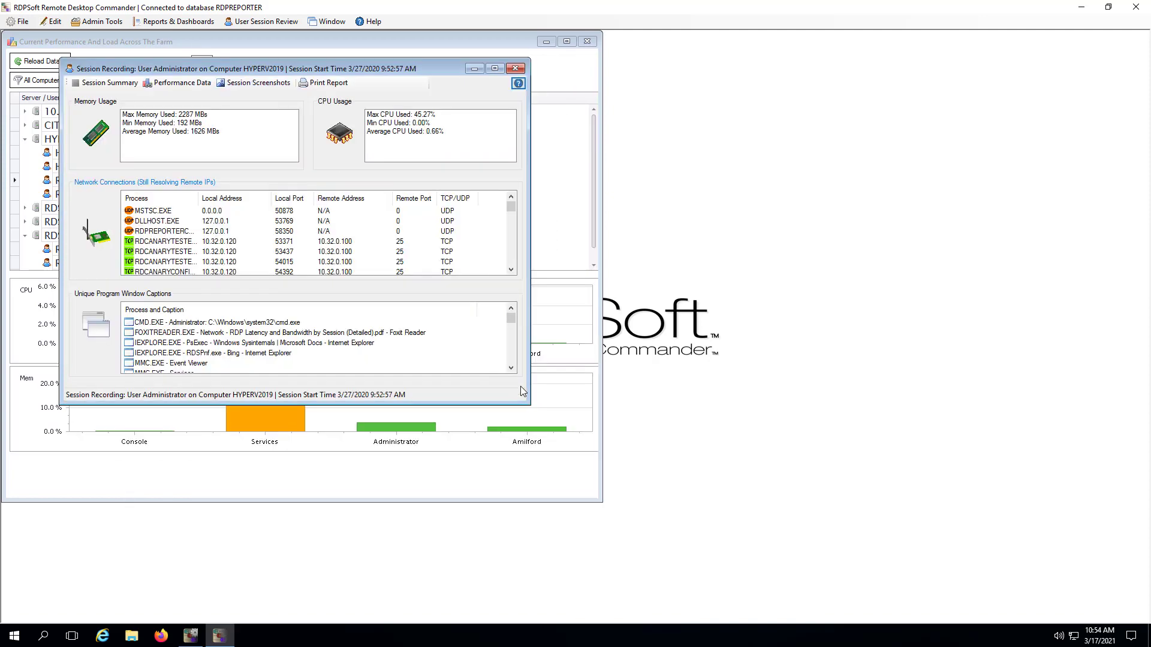
Scroll the network connections, checking the MSTSC.EXE, DLLHOST.EXE and RDPREPORTERCLIENT.EXE entries.
left_click_drag(529, 406, 790, 537)
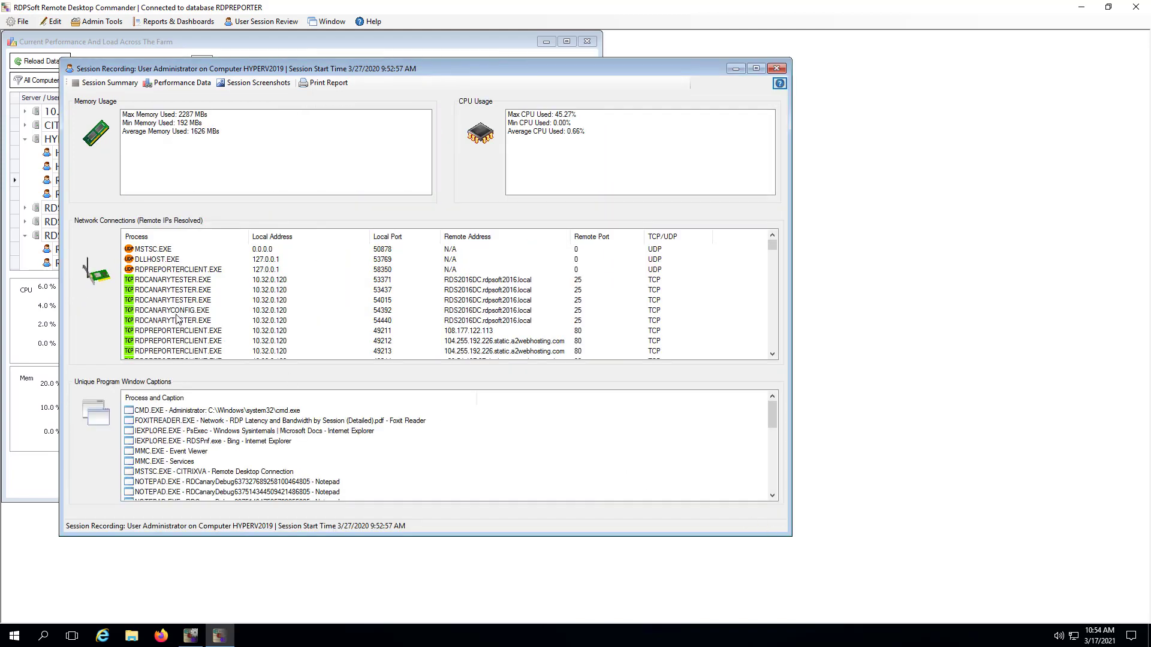
left_click(149, 262)
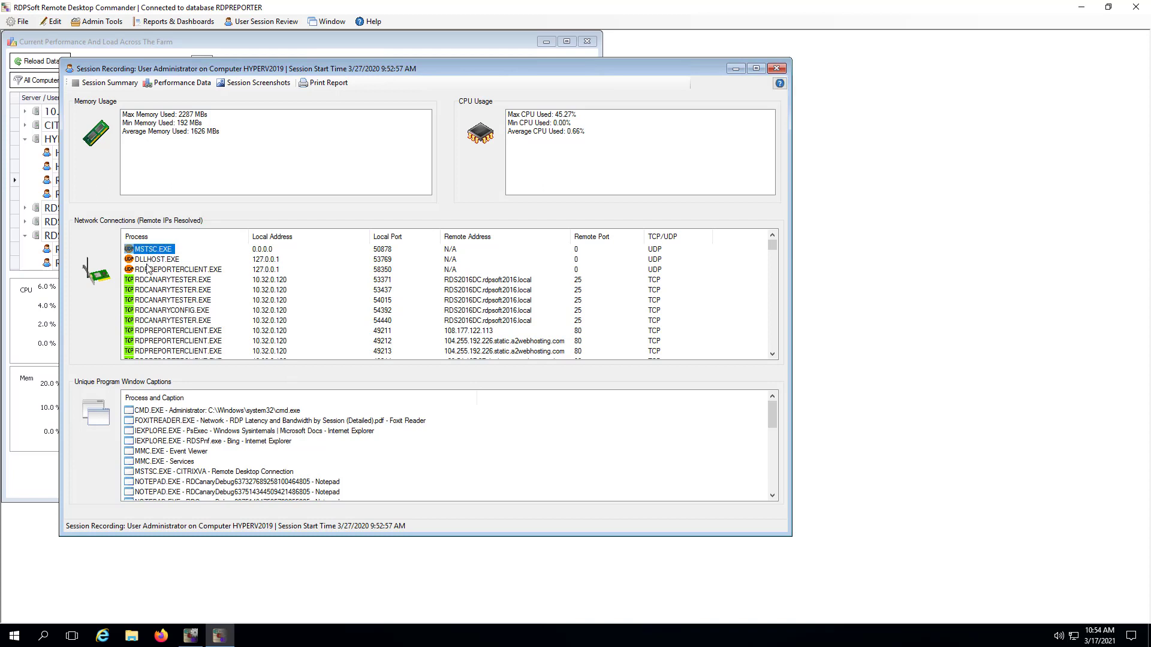
left_click(149, 260)
left_click(151, 273)
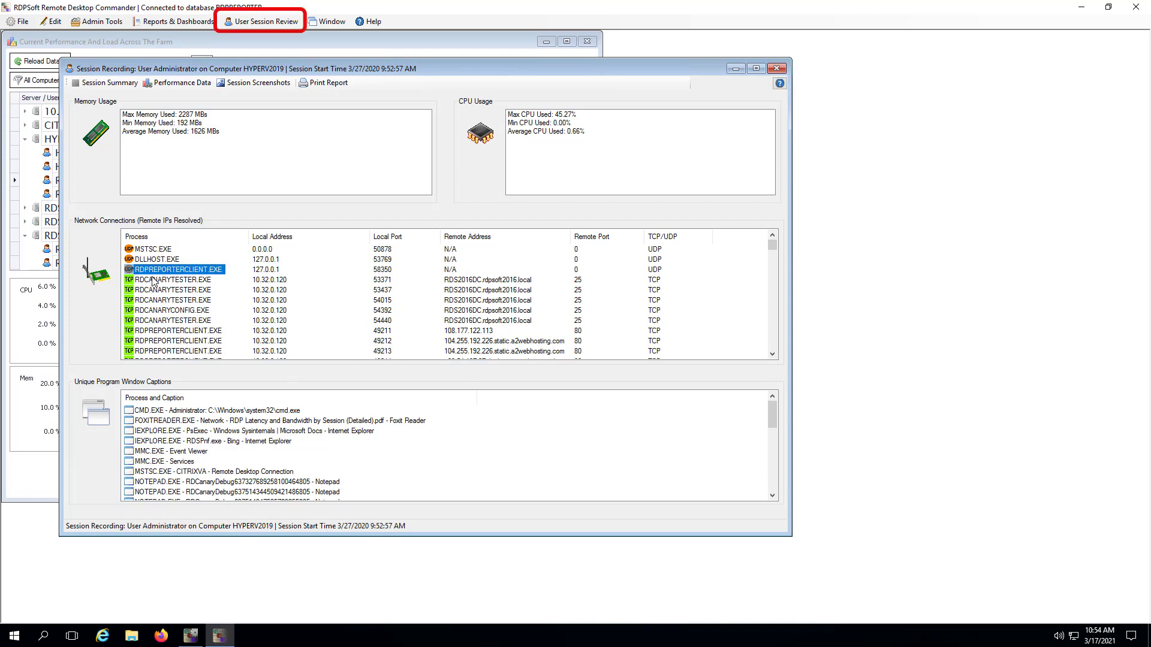
scroll(153, 281, "down", 2)
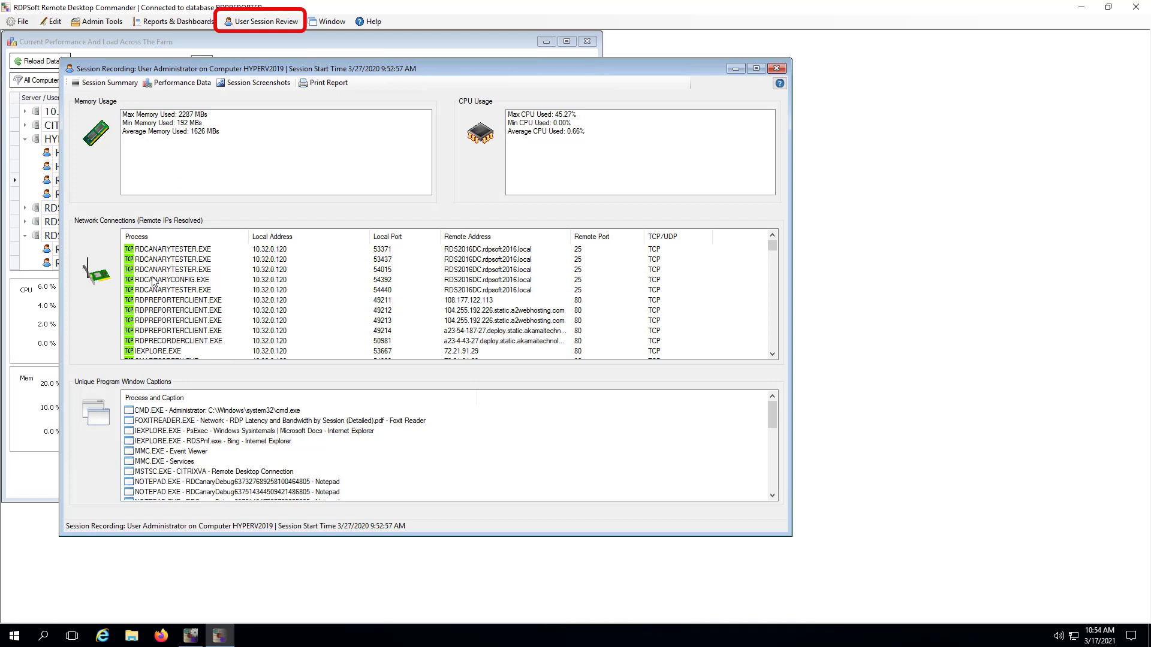
scroll(154, 281, "down", 1)
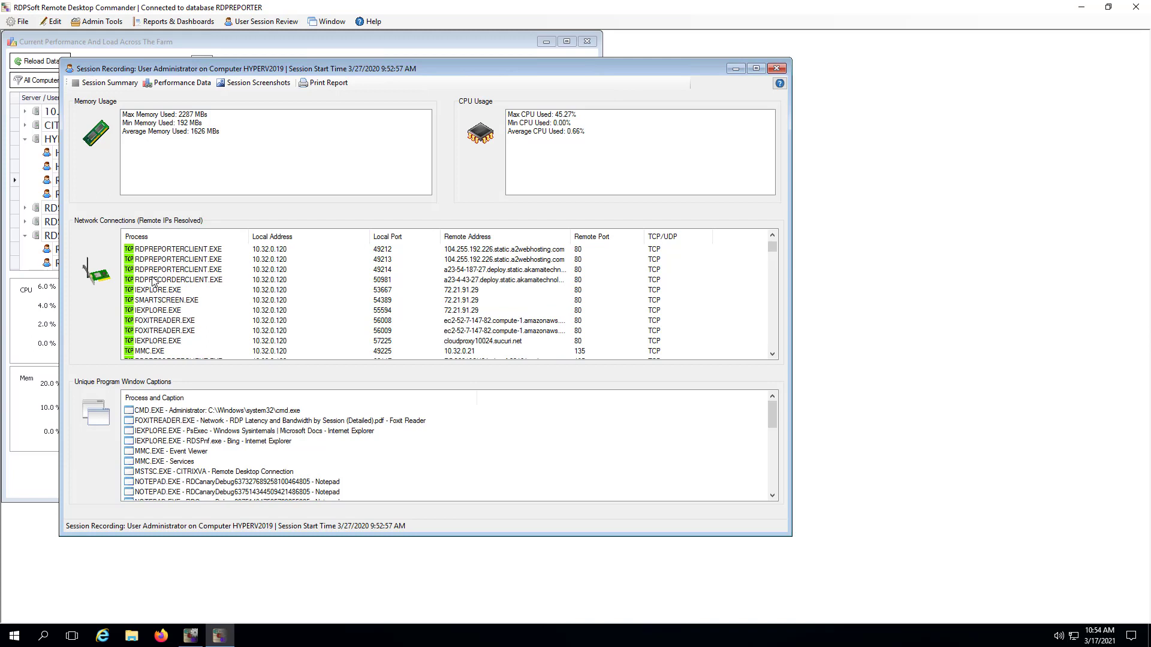
scroll(154, 282, "down", 3)
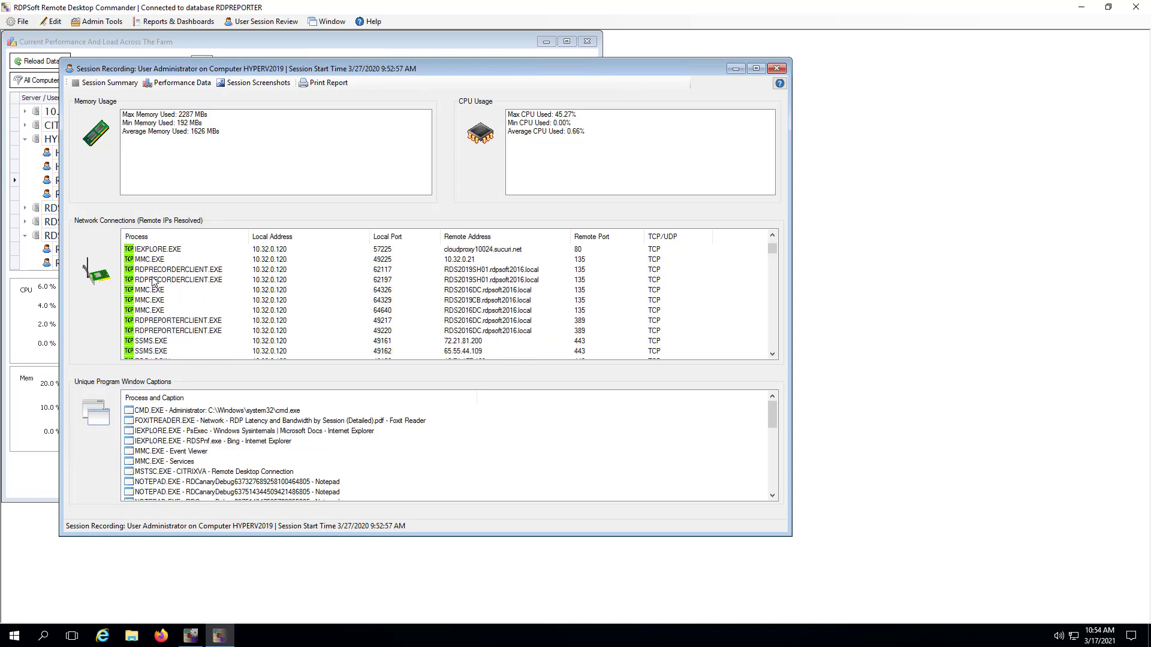
scroll(154, 282, "down", 1)
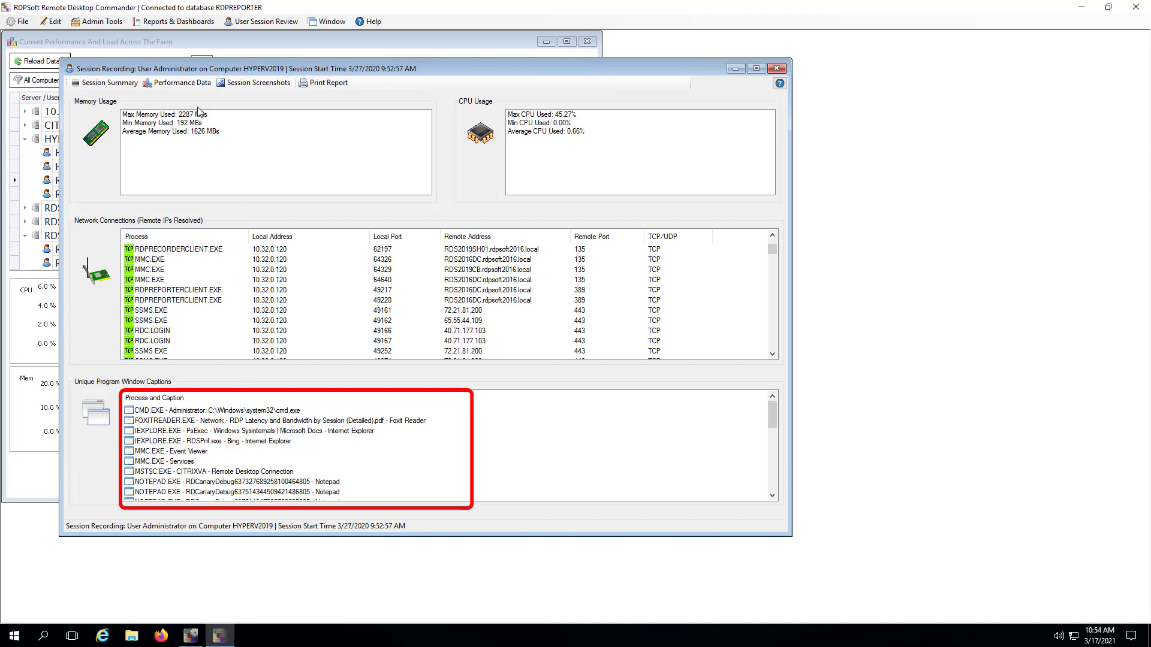
Load the session's screenshots for the 12:24:04 PM to 1:18:35 PM range.
left_click(187, 87)
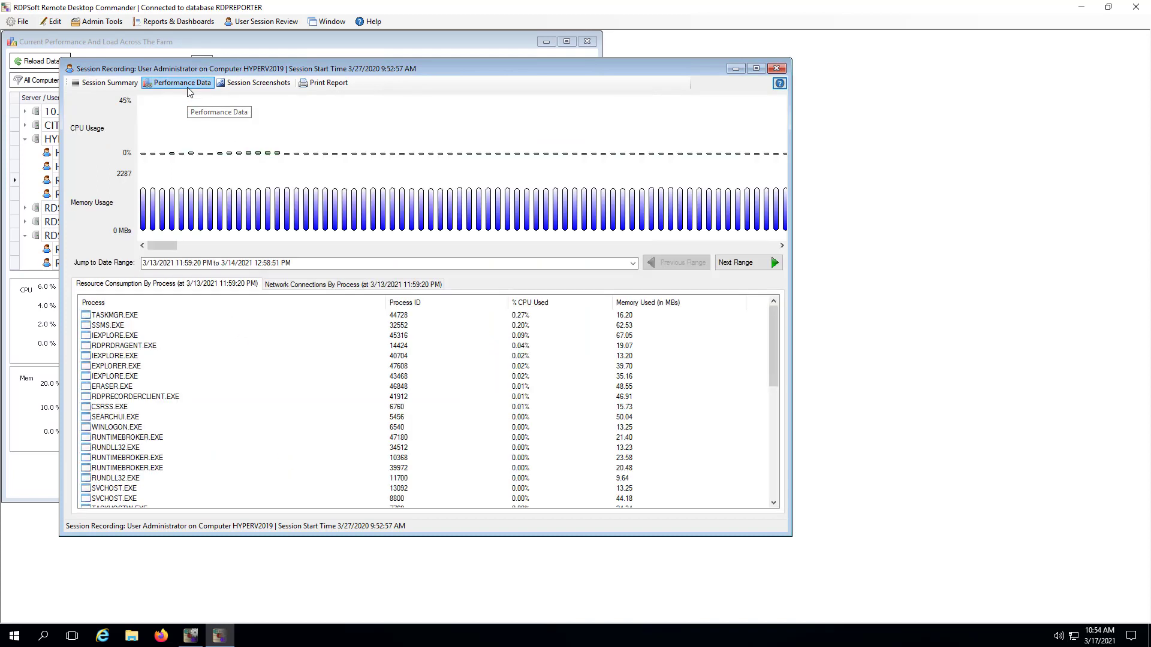
left_click(253, 89)
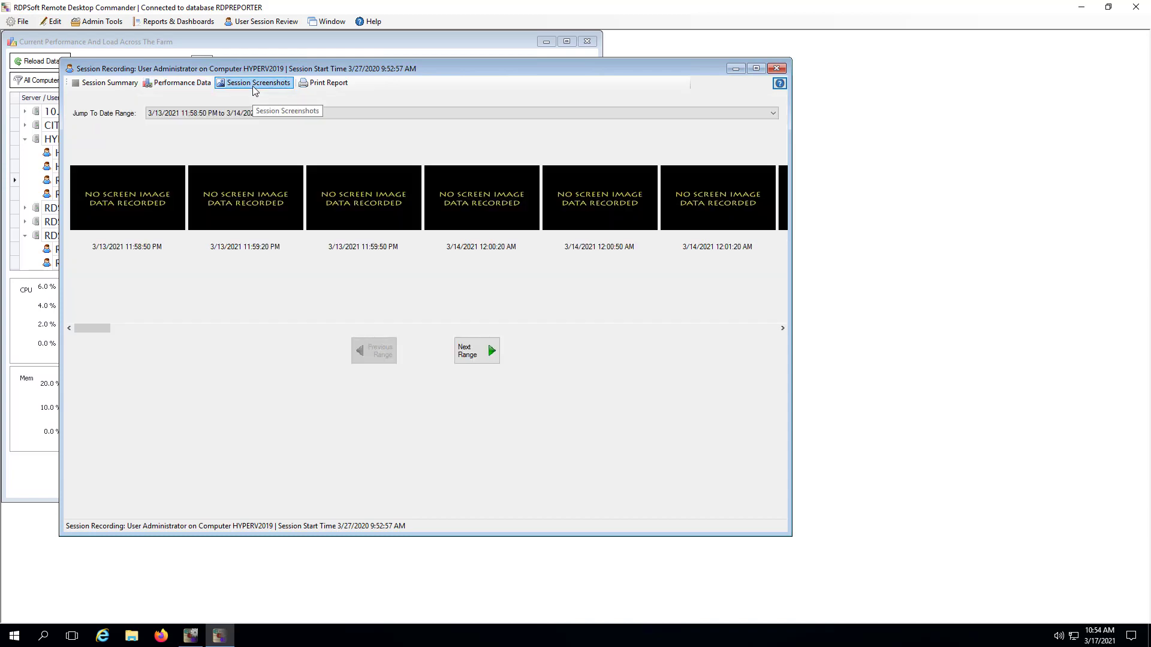
left_click(774, 114)
left_click_drag(771, 166, 776, 350)
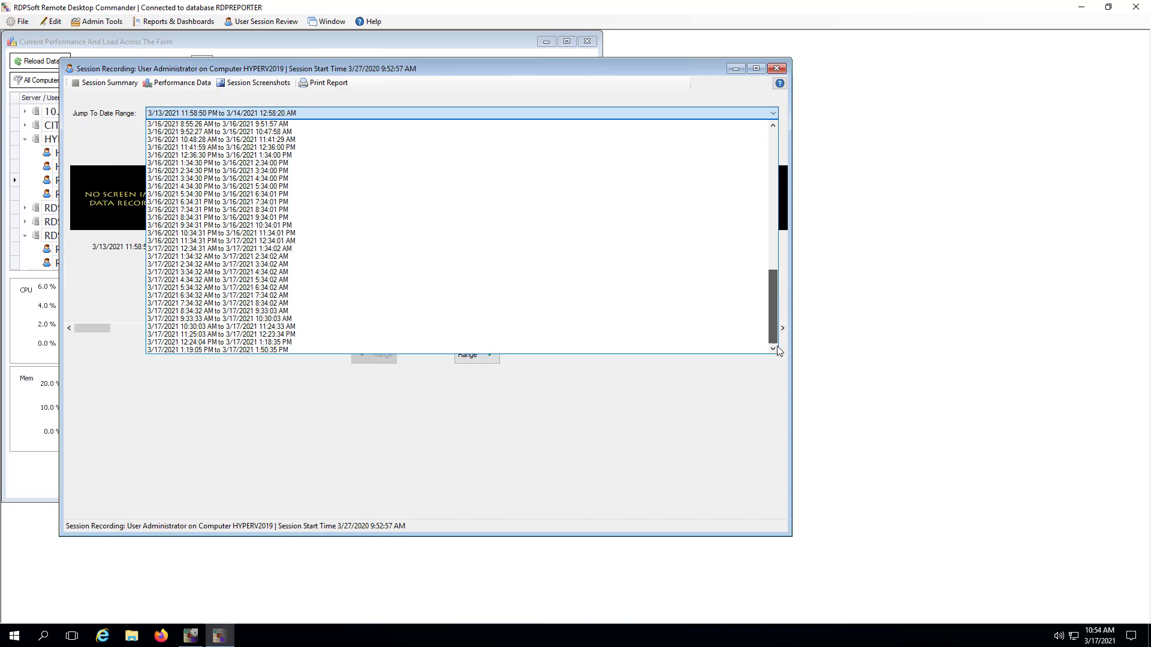
left_click(271, 342)
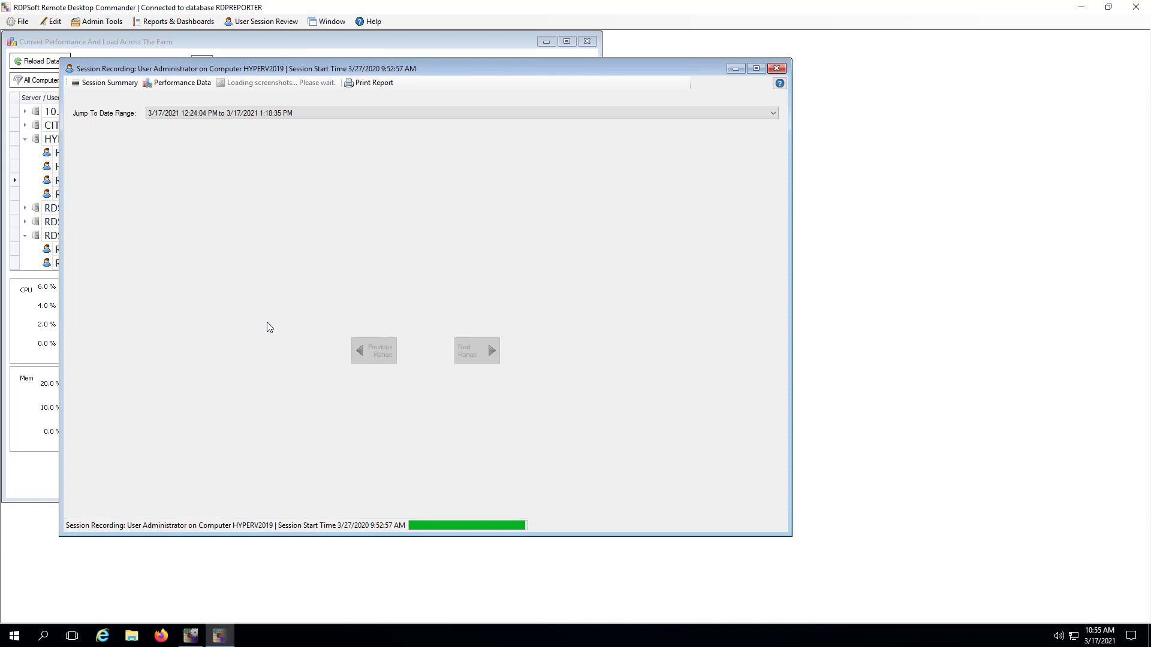
mouse_move(102, 328)
left_mouse_down()
mouse_move(336, 354)
mouse_move(96, 336)
left_mouse_up()
View the 12:24:04 PM screenshot full size, advance to the next one, and close the viewer.
double_click(150, 211)
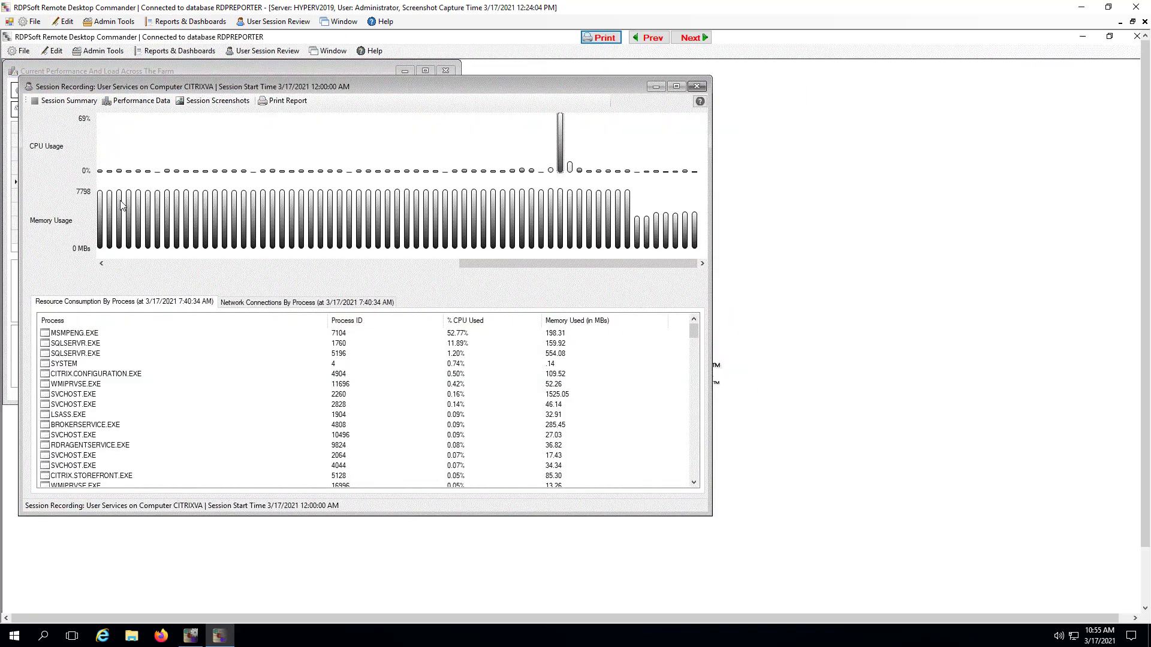
left_click(691, 38)
left_click(1132, 22)
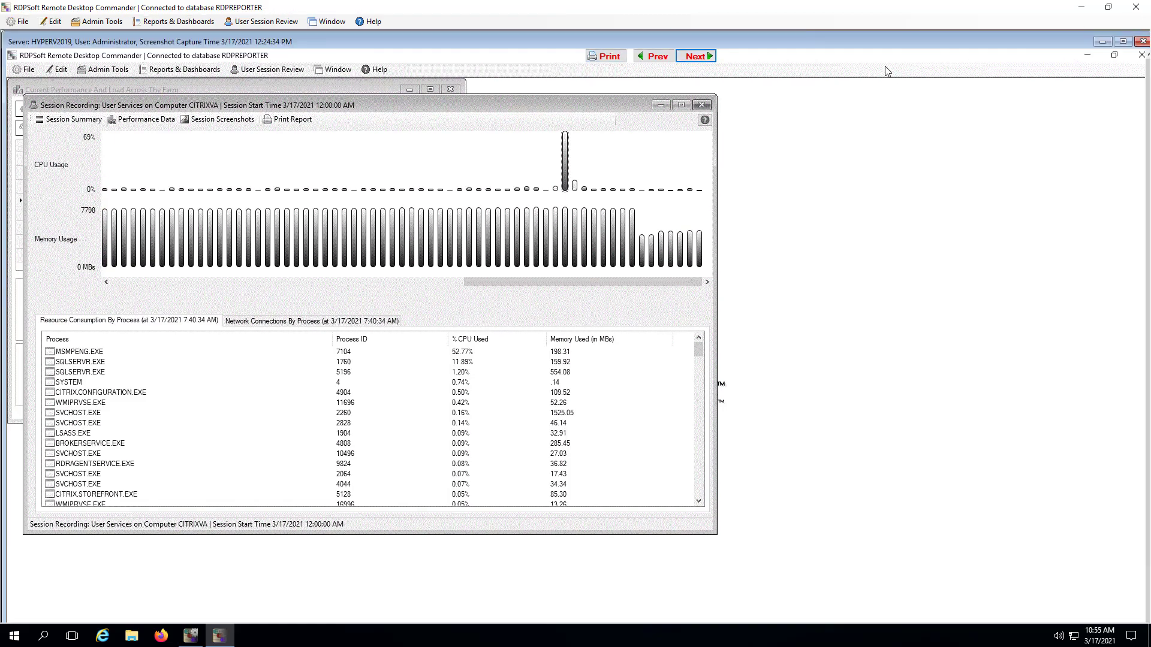
left_click_drag(887, 43, 744, 50)
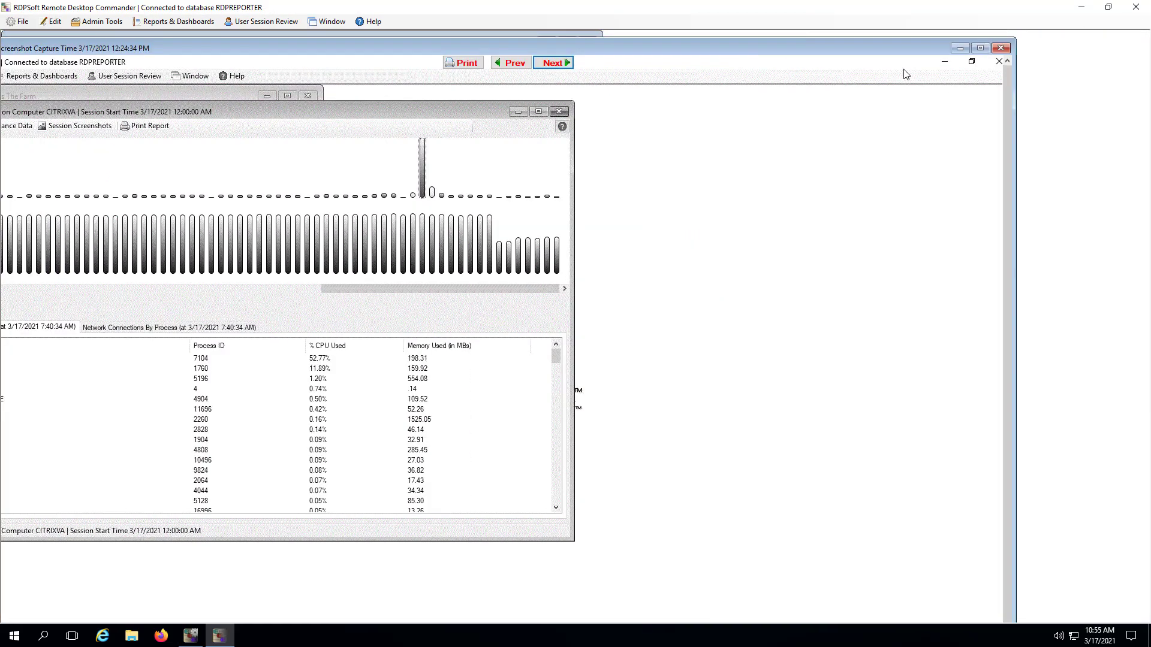
left_click(1001, 47)
left_click(178, 22)
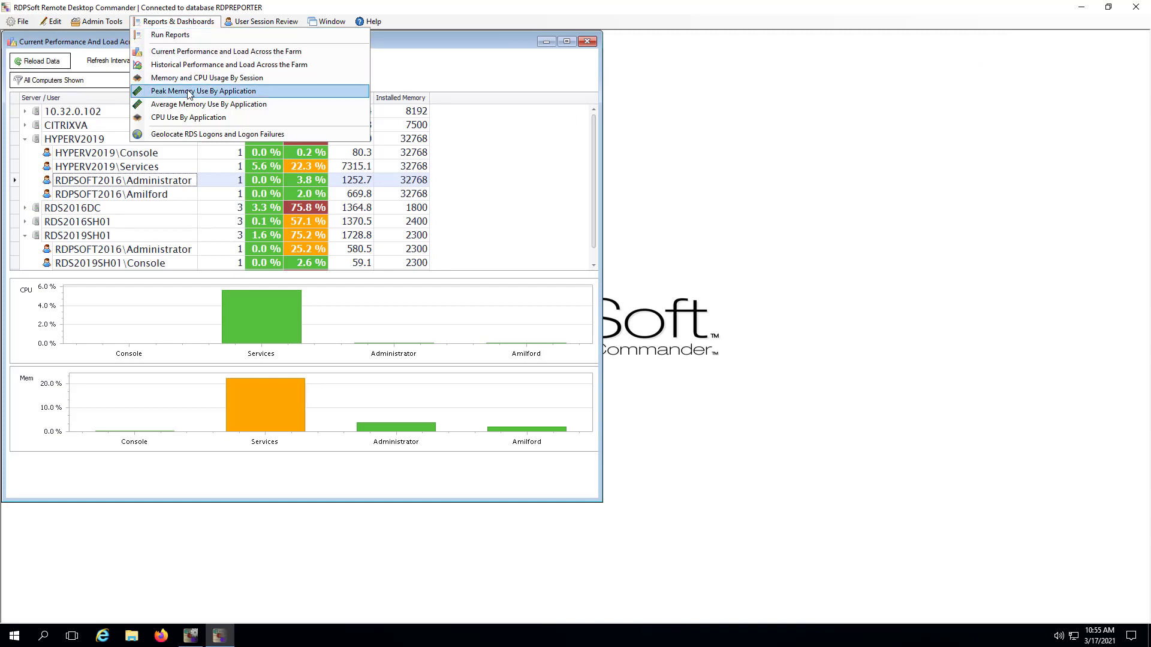
left_click(195, 119)
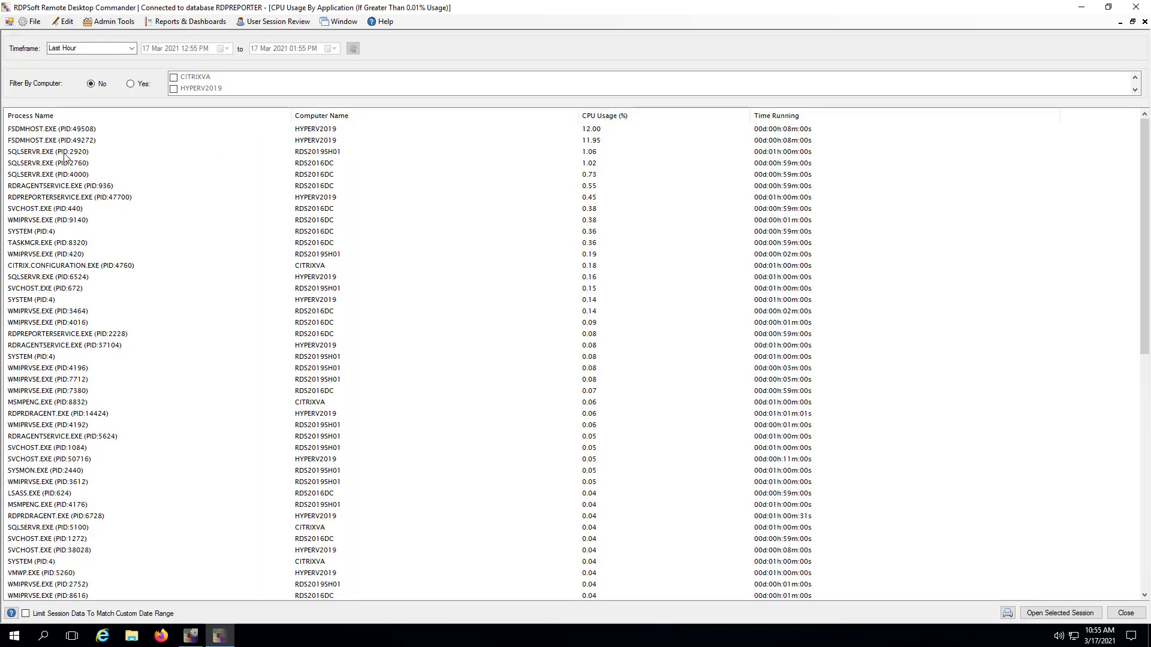
left_click(1132, 21)
left_click_drag(353, 193, 240, 94)
left_click_drag(425, 368, 819, 578)
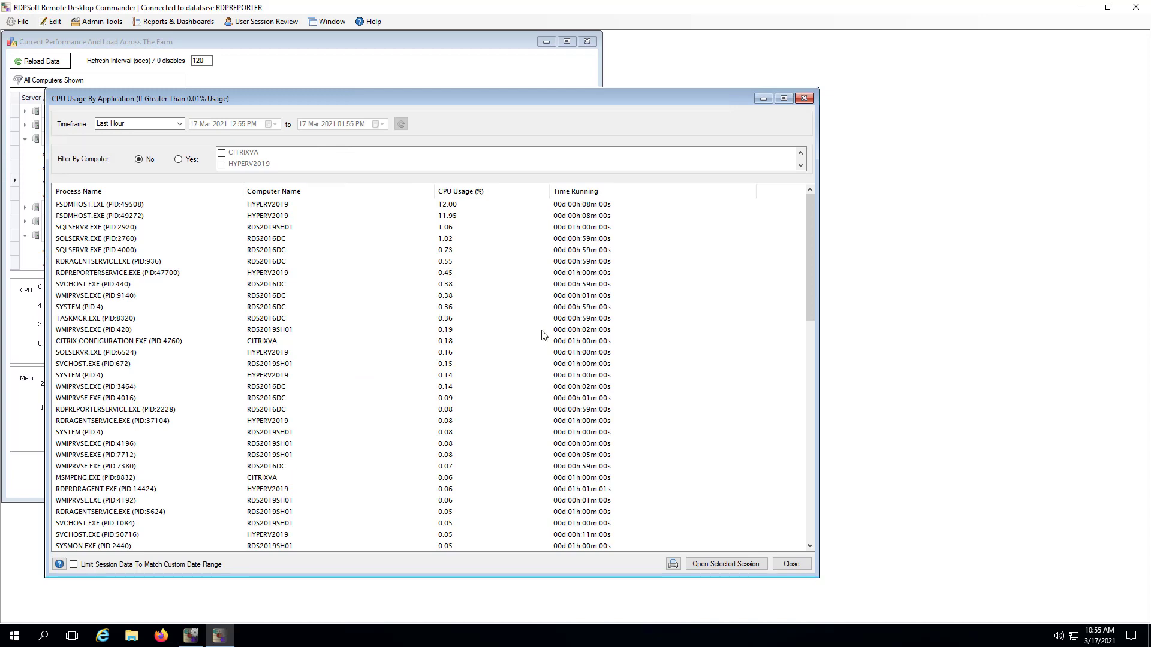
key("Escape")
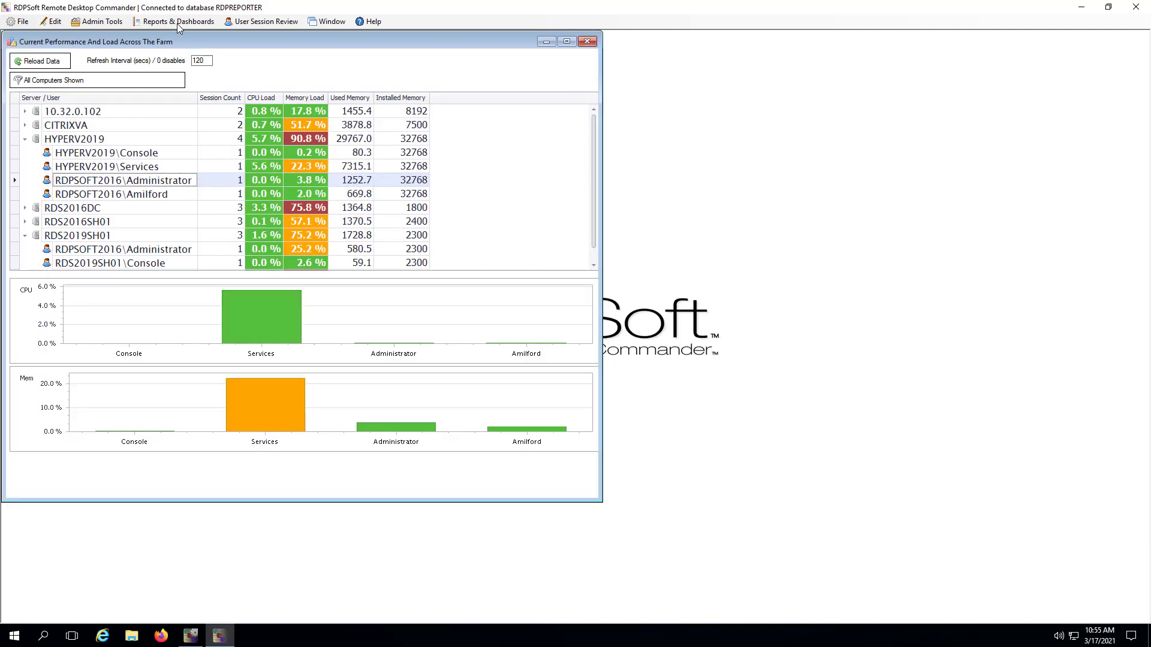
left_click(178, 21)
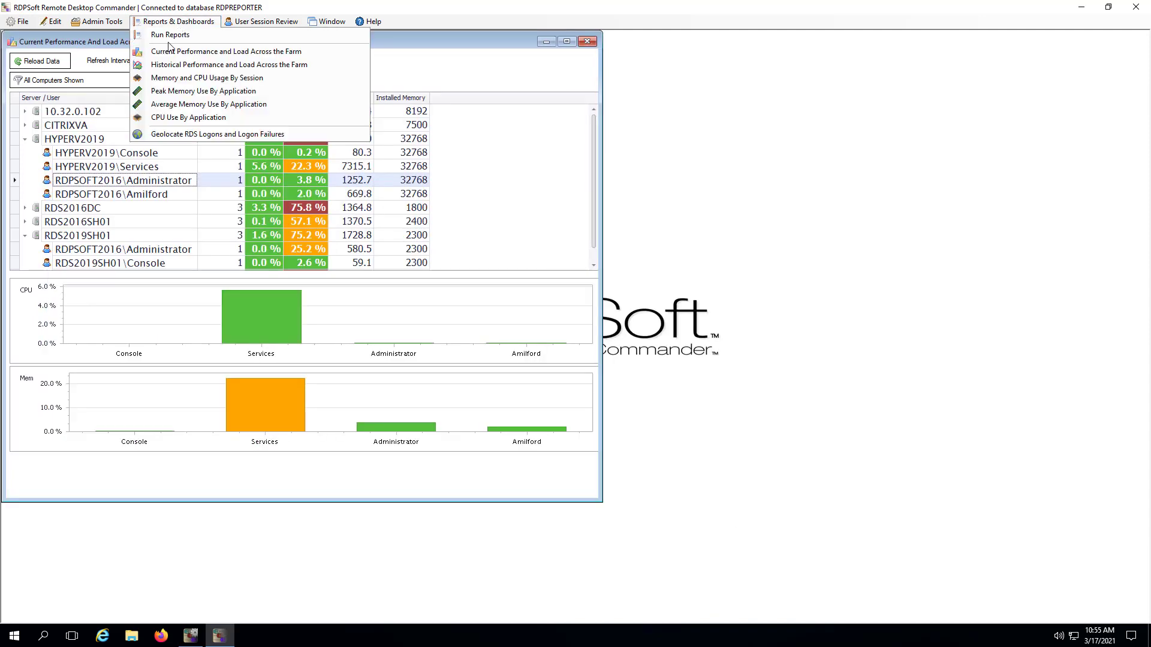
left_click(160, 106)
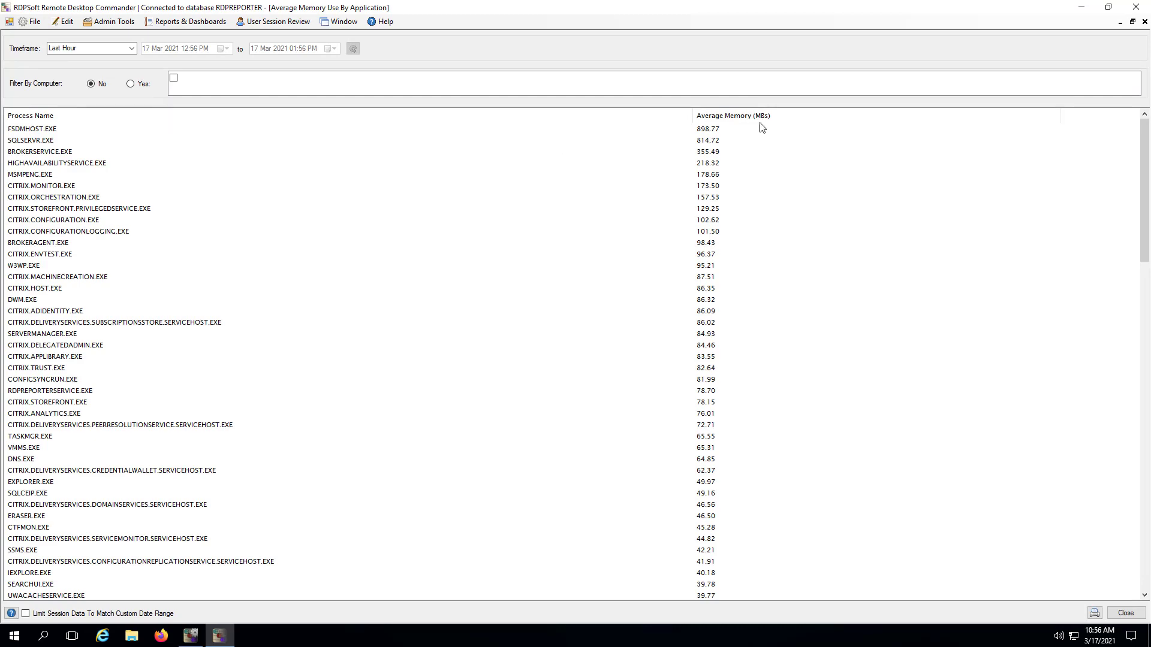
left_click(1133, 26)
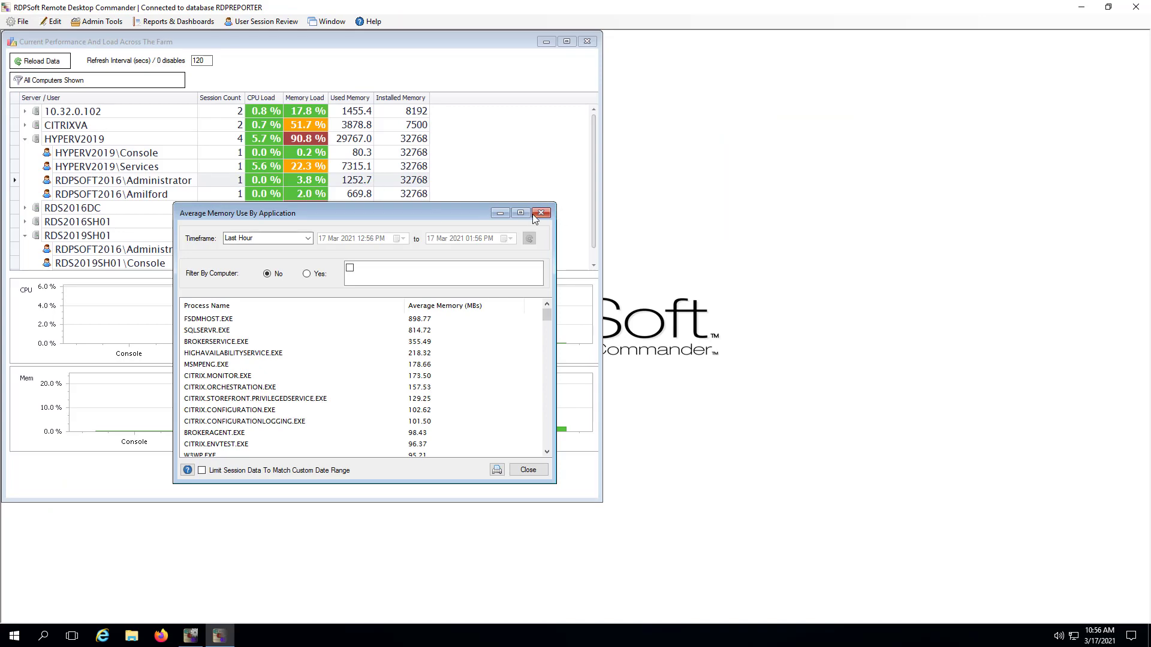
left_click(547, 217)
Open the Peak Memory Use By Application report and the session behind the SQLSERVR.EXE peak.
left_click(174, 22)
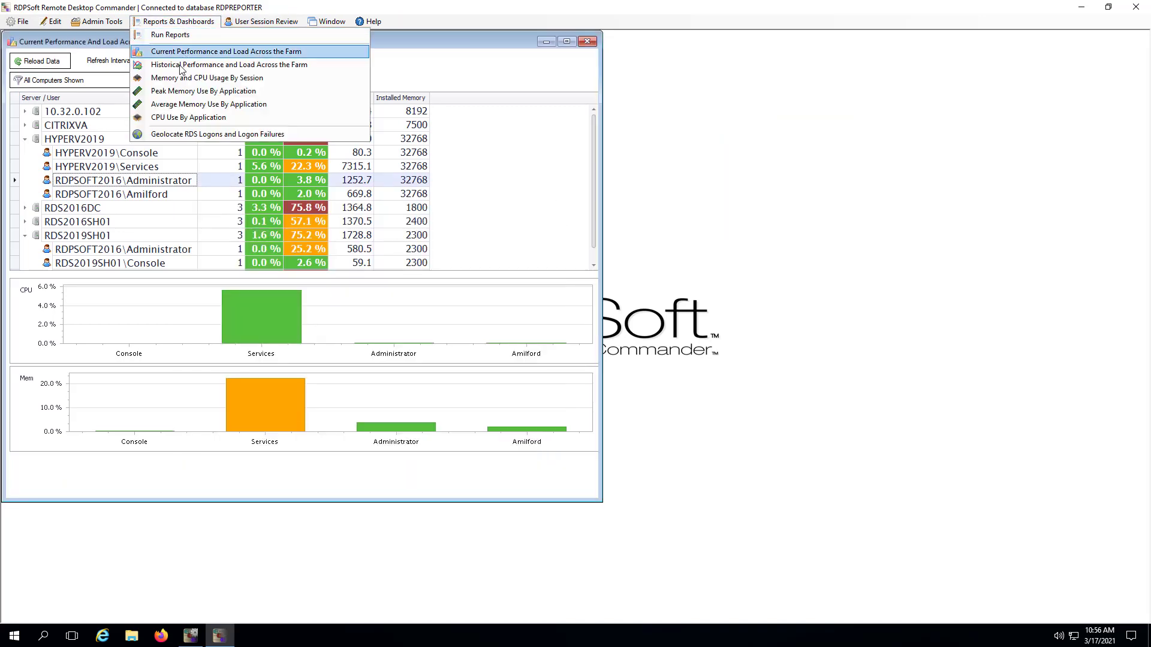
left_click(174, 50)
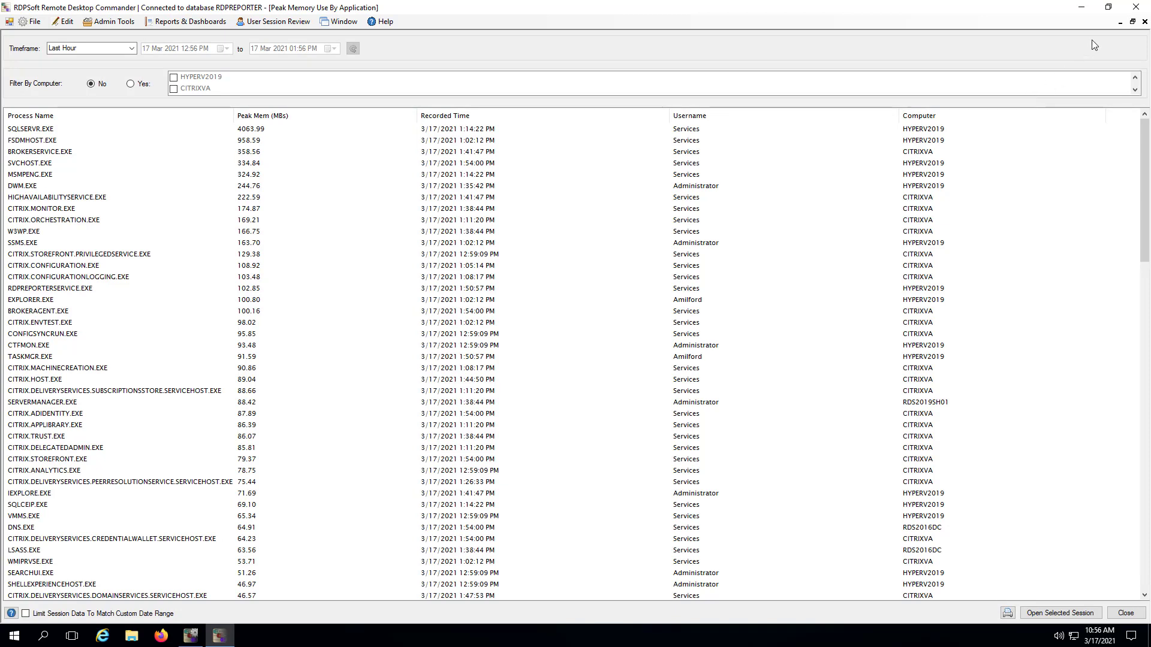
double_click(30, 129)
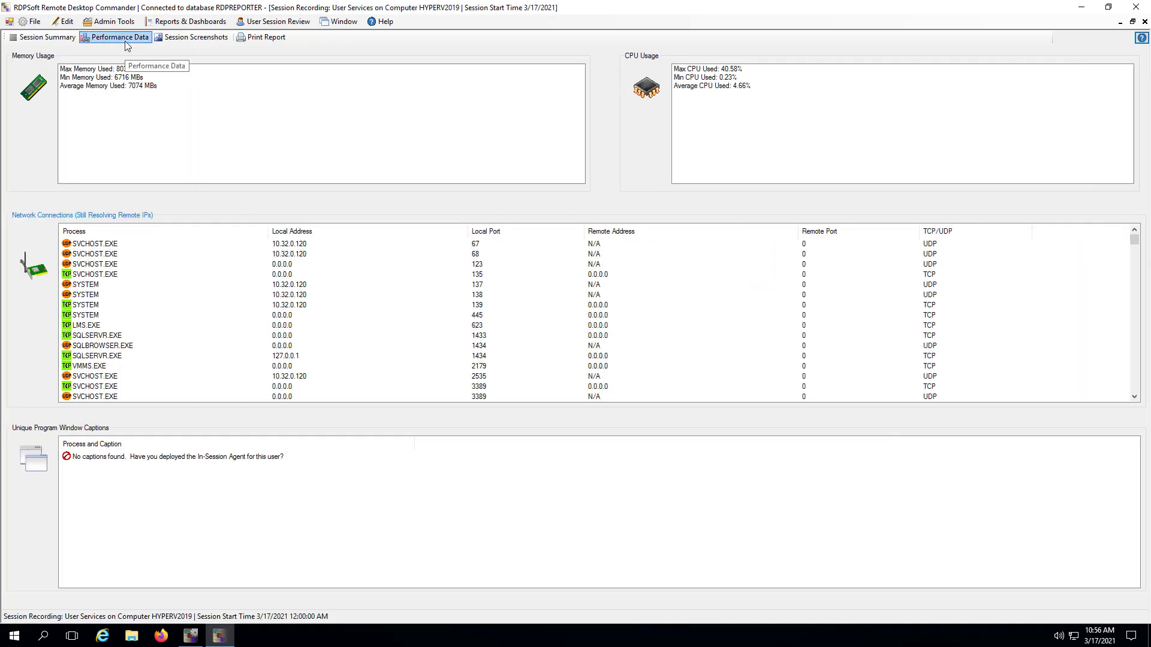
Check SQLSERVR.EXE process usage at the 12:06:21 AM sample, then close the session recording.
left_click(120, 37)
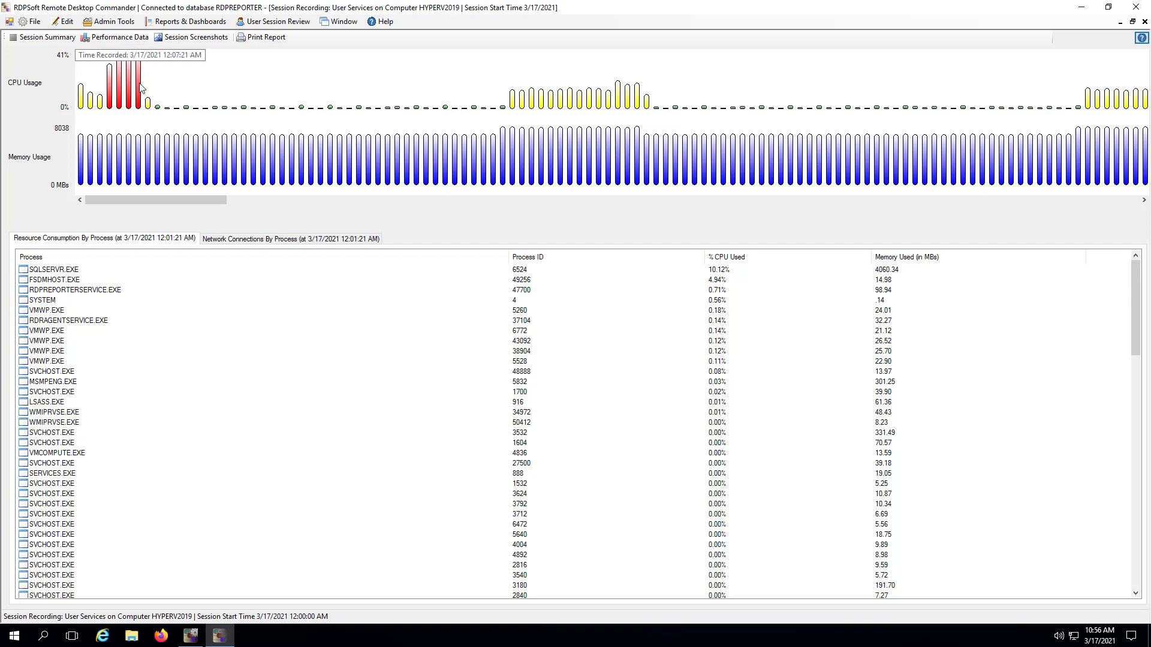
left_click(139, 90)
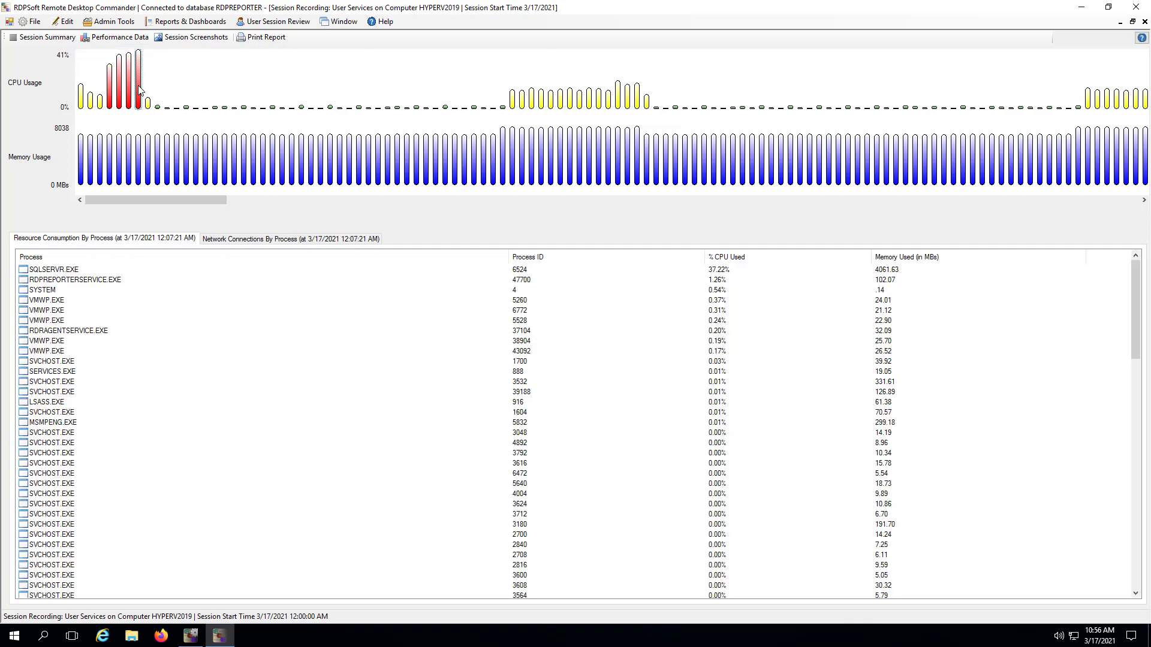
left_click(129, 89)
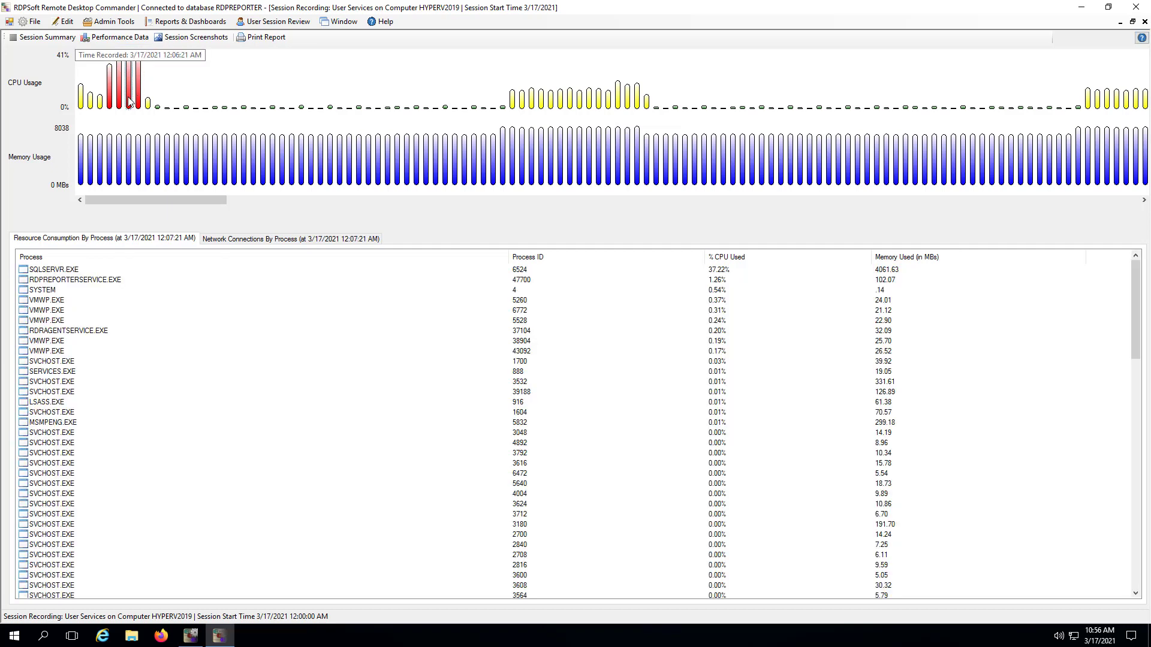
left_click(51, 271)
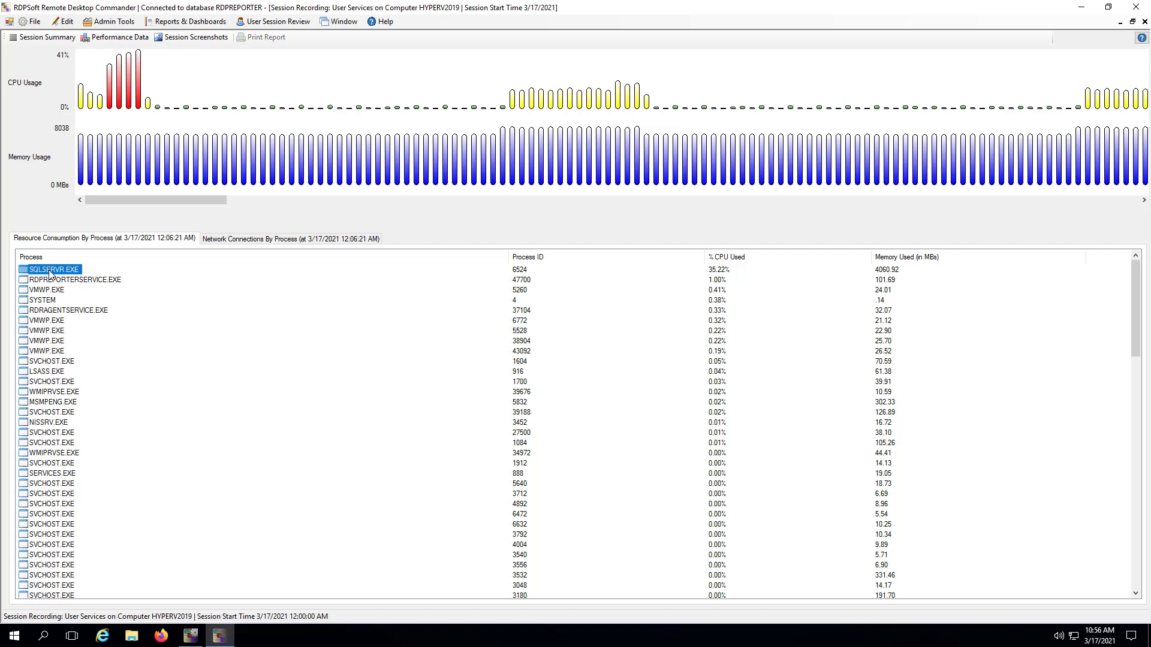
left_click(1132, 21)
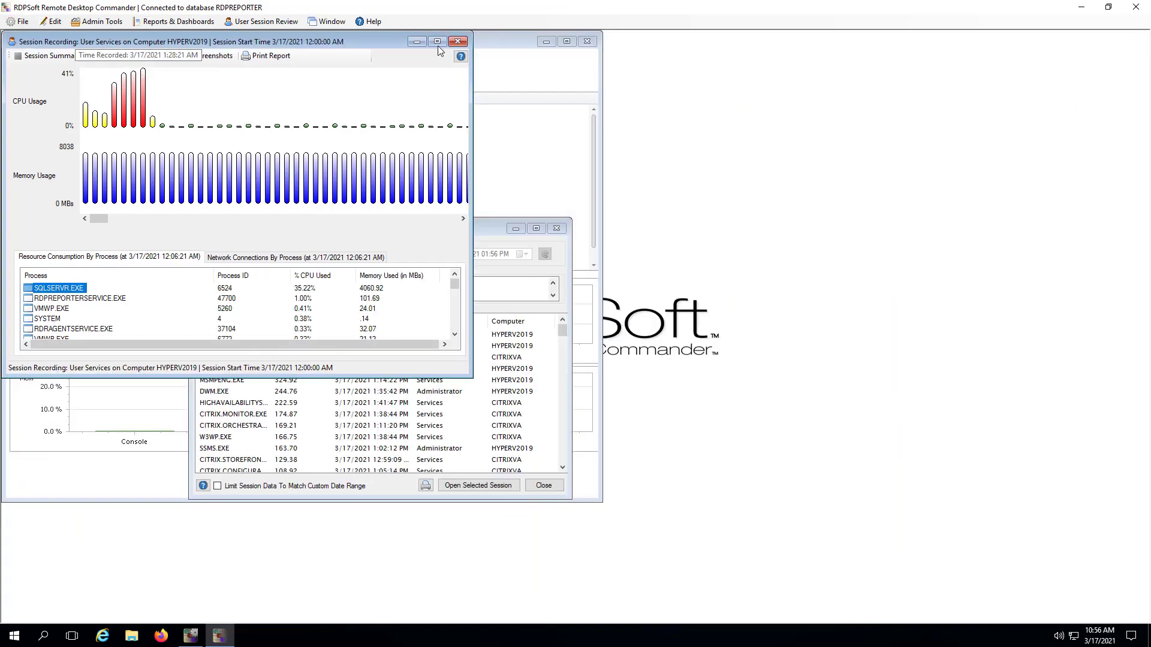
left_click(457, 41)
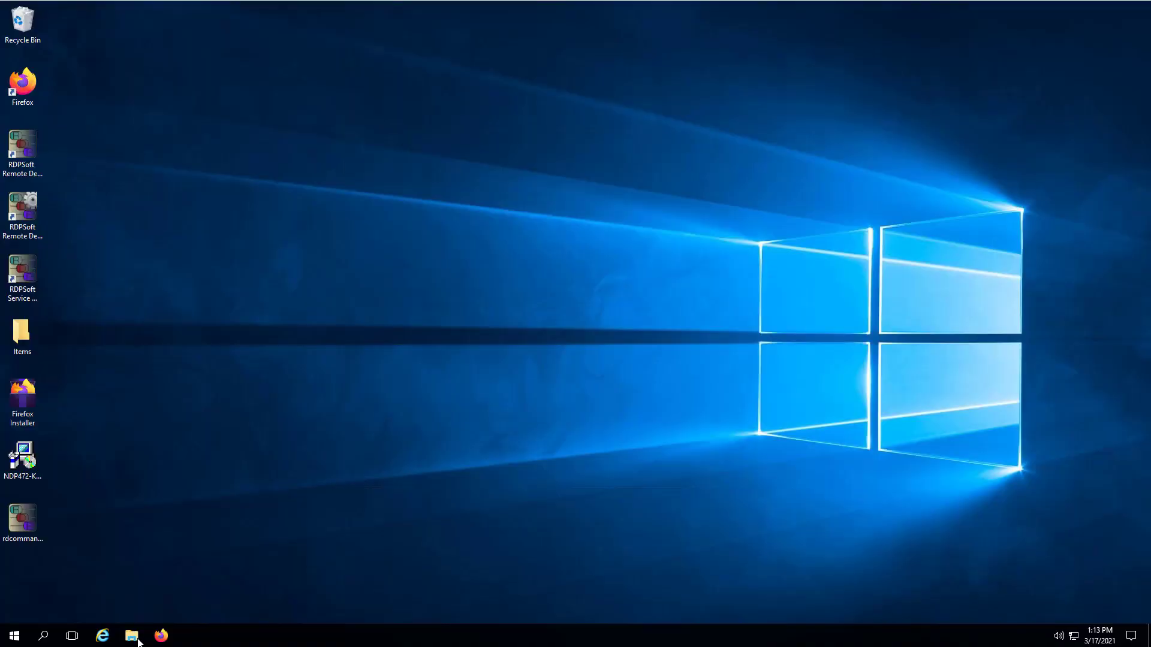
Browse from This PC to C:\Program Files (x86)\RDPSoft\Remote Desktop Commander\AgentInstaller.
left_click(131, 636)
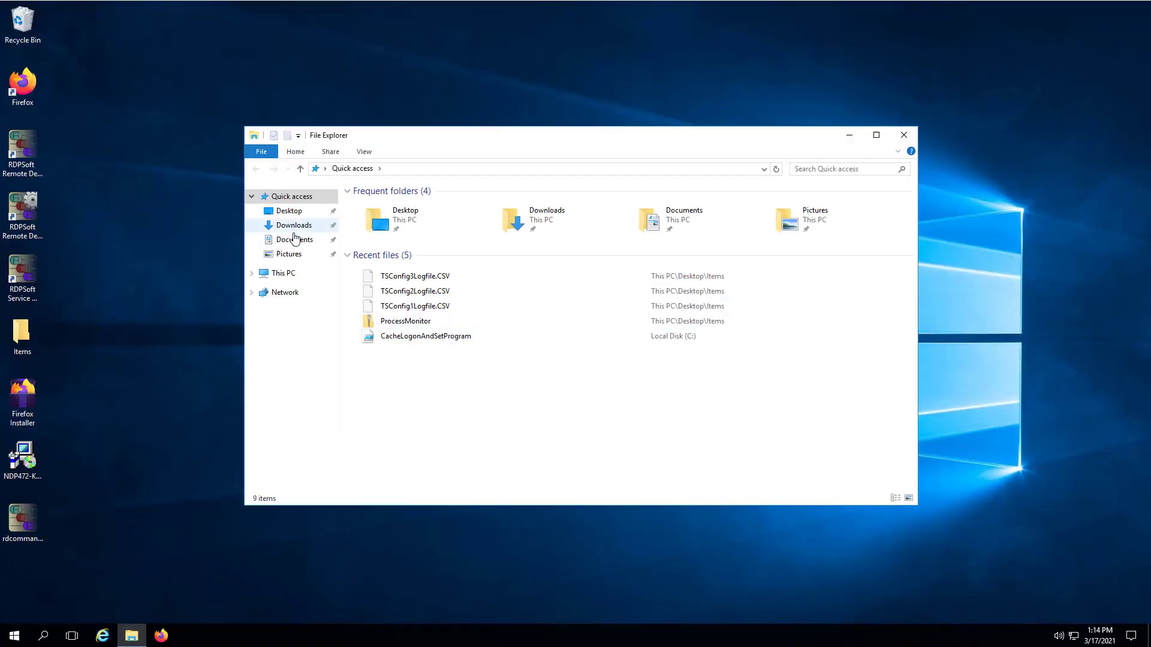
left_click(285, 275)
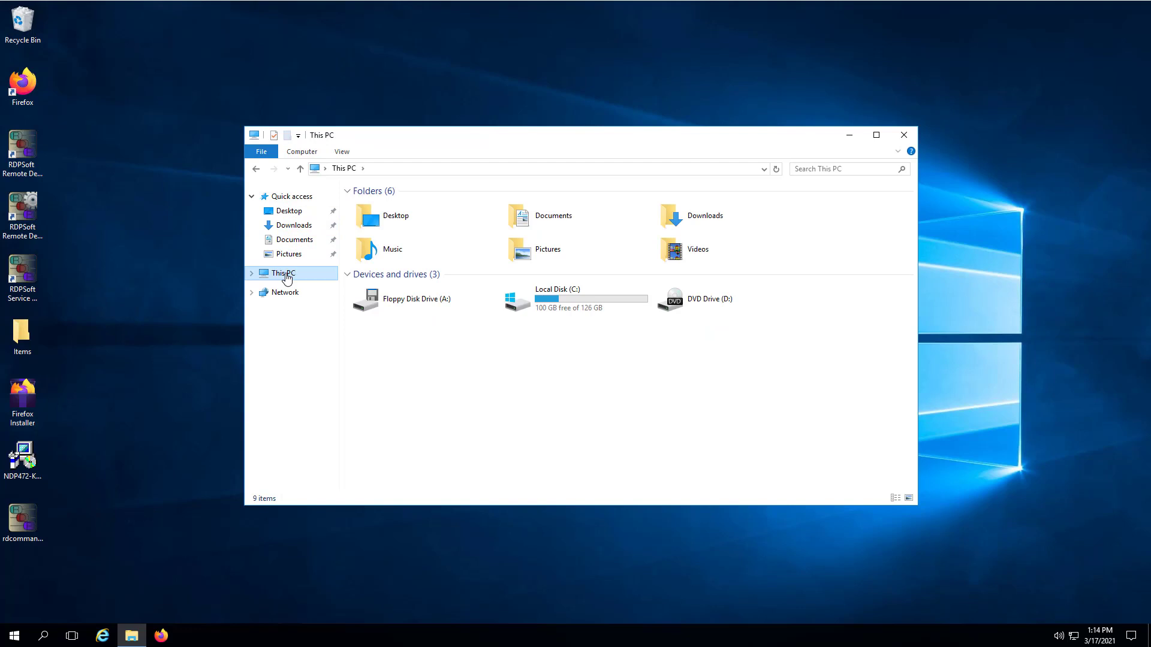
double_click(554, 303)
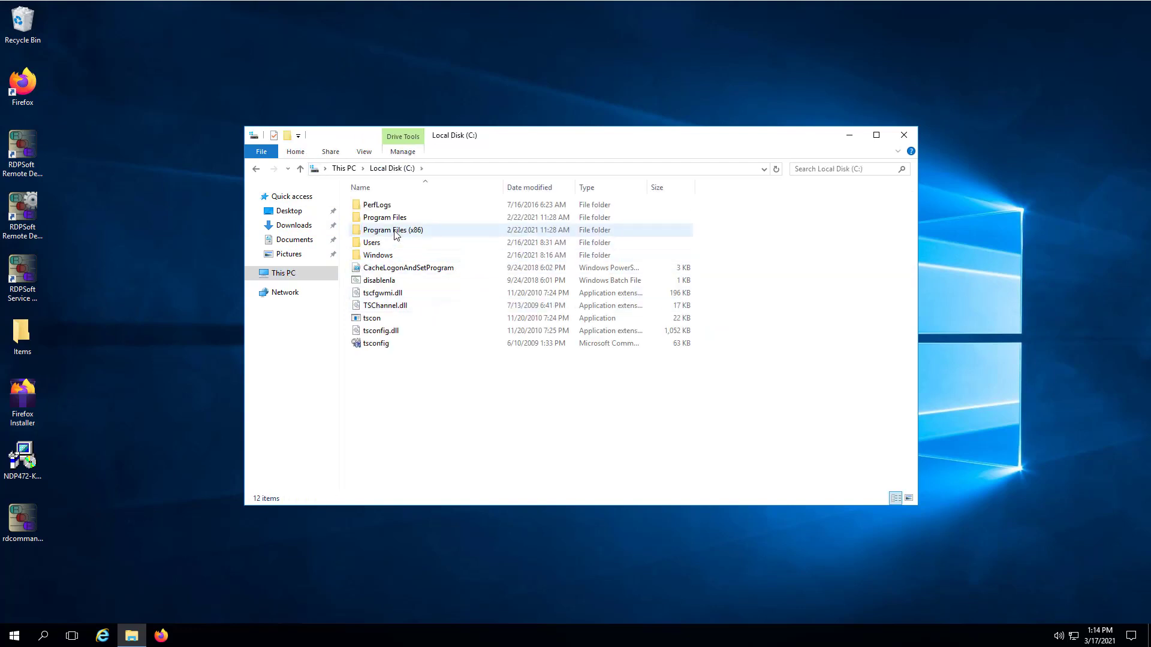
double_click(395, 230)
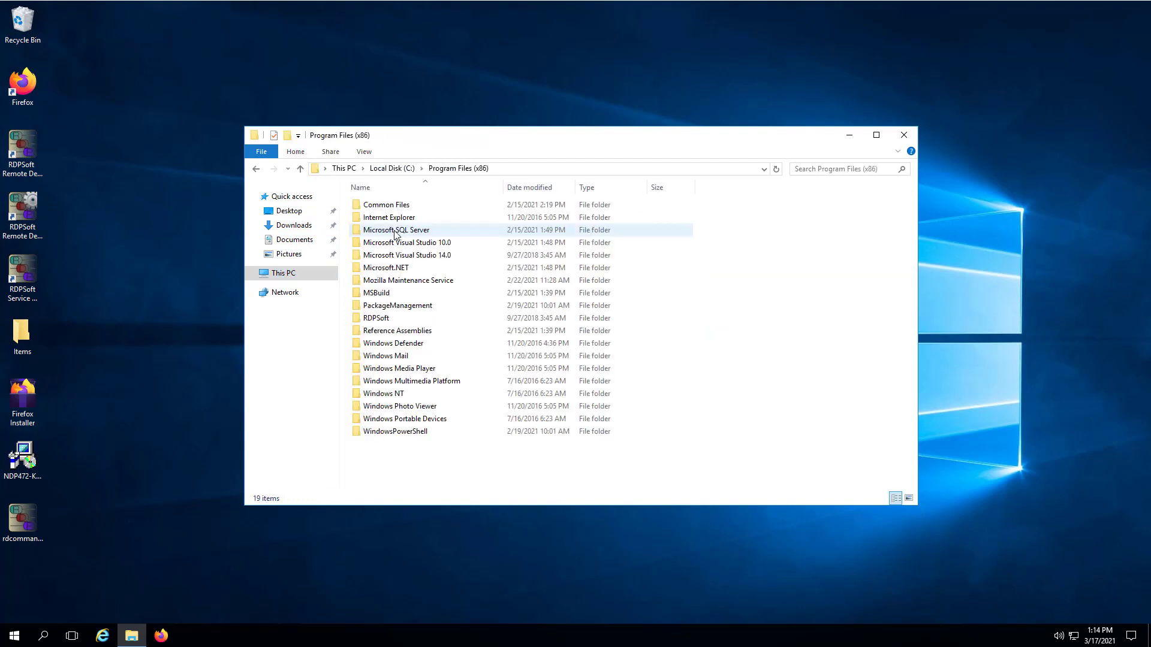
double_click(384, 319)
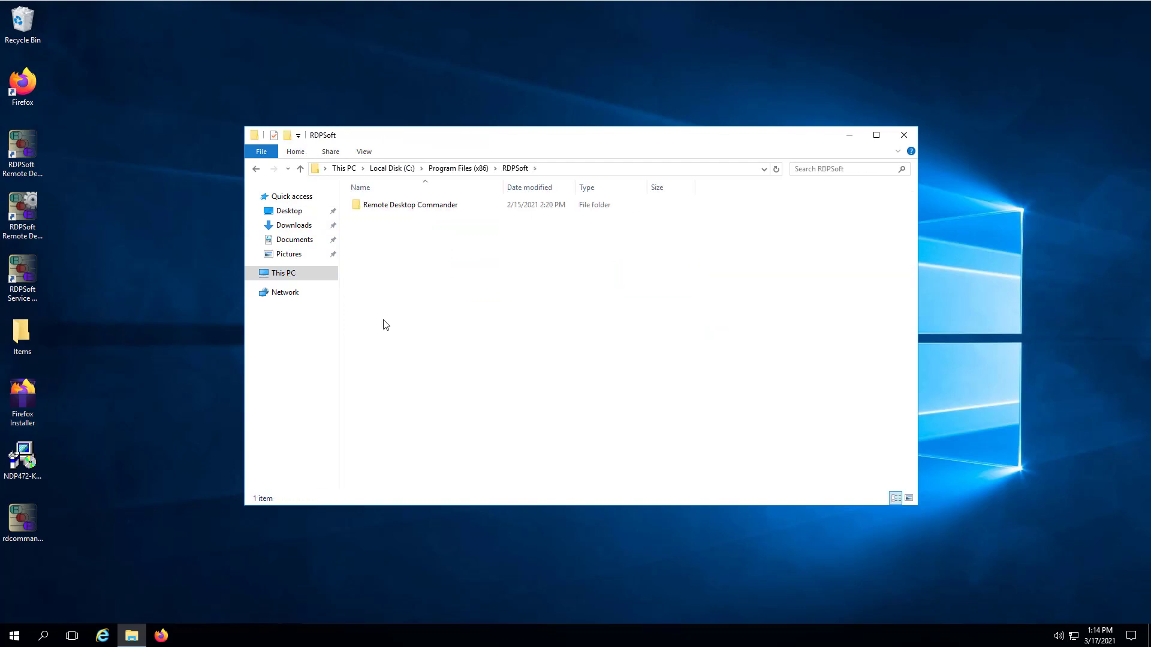
double_click(401, 207)
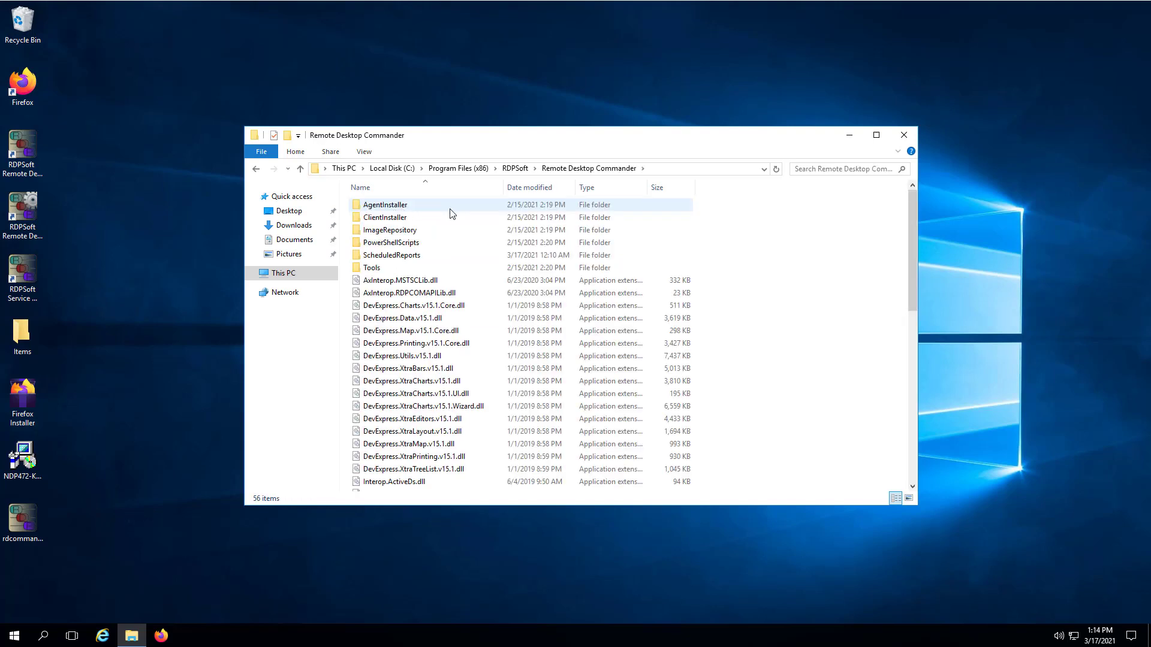
double_click(469, 208)
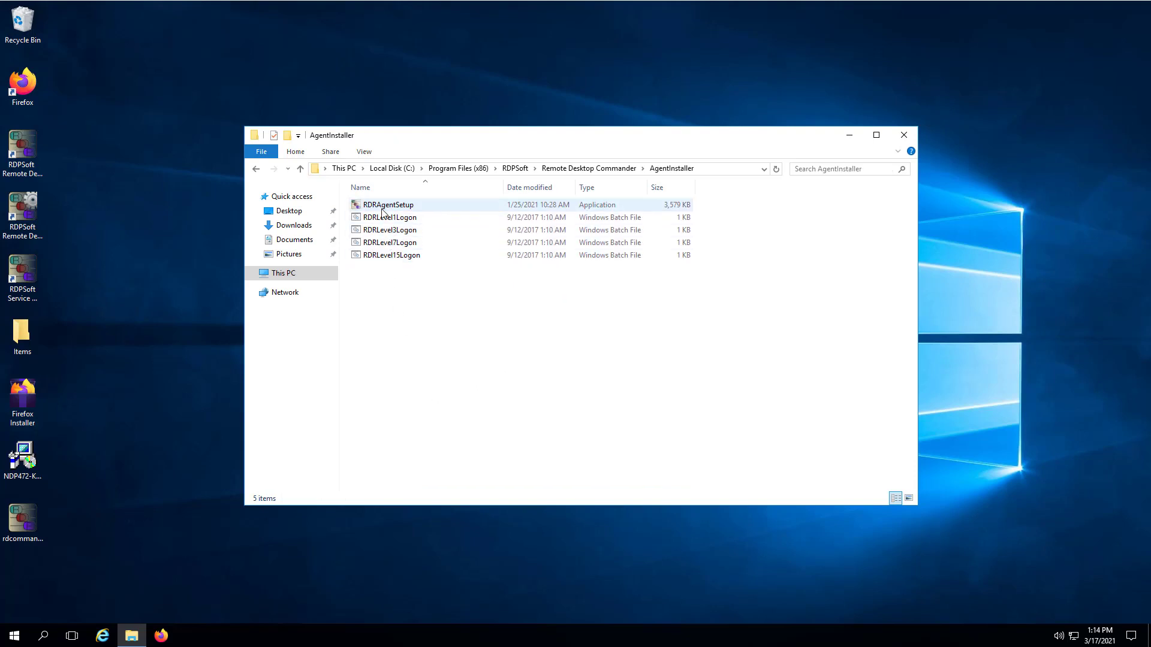
Run RDRAgentSetup, install the agent to the default folder, and finish the wizard.
left_click(382, 211)
double_click(381, 210)
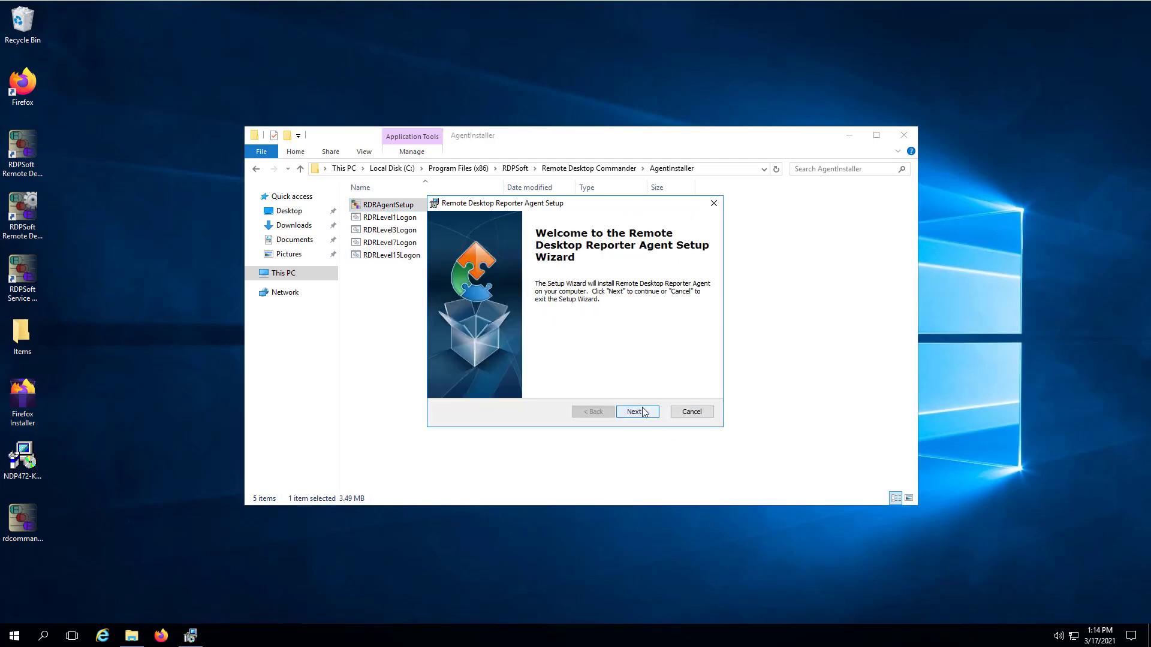
left_click(637, 411)
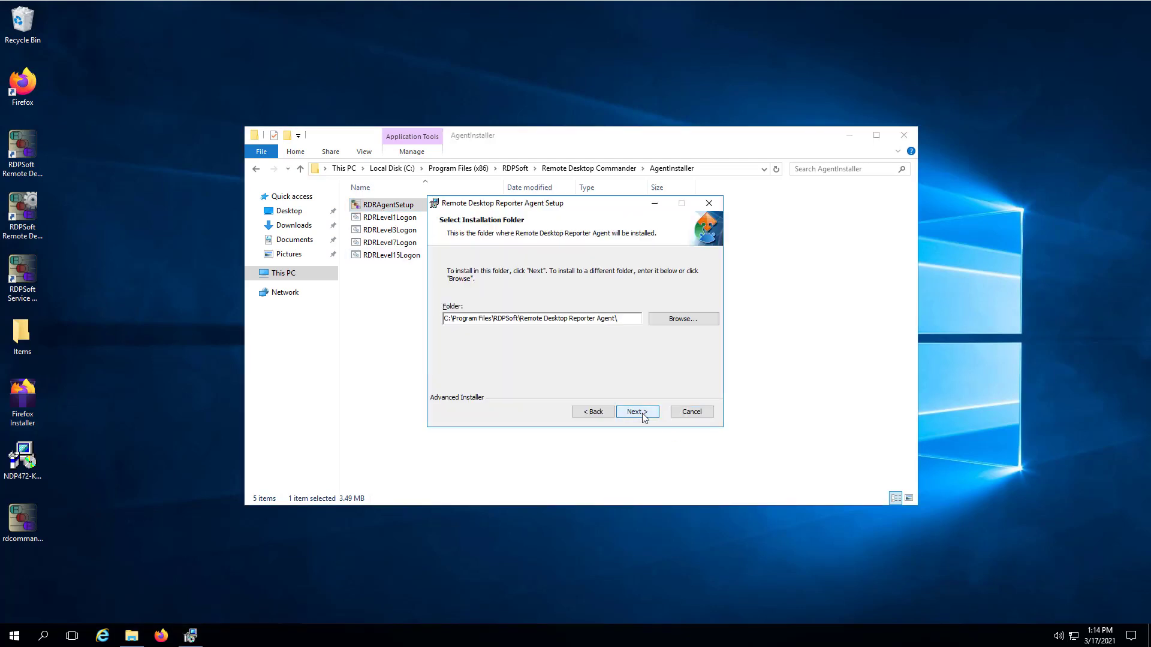
left_click(637, 412)
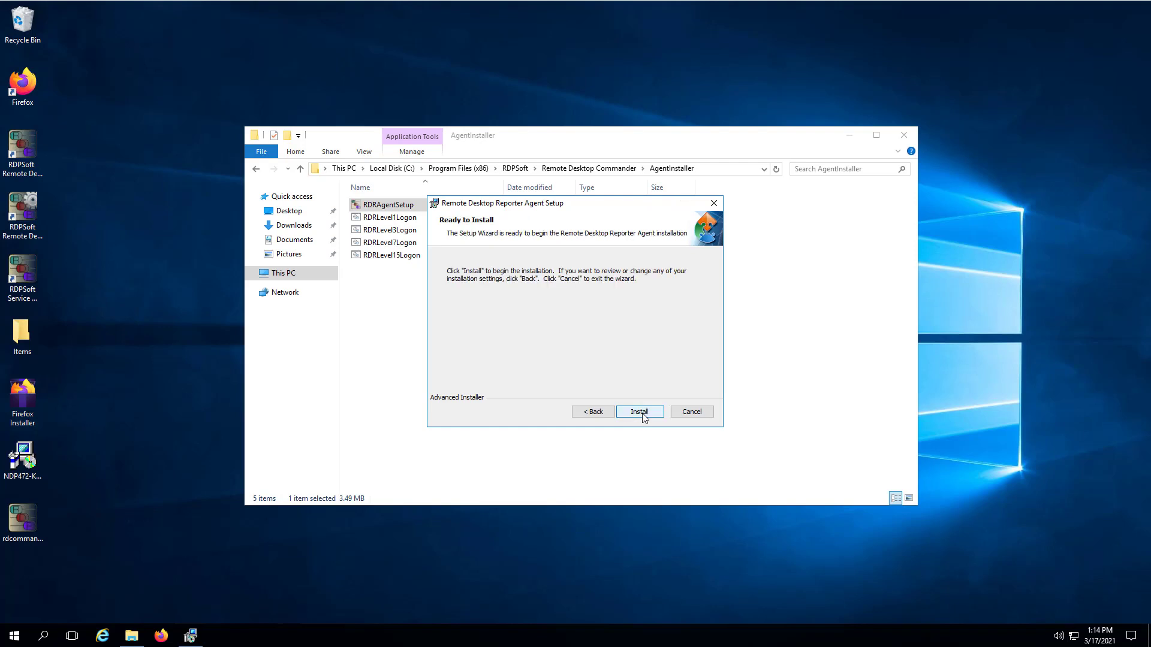
left_click(639, 412)
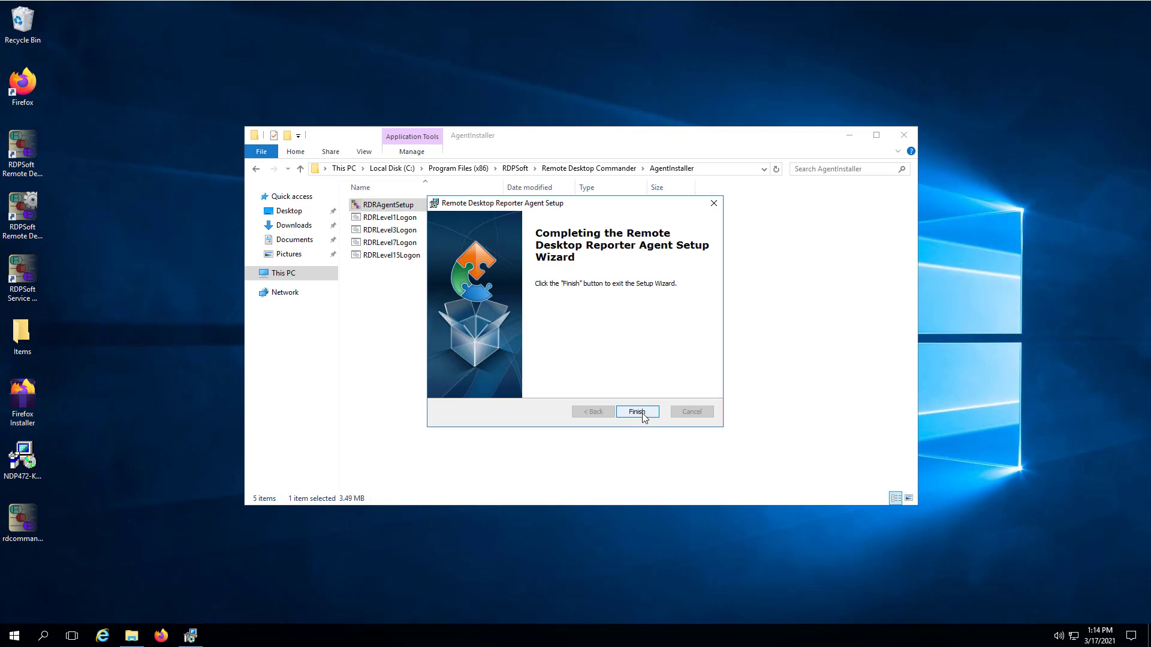
left_click(642, 412)
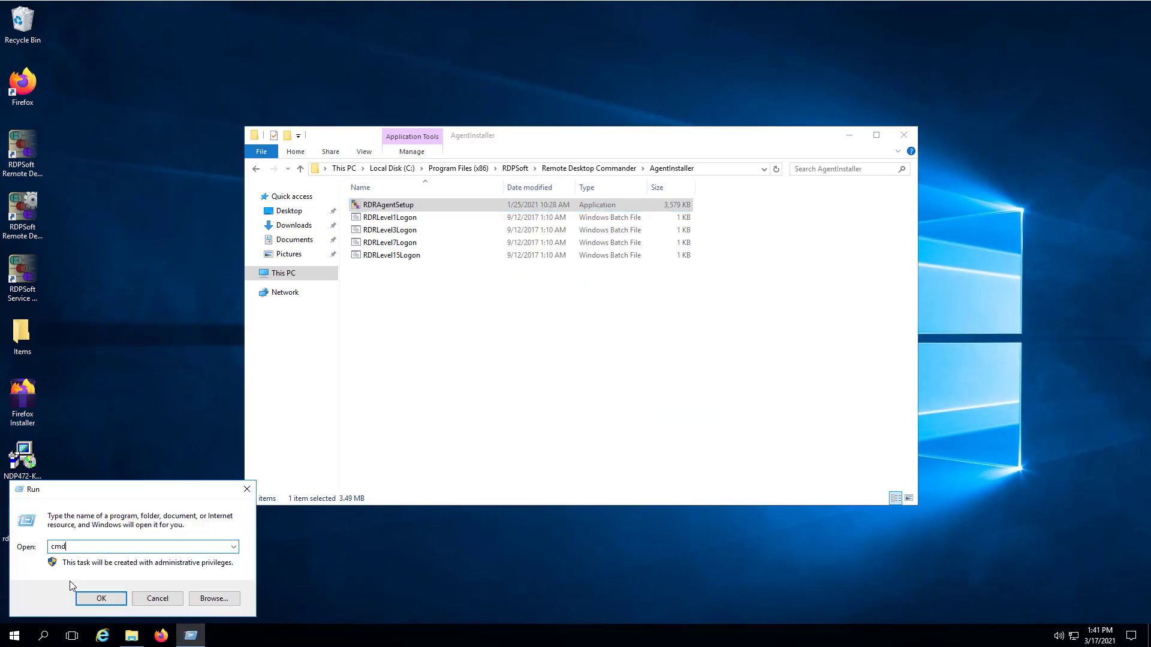
Open an administrator Command Prompt and change into the pasted AgentInstaller folder path.
key("Return")
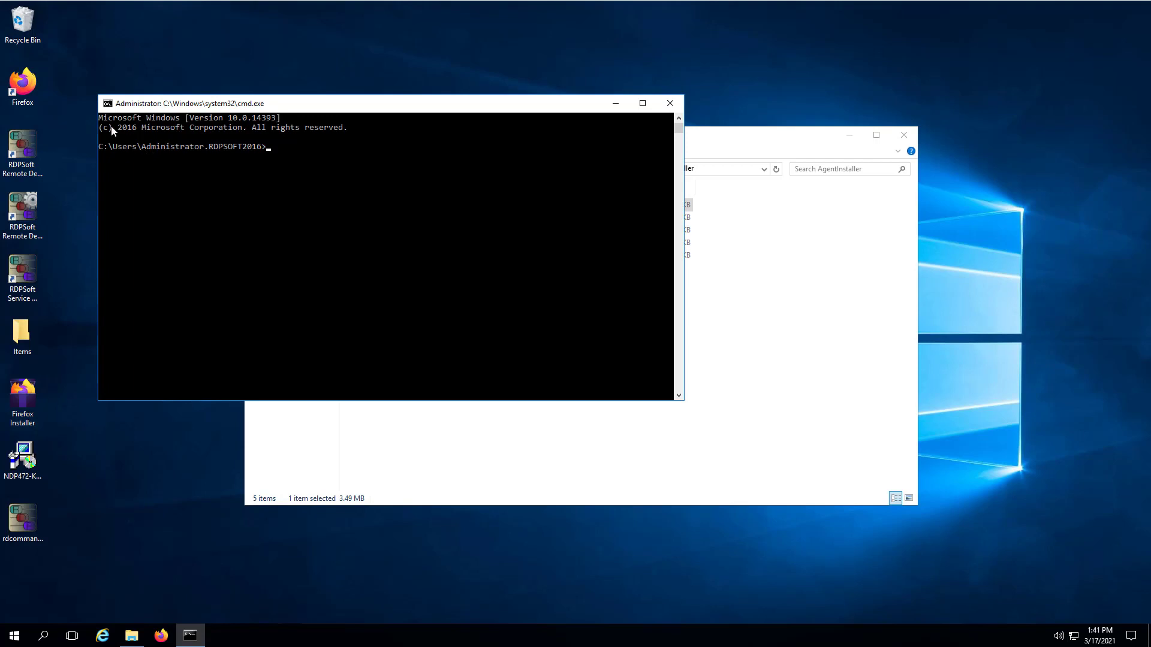
type("cd \"")
left_click(107, 104)
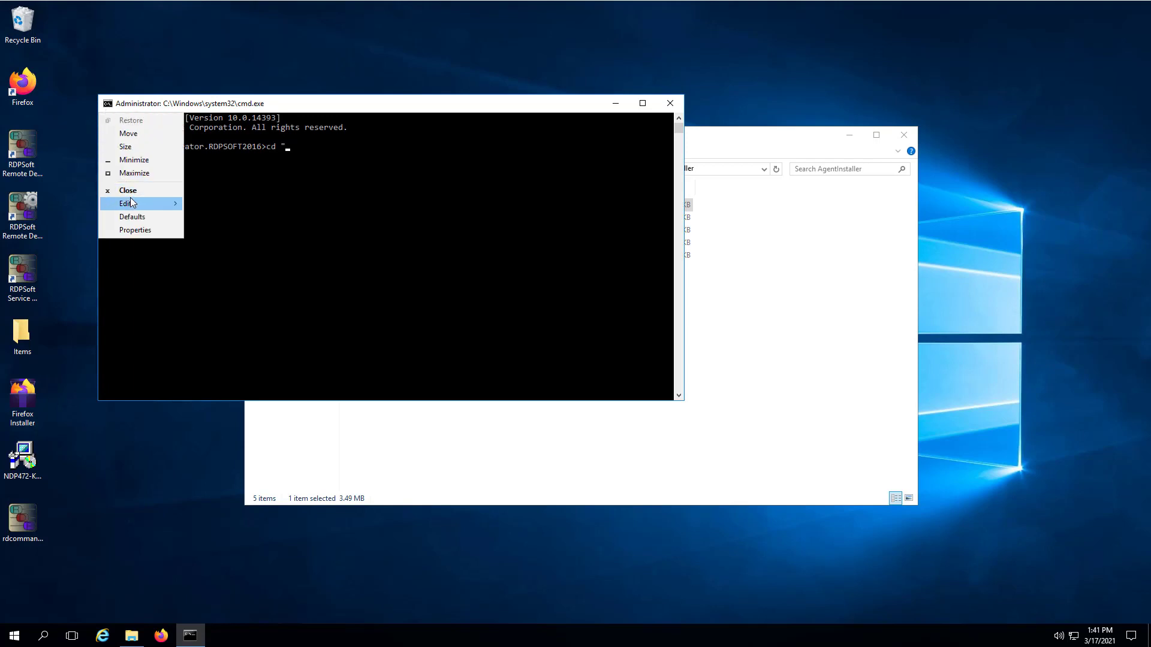
mouse_move(132, 204)
left_click(243, 229)
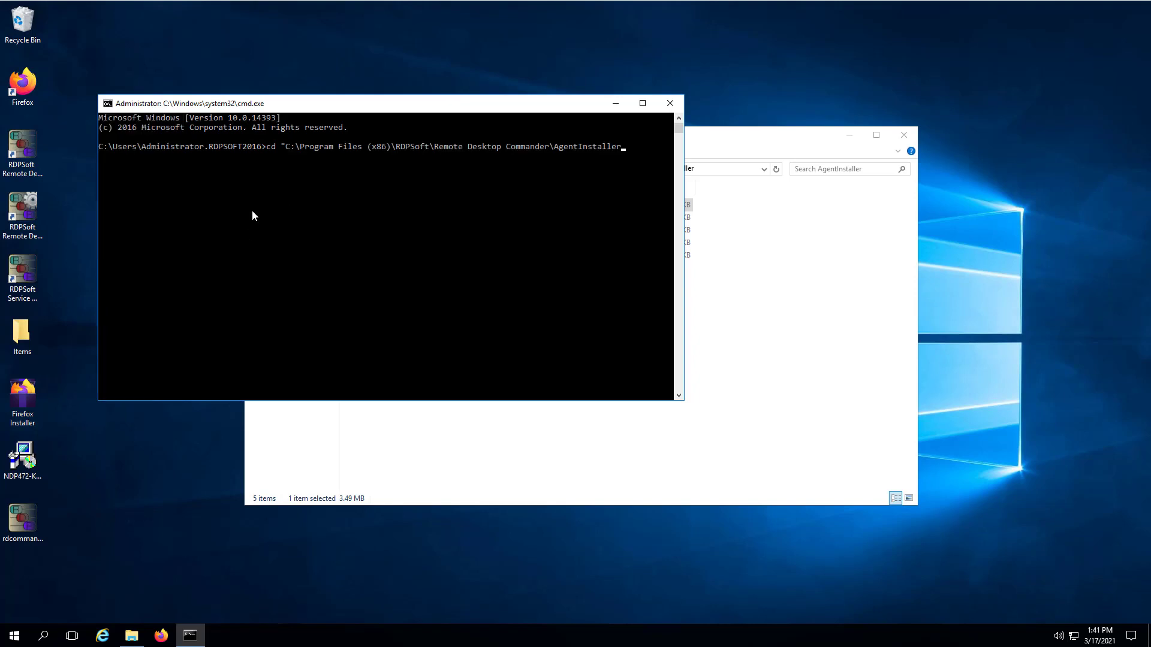
key("Return")
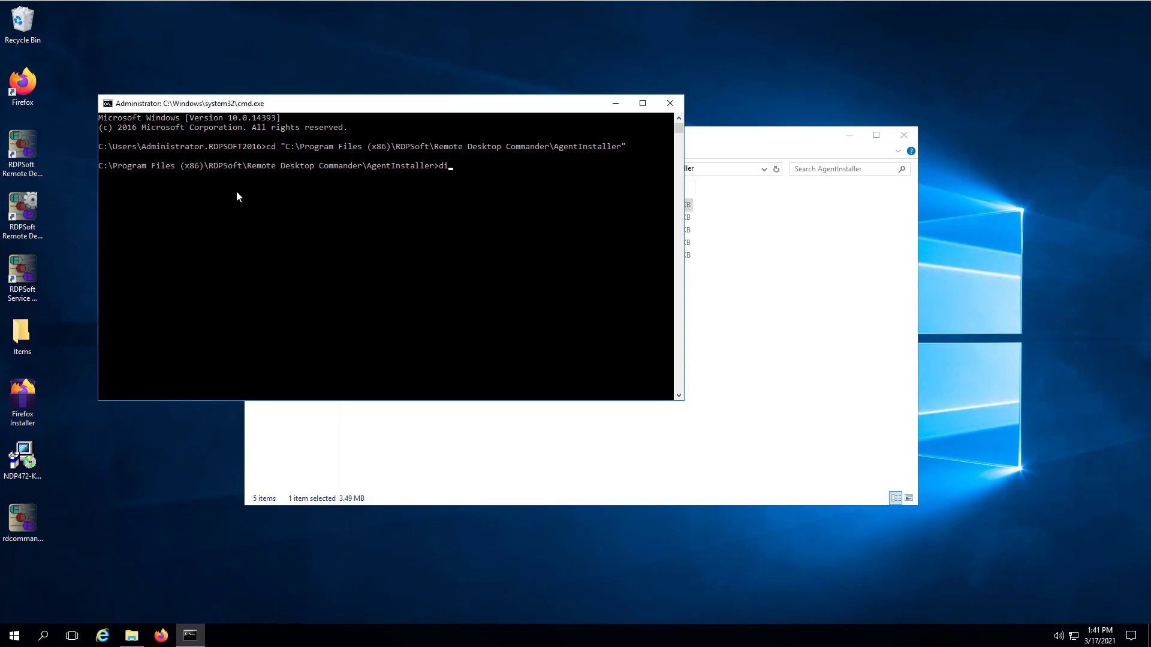
List the AgentInstaller files with dir, then run rdragentsetup /extract.
type("di")
key("Return")
type("dir")
key("Return")
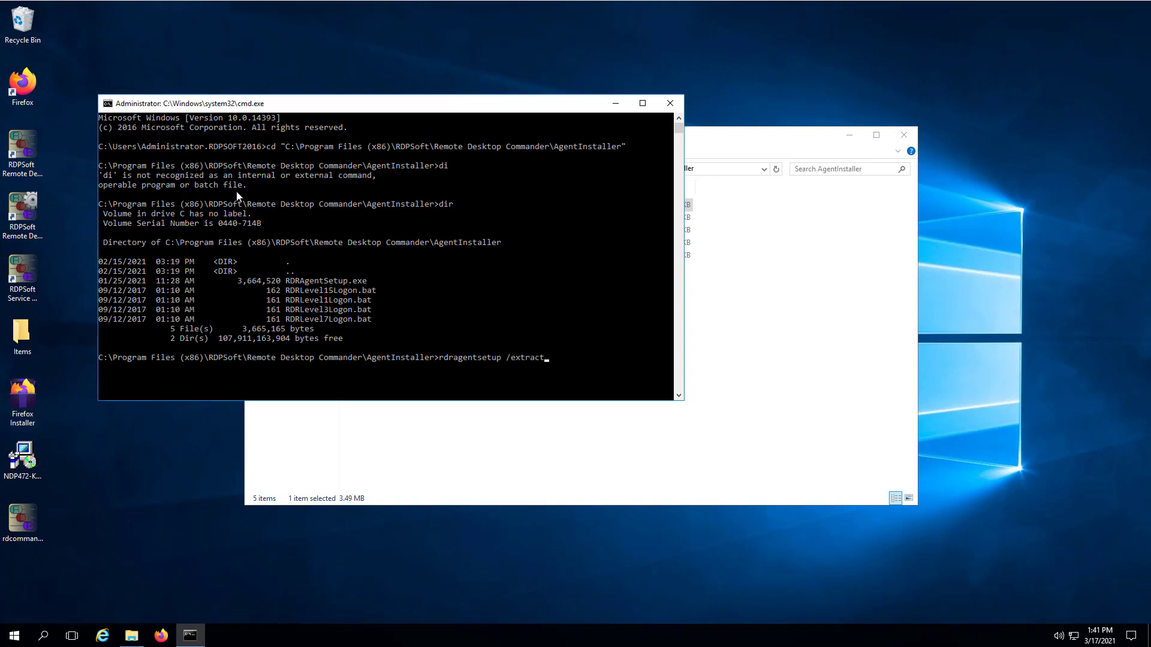
key("Return")
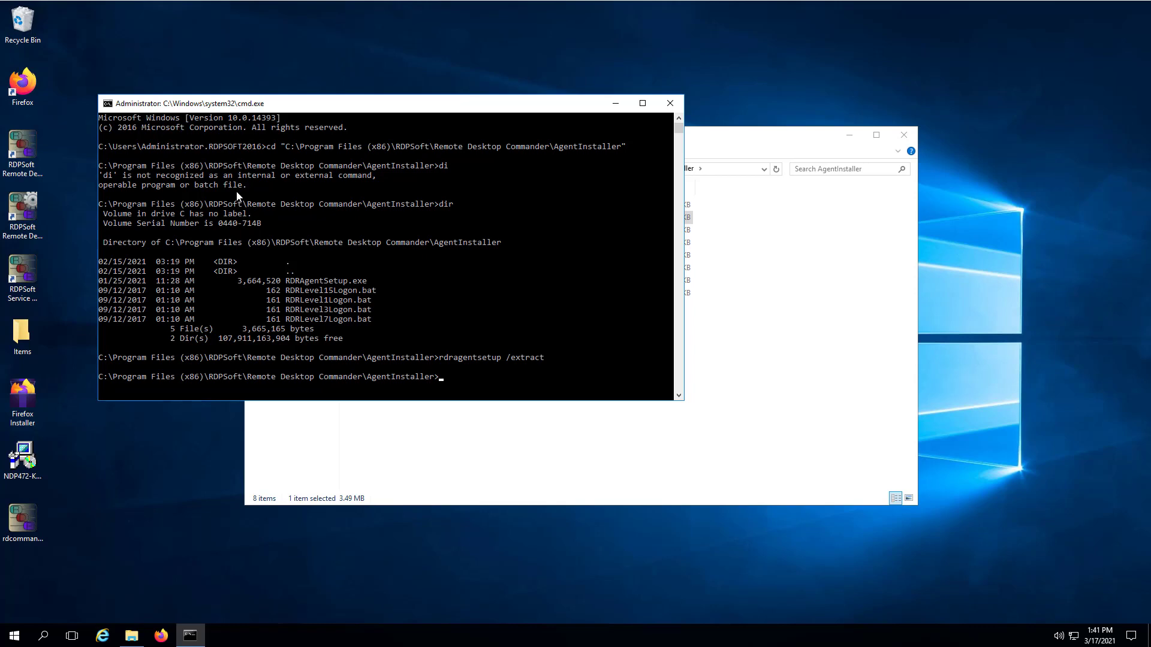
In the AgentInstaller folder, select the extracted RDRAgentSetup installer package and RDRAgentSetup.x64.
left_click(780, 137)
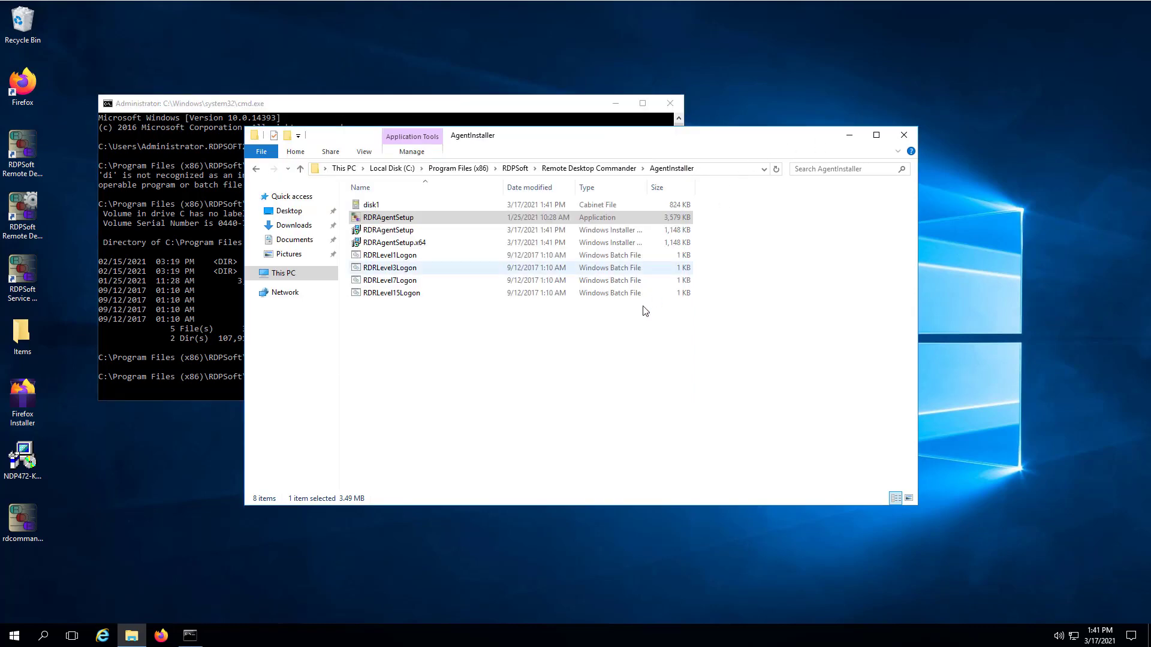
left_click(393, 230)
left_click(408, 243)
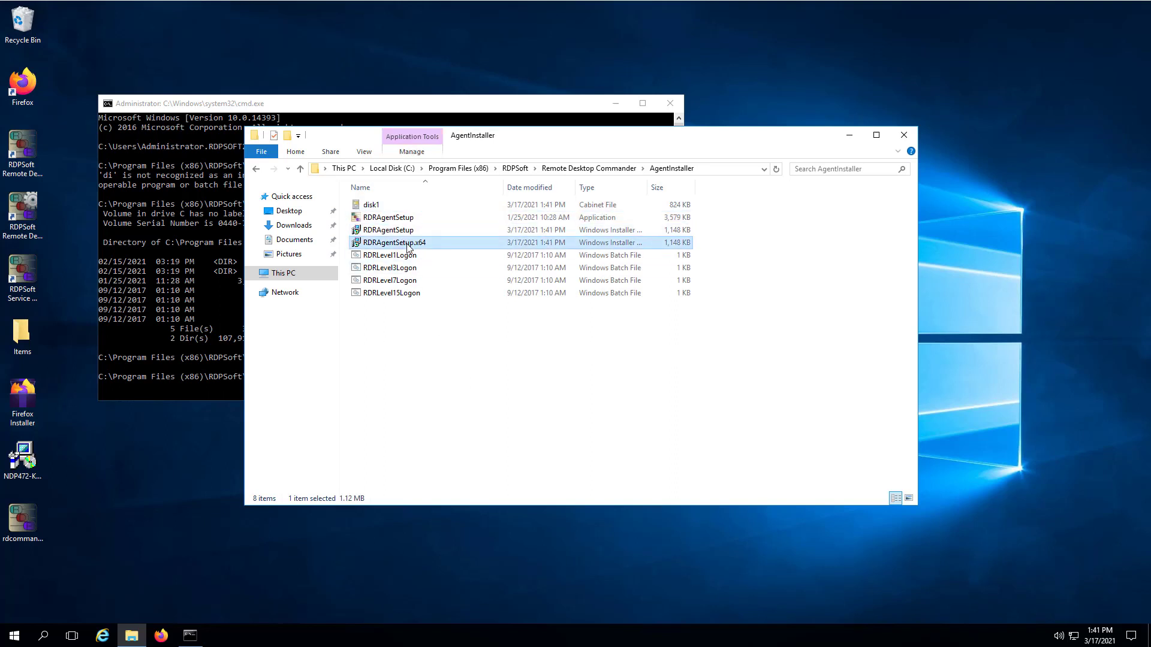
left_click(411, 231, "ctrl")
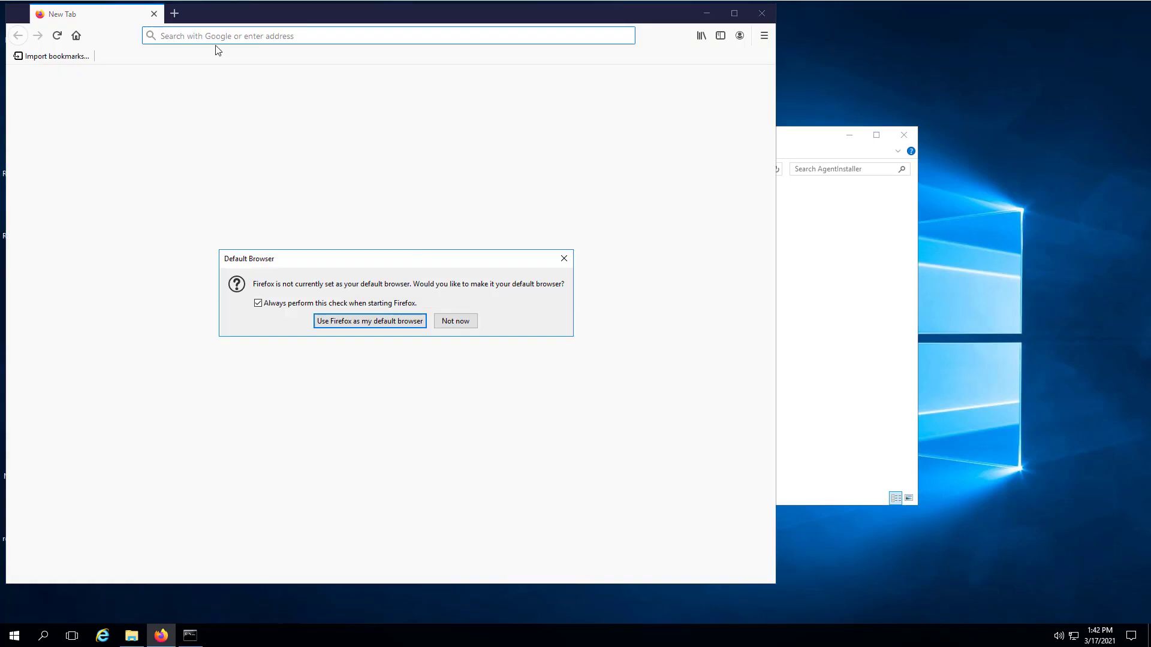
Dismiss the default-browser prompt, search for psexec and open Microsoft's PsExec documentation page.
left_click(455, 321)
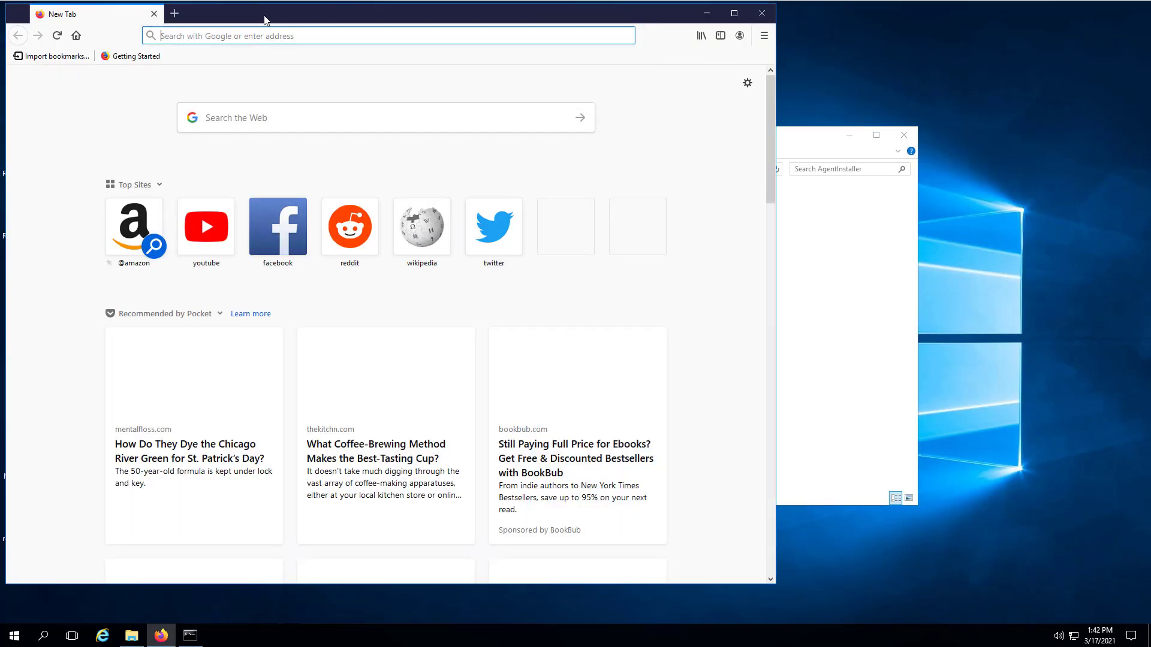
left_click(210, 37)
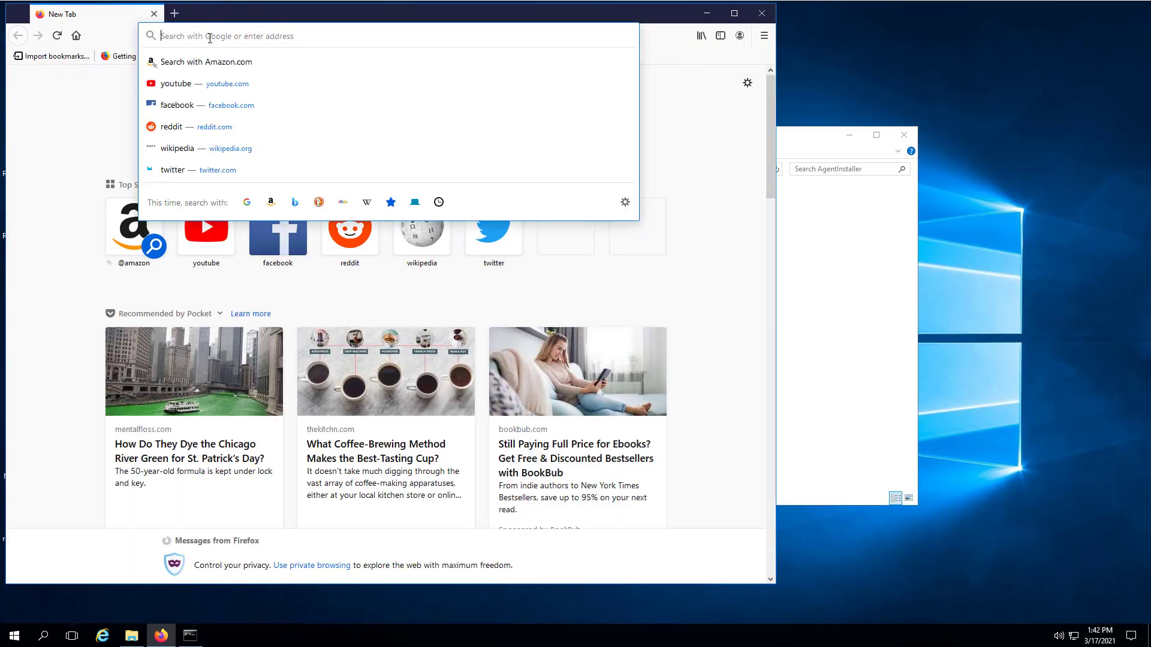
type("www.")
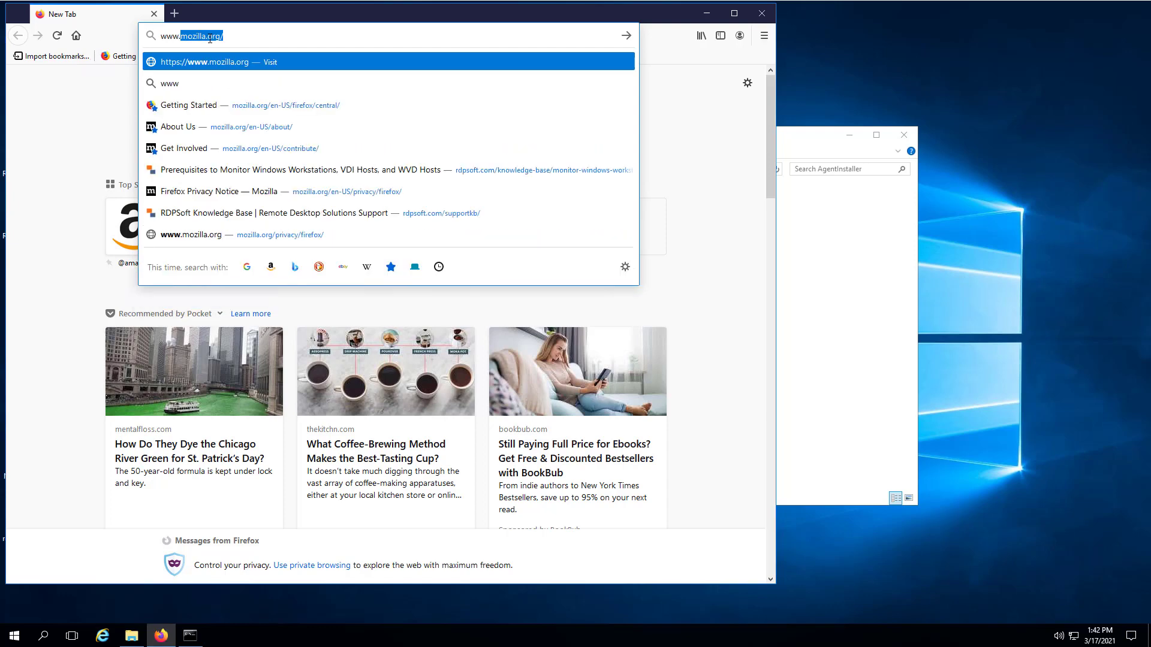
key("BackSpace")
key("BackSpace")
key("BackSpace")
key("BackSpace")
key("BackSpace")
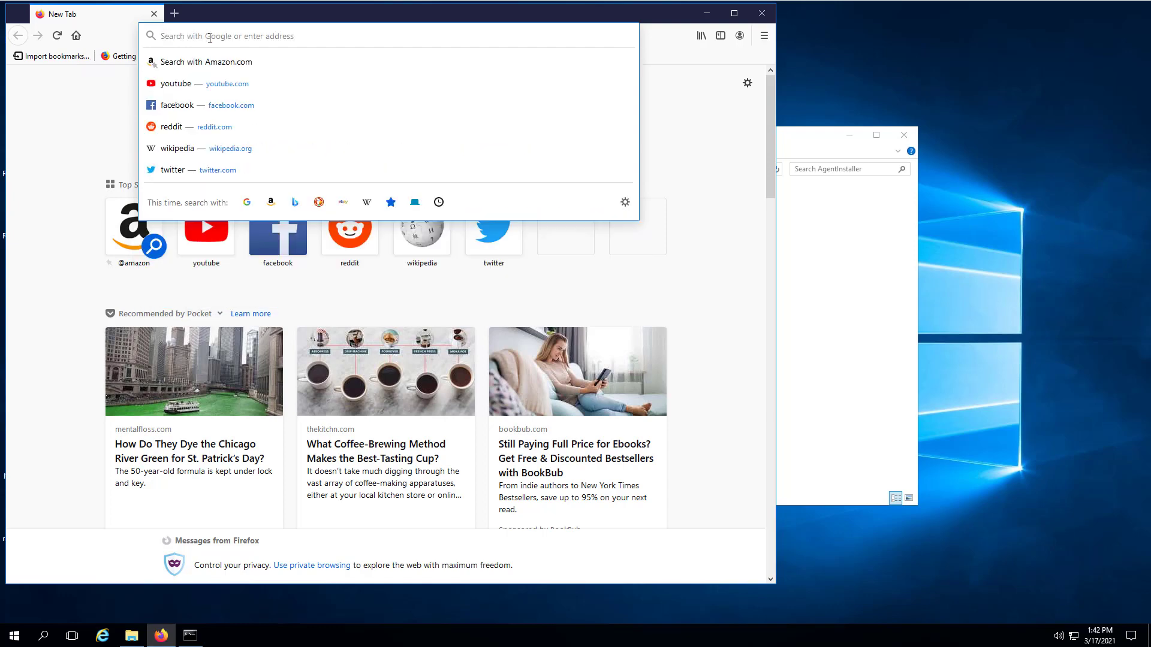
type("psexec")
key("Return")
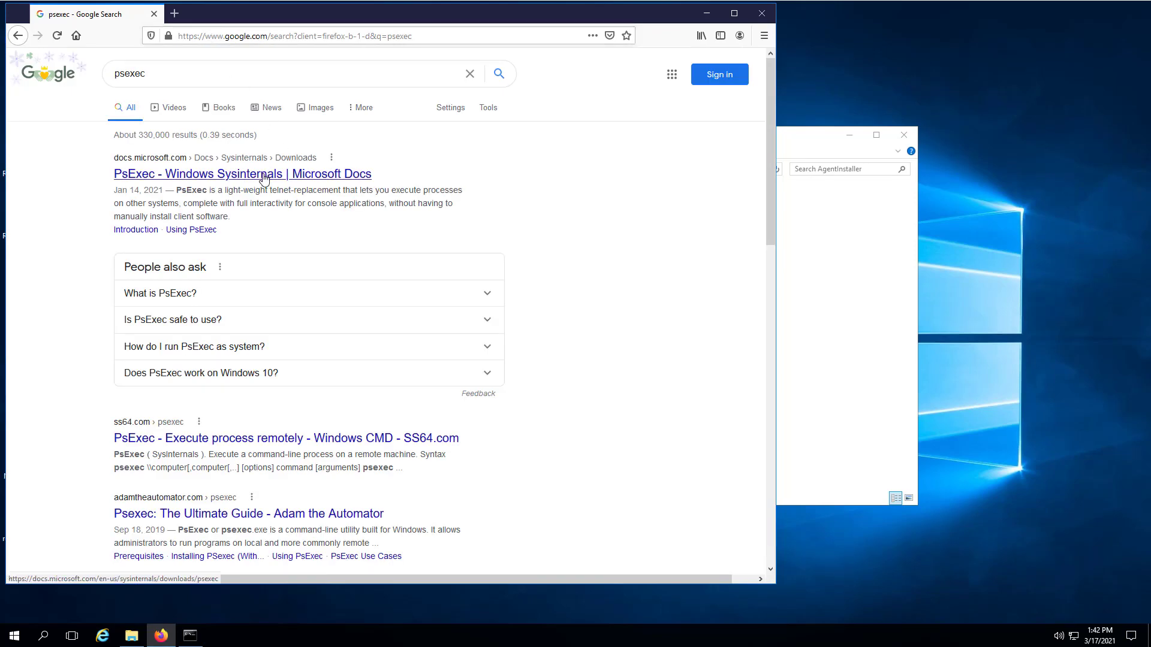
left_click(264, 174)
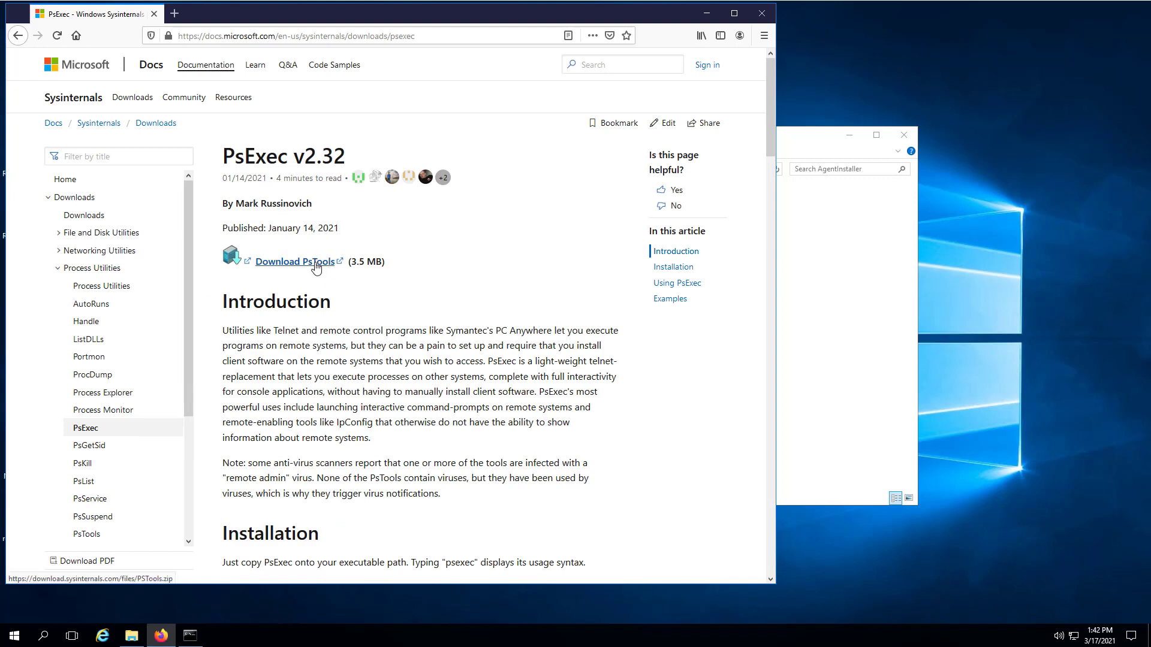
Download PsTools and save PSTools.zip to disk.
left_click(315, 266)
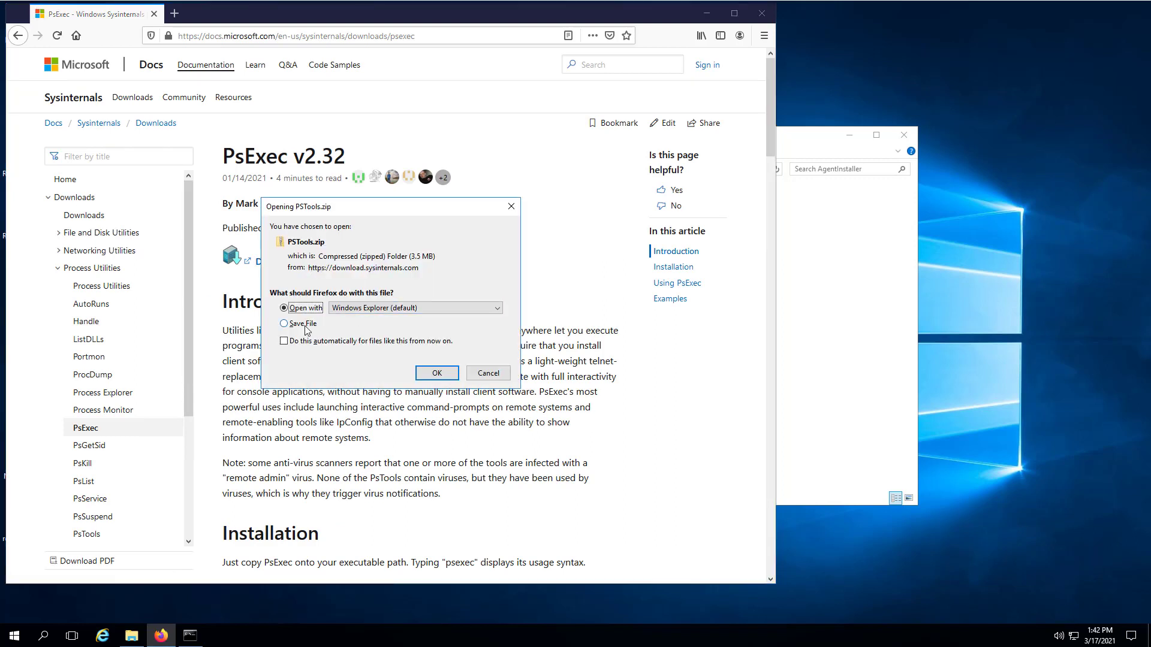
left_click(304, 324)
left_click(436, 374)
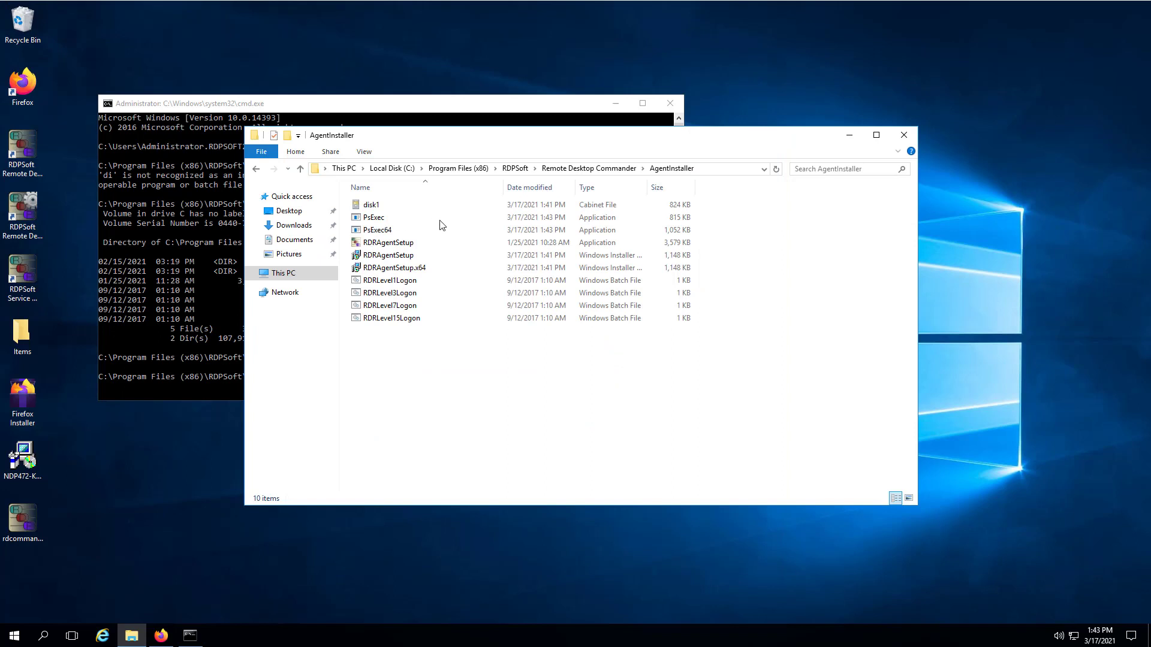
Check the PsExec and PsExec64 programs in the AgentInstaller folder.
left_click(373, 223)
left_click(369, 232)
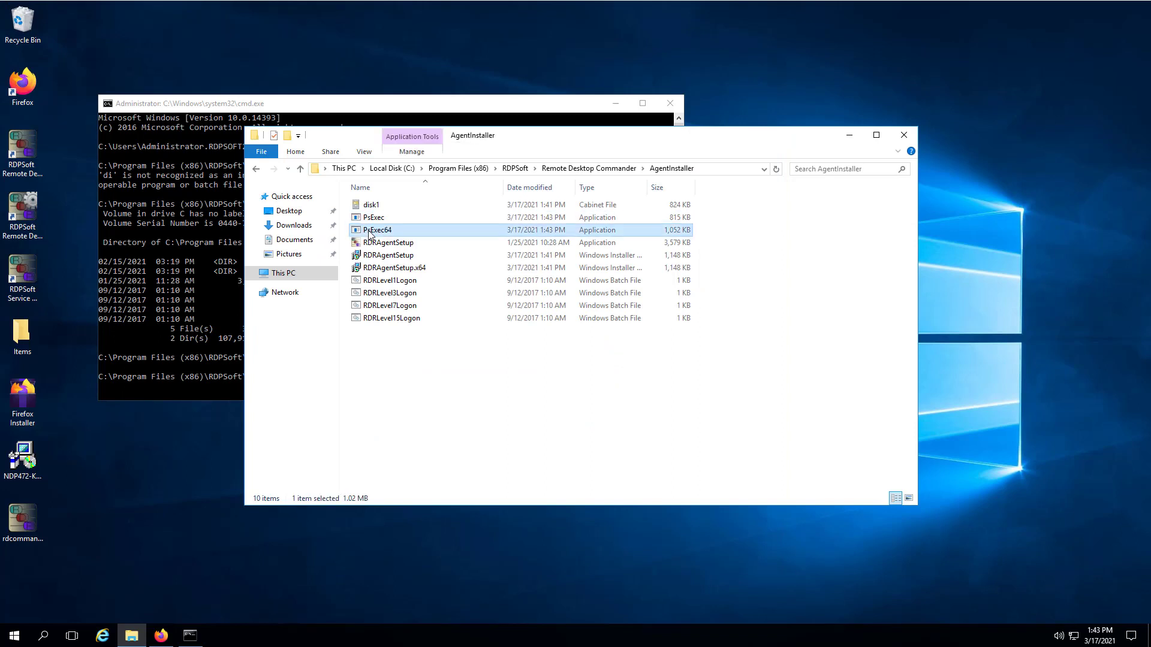
left_click(369, 220)
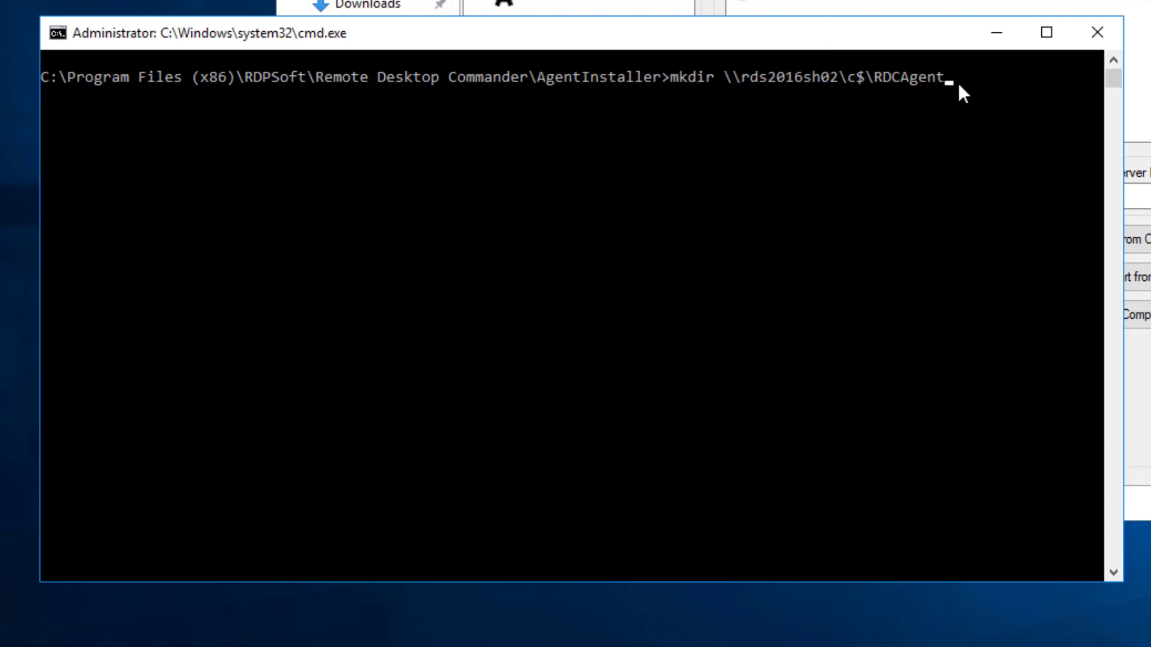
Create the RDCAgent folder on rds2016sh02's C drive and copy rdragentsetup.exe into it.
key("Return")
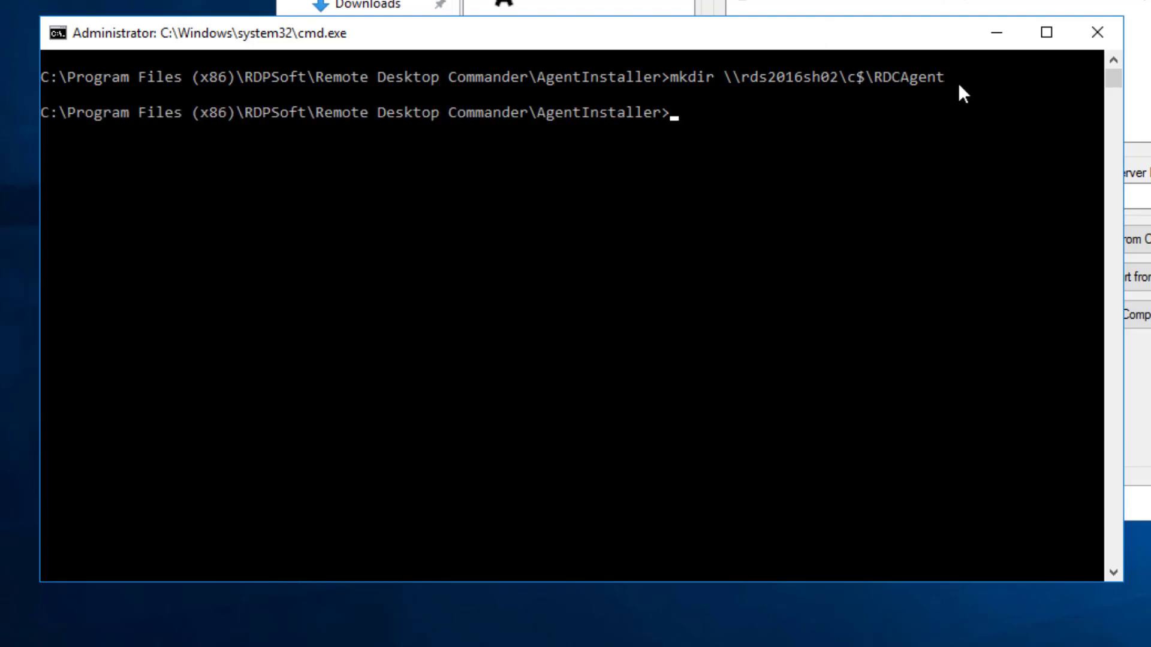
type("copy rdragentsetup.exe \\\\rds2016sh02\\c$\\RDCAgent\\rdragentsetup.exe")
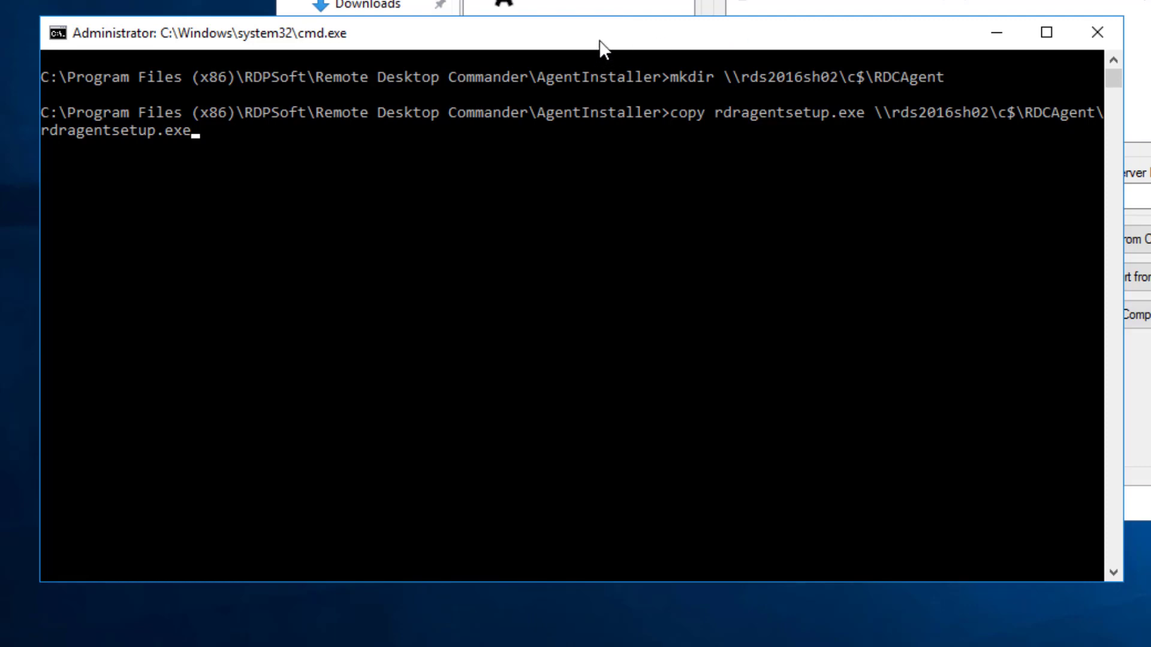
key("Return")
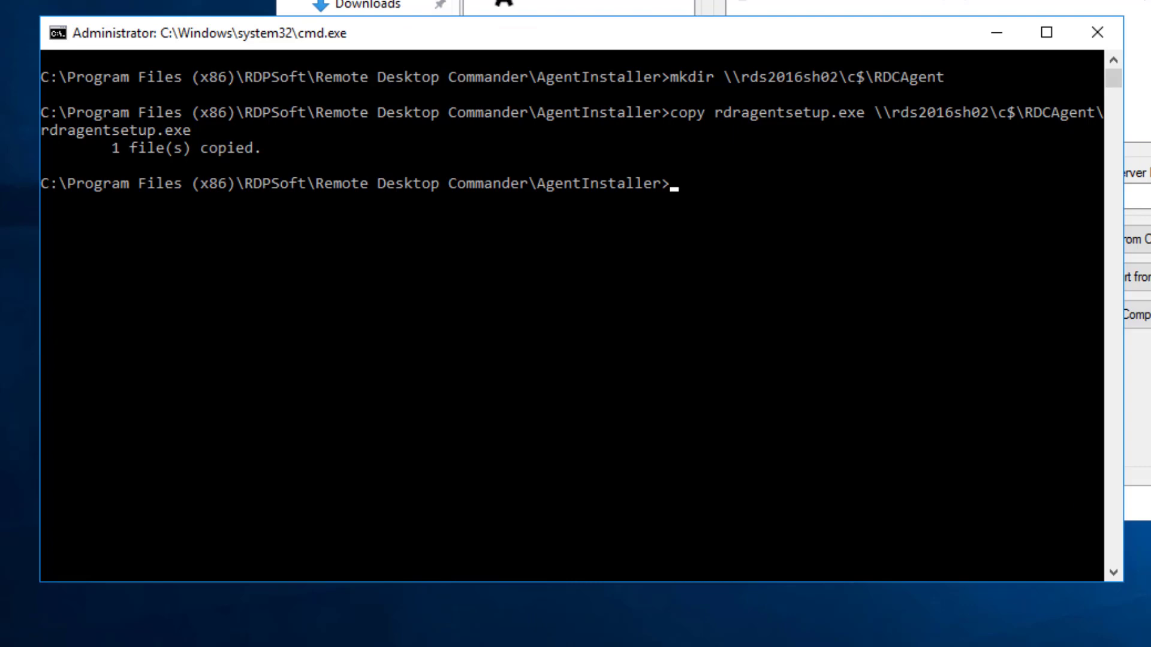
Run psexec \\rds2016sh02 c:\RDCAgent\rdragentsetup.exe /qn and accept the PsExec licence.
type("psexec \\rds2016sh02 c:\\RDCAgent\\rdragentsetup.exe /qn")
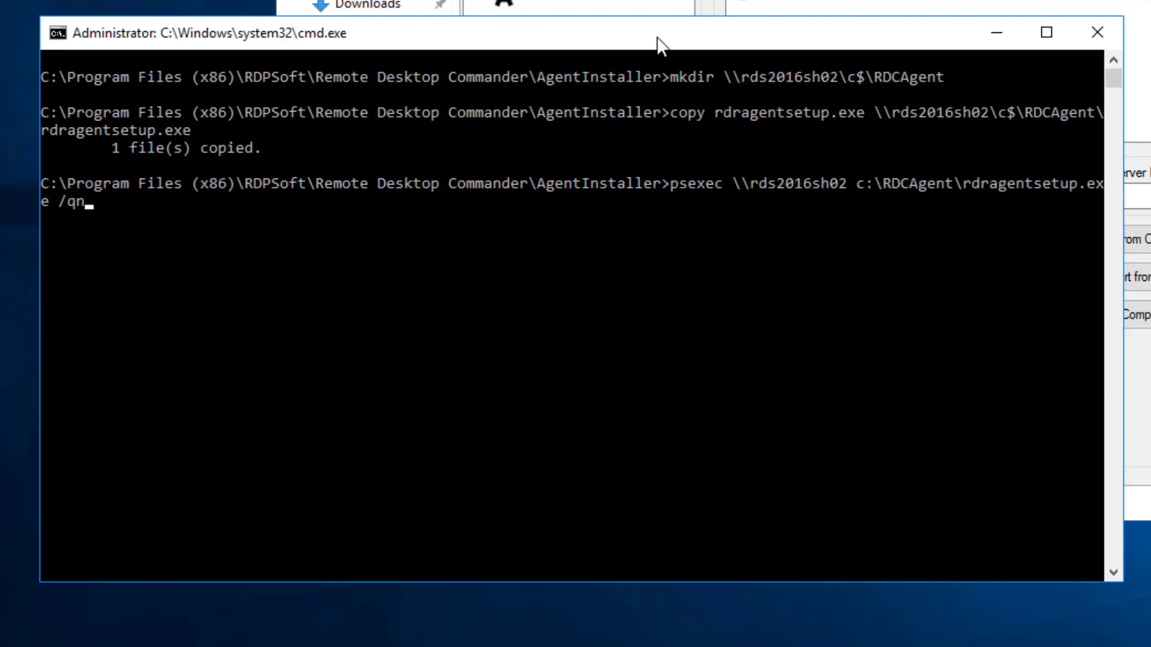
left_click(88, 204)
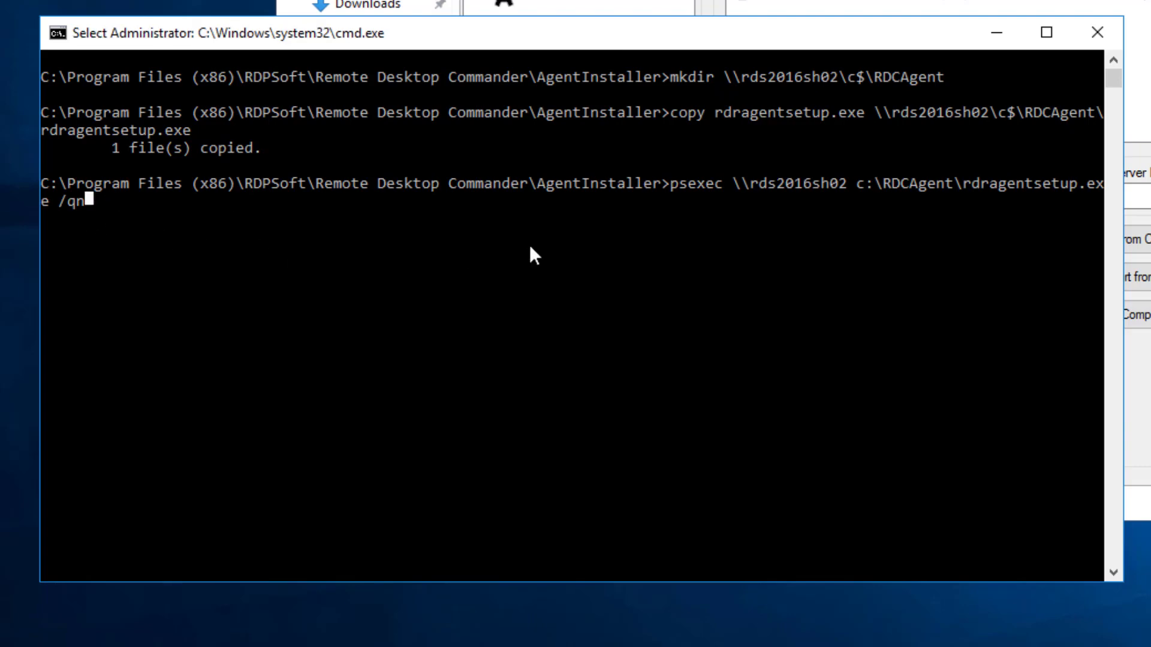
key("Escape")
key("Return")
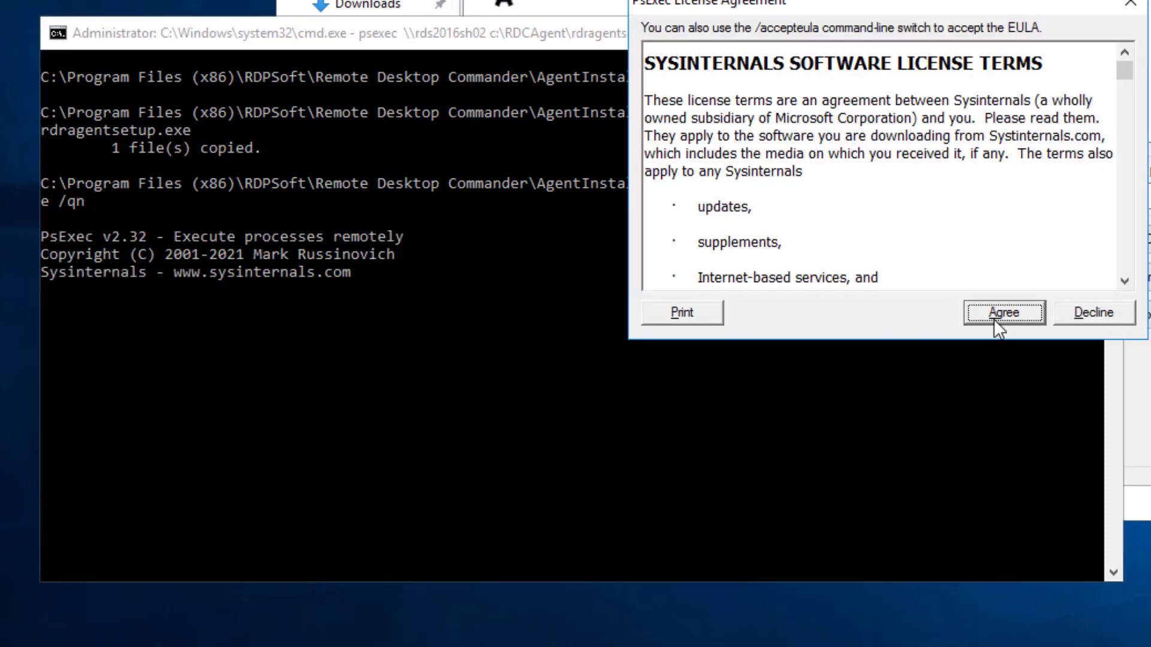
left_click(995, 318)
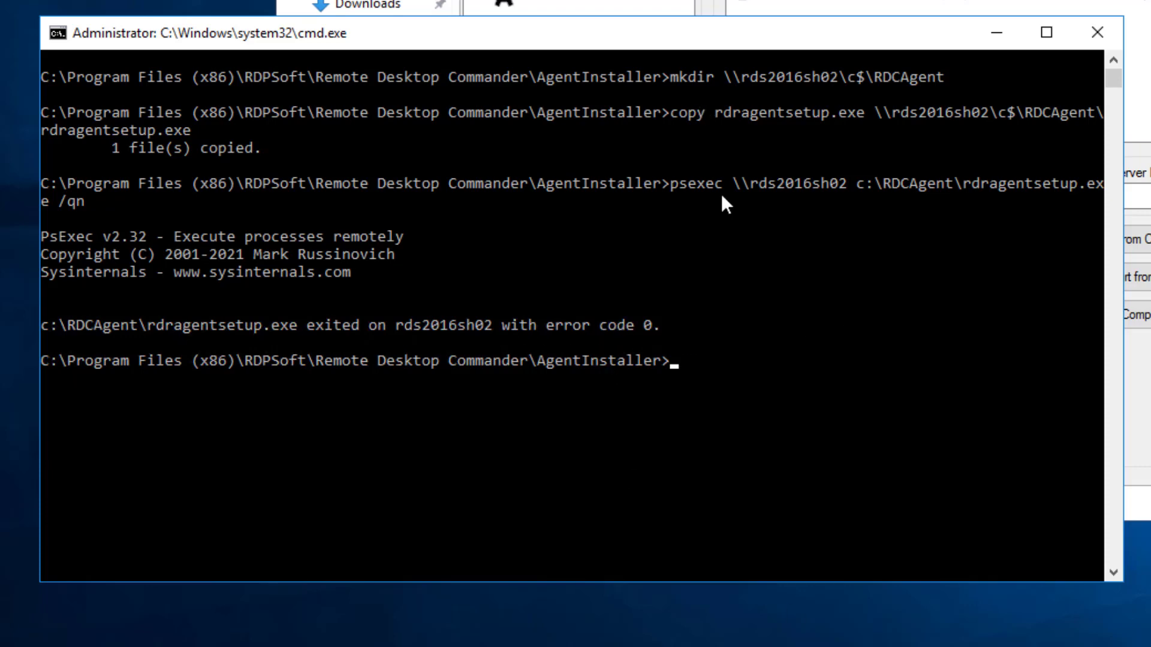
Delete the copied rdragentsetup.exe from rds2016sh02's RDCAgent folder.
type("del \\\\rds2016sh02\\c$\\RDCAgent\\rdragentsetup.exe")
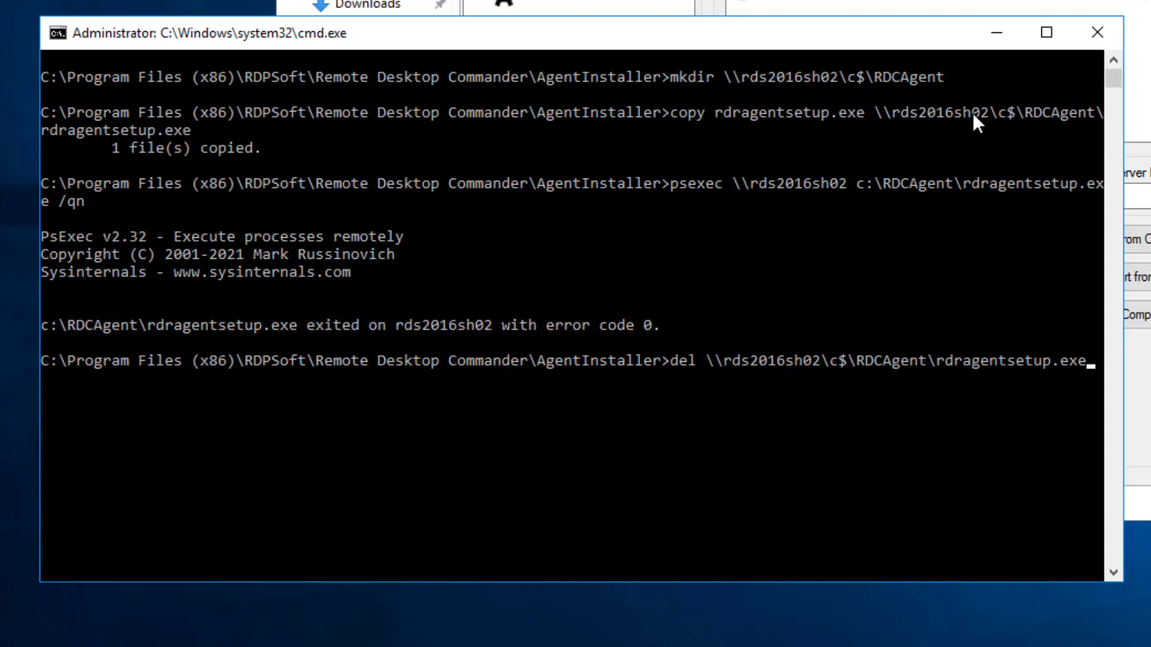
left_click(1087, 364)
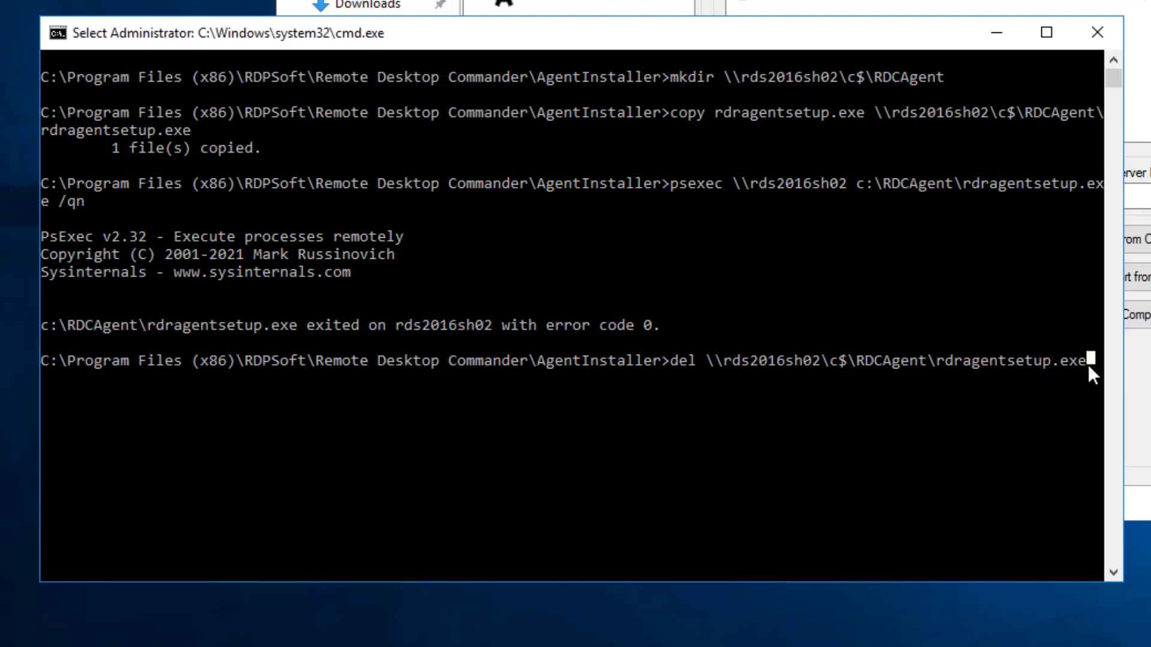
key("Return")
key("Return")
type("rmdir \\rdsh2016sh02\\c$\\rdcagent")
key("Return")
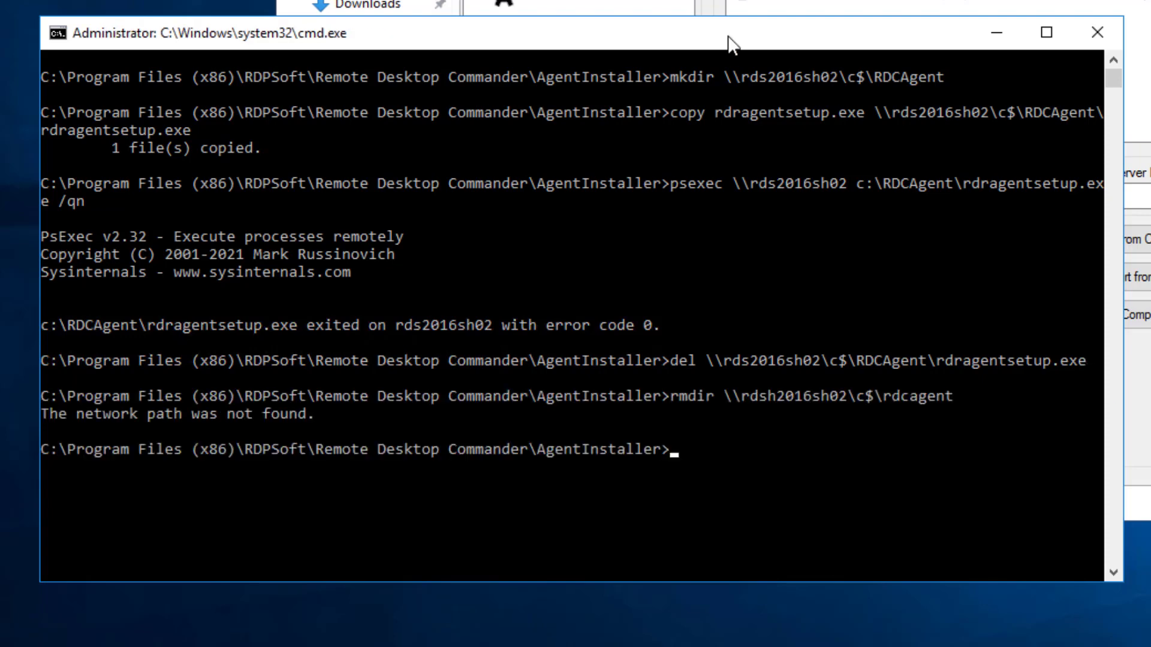
Fix the mistyped server name to rds2016sh02 and rerun rmdir on the RDCAgent folder.
key("Up")
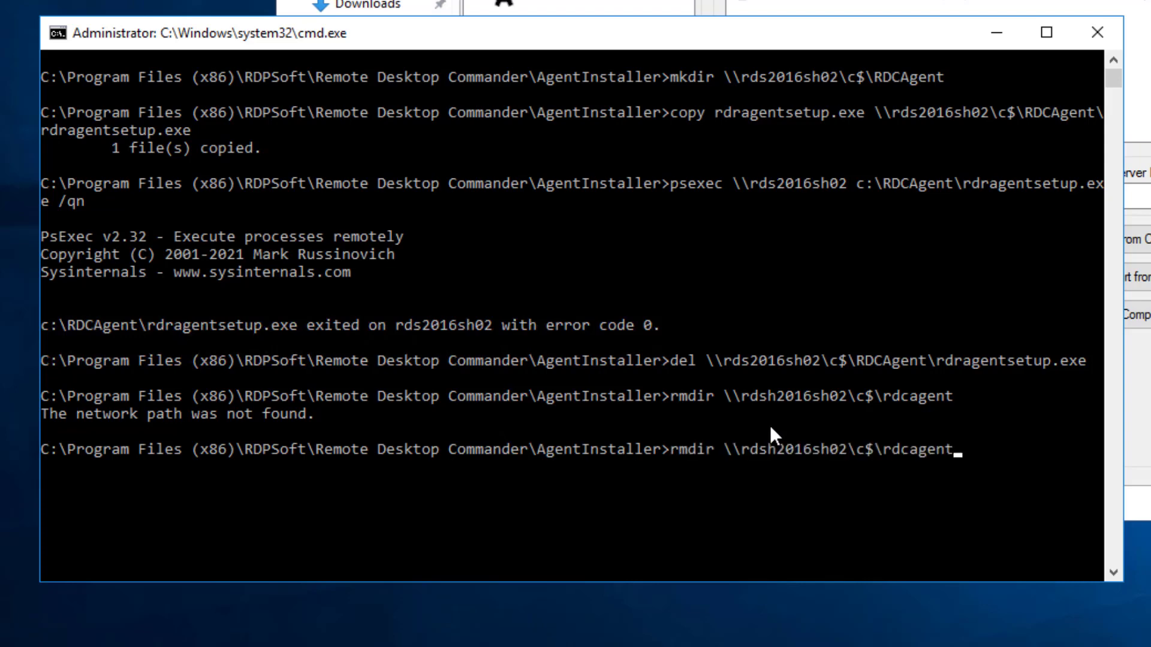
key("Left")
key("Left")
key("Left")
key("Left")
key("Left")
key("Left")
key("Left")
key("Left")
key("Left")
key("Left")
key("Left")
key("Left")
key("Left")
key("Left")
key("Left")
key("Left")
key("Left")
key("Left")
key("Left")
key("BackSpace")
key("Right")
key("Right")
key("Right")
key("Right")
key("Right")
key("Right")
key("Right")
key("Right")
key("Right")
key("Right")
key("Right")
key("Right")
key("Right")
key("Right")
key("Right")
key("Right")
key("Right")
key("Right")
key("Right")
key("Right")
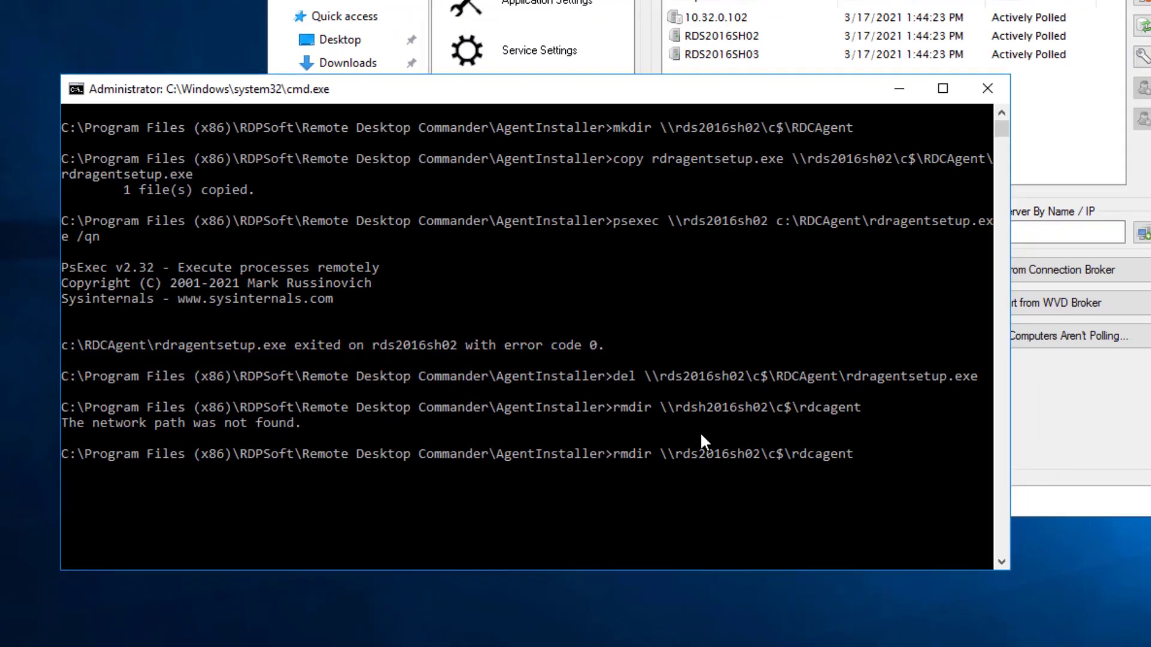
key("Return")
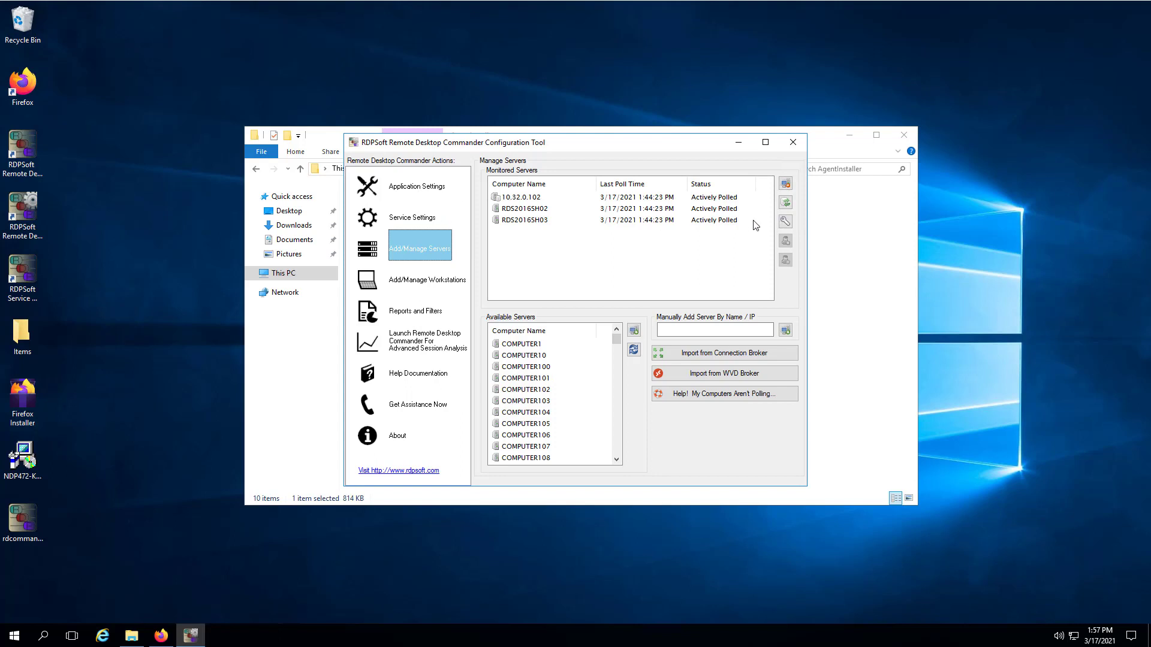
Refresh the monitored computers' poll times, then open Application Settings' polling page.
left_click(783, 206)
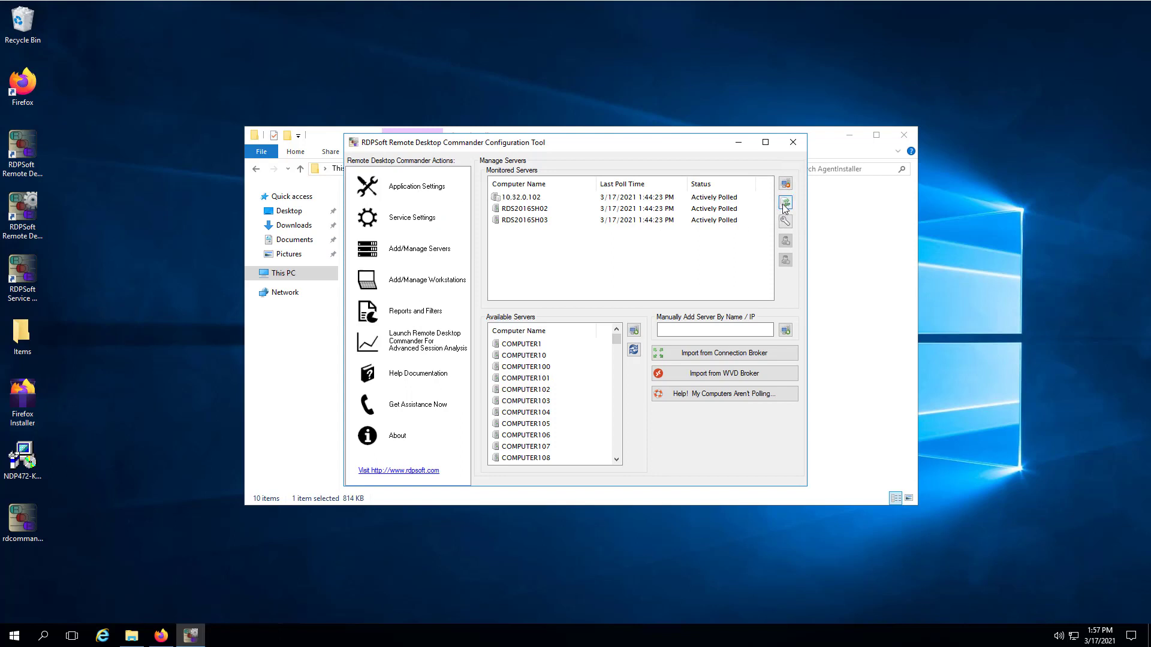
left_click(423, 242)
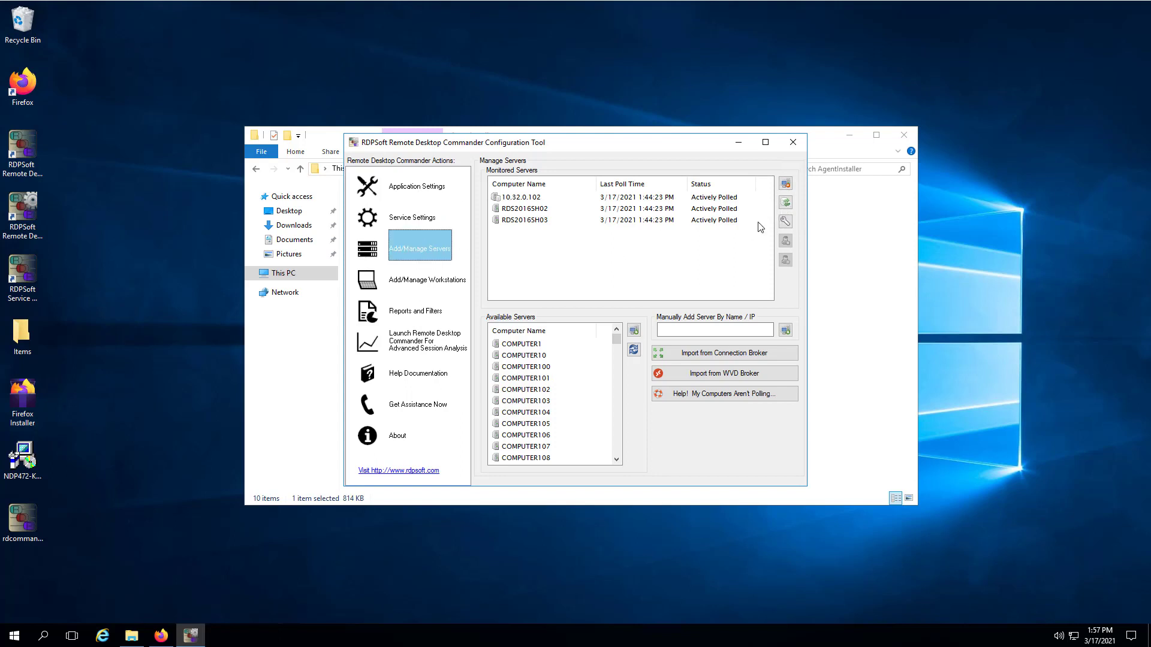
left_click(785, 202)
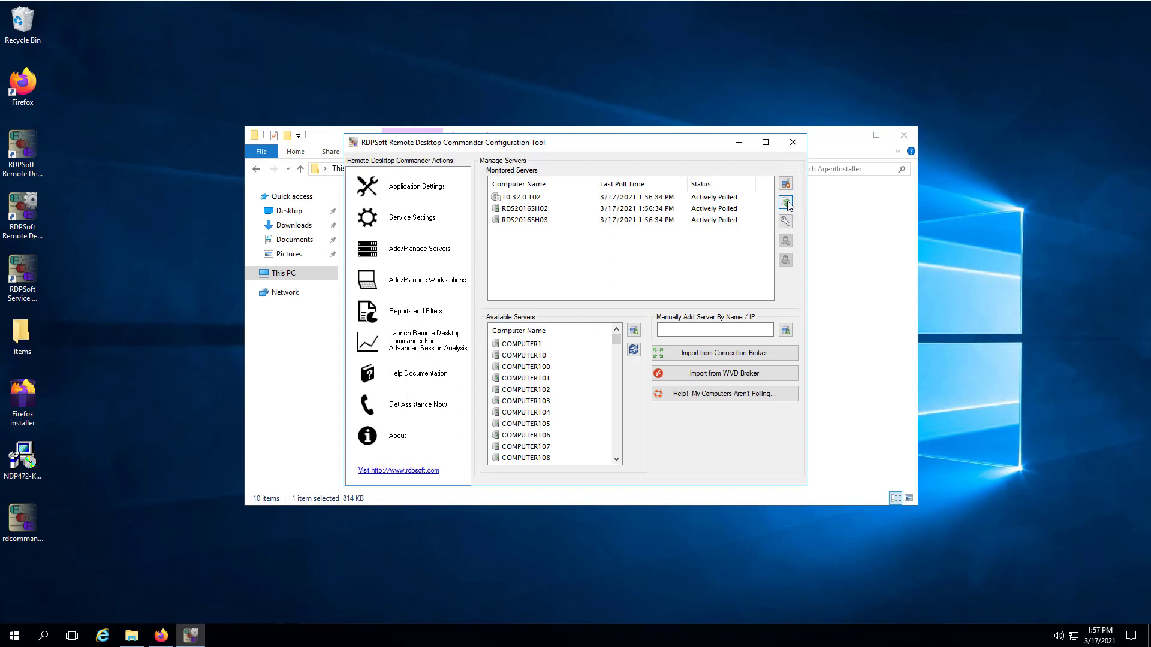
left_click(419, 188)
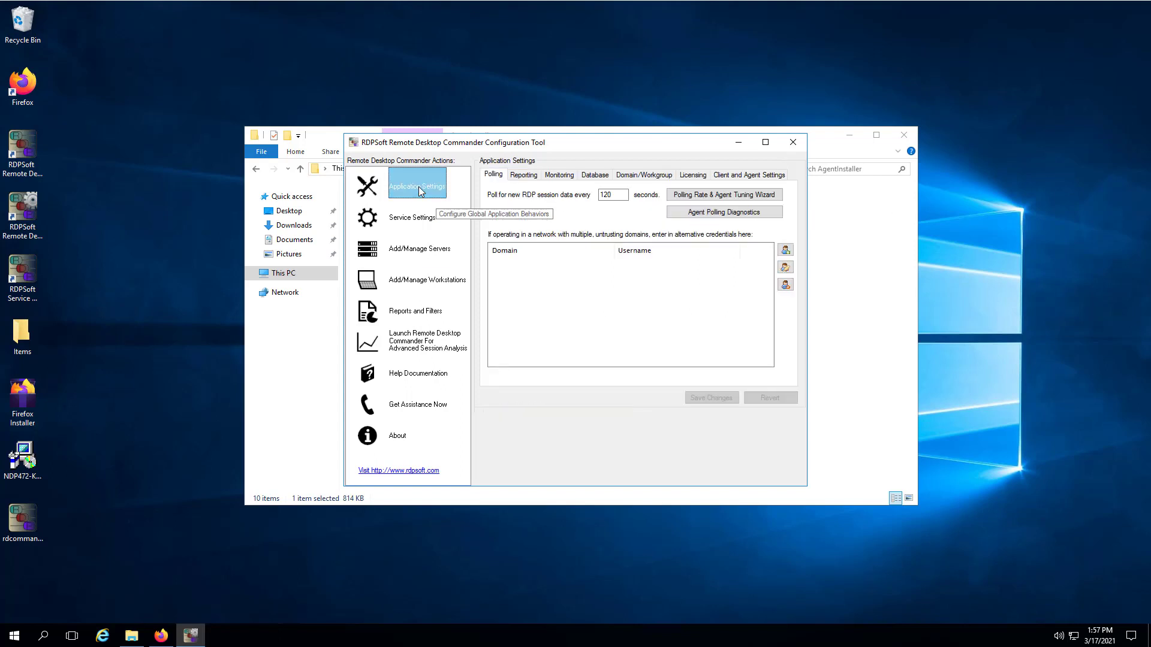
In the Polling Rate & Agent Tuning Wizard, try Light, Lighter and Infrequent polling rates, settling on Lighter.
left_click(722, 200)
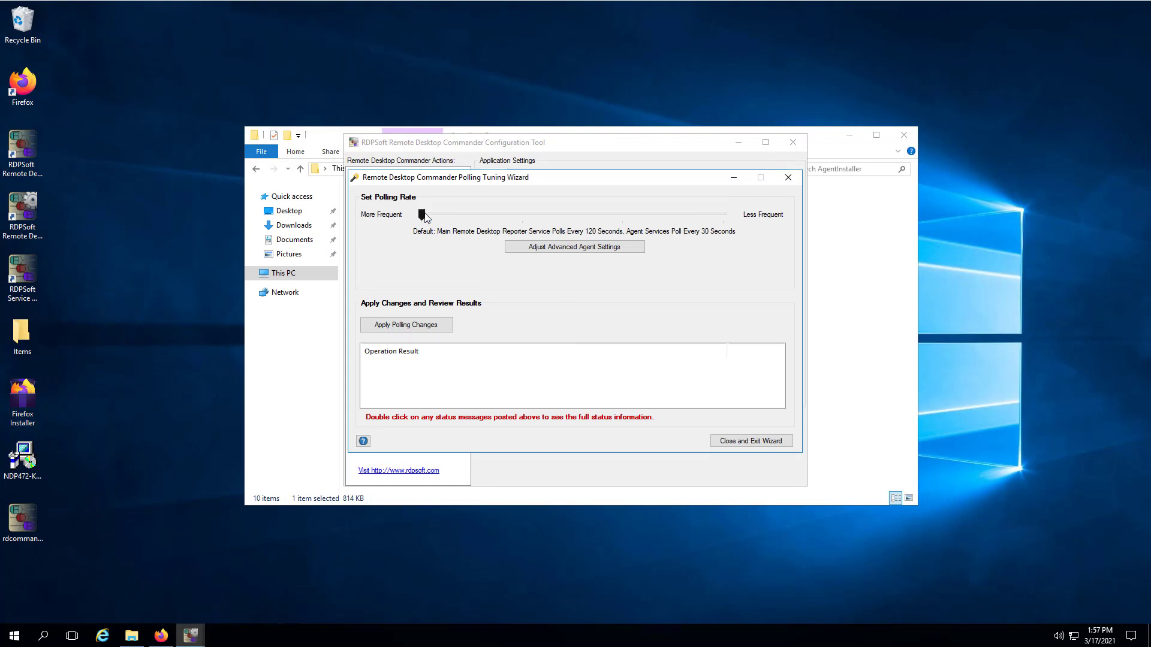
left_click_drag(423, 217, 504, 222)
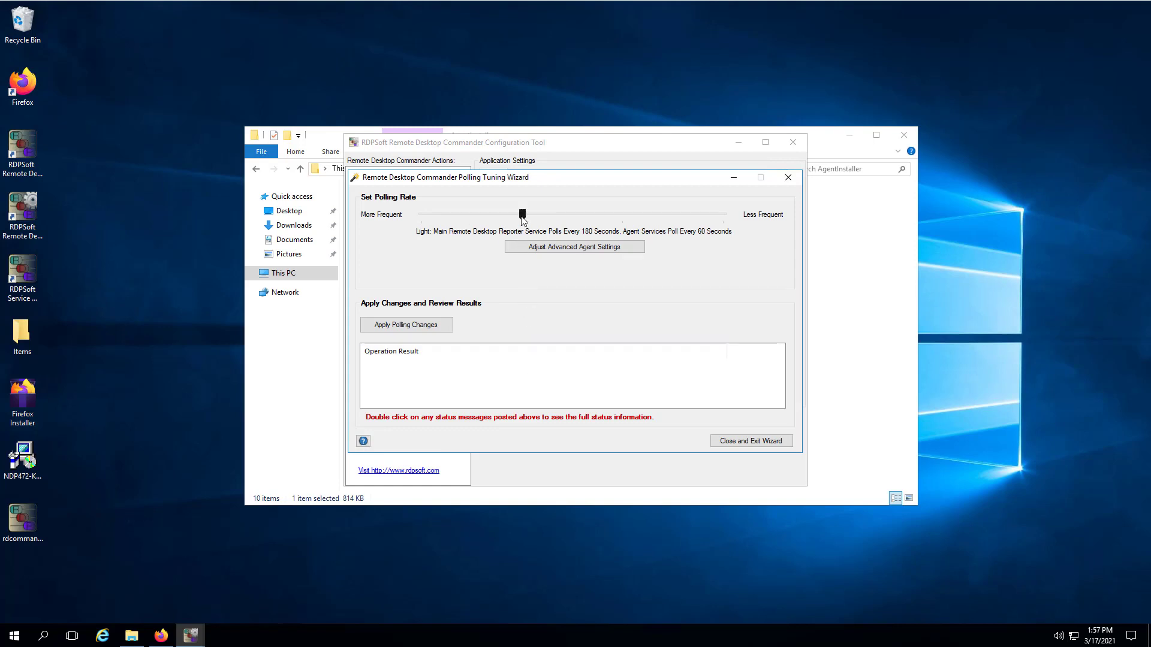
left_click_drag(562, 216, 598, 220)
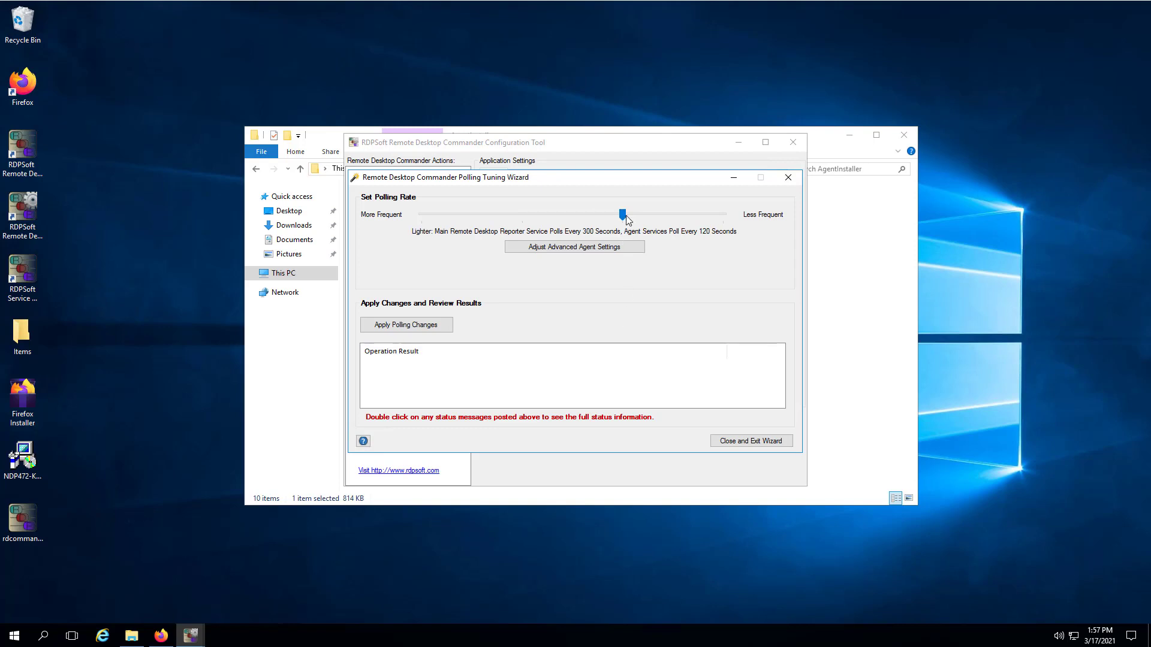
left_click_drag(629, 217, 724, 217)
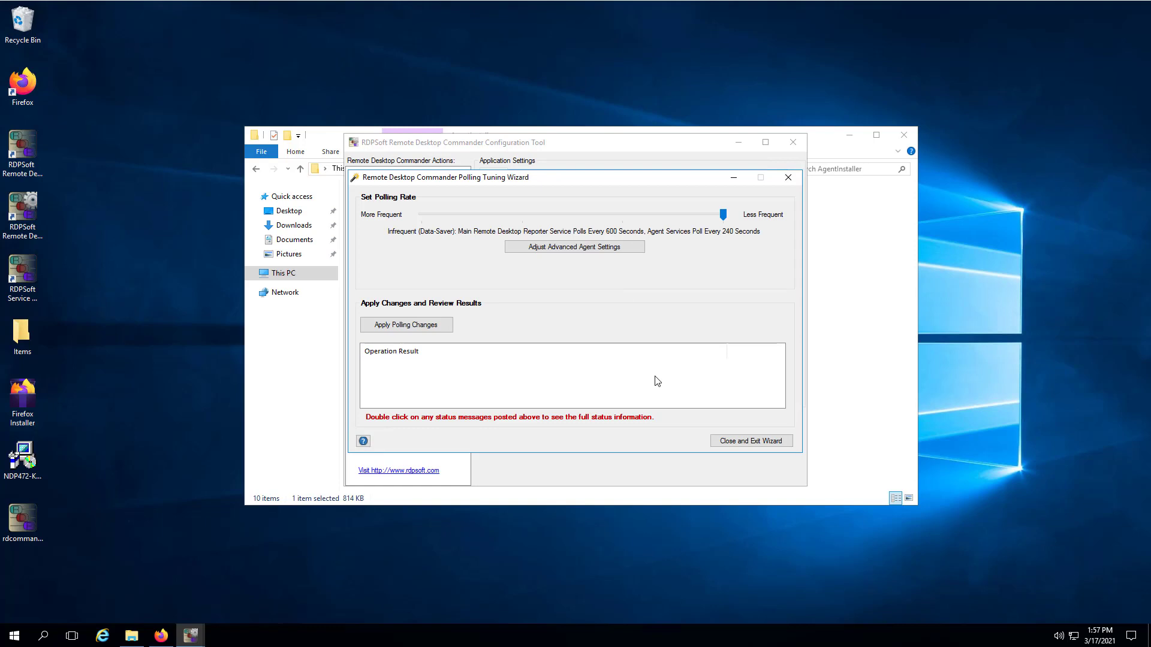
left_click(700, 214)
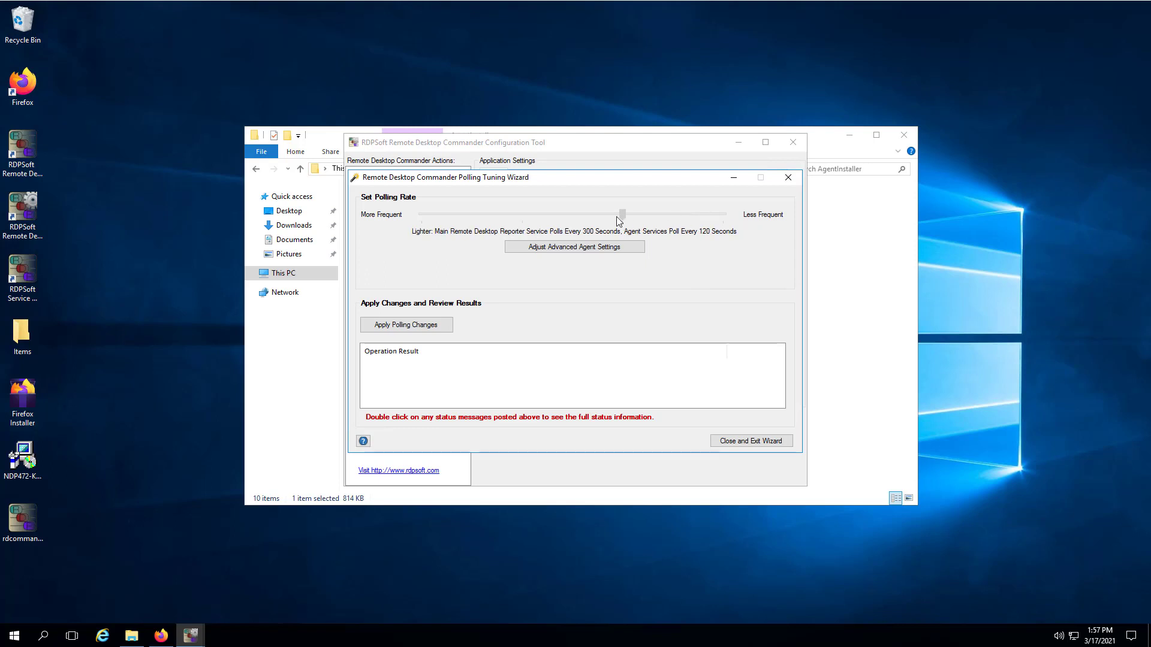
Set polling to Light (180/60 seconds) and tick Do Not Collect TCP/UDP Connection Data.
left_click_drag(622, 214, 503, 220)
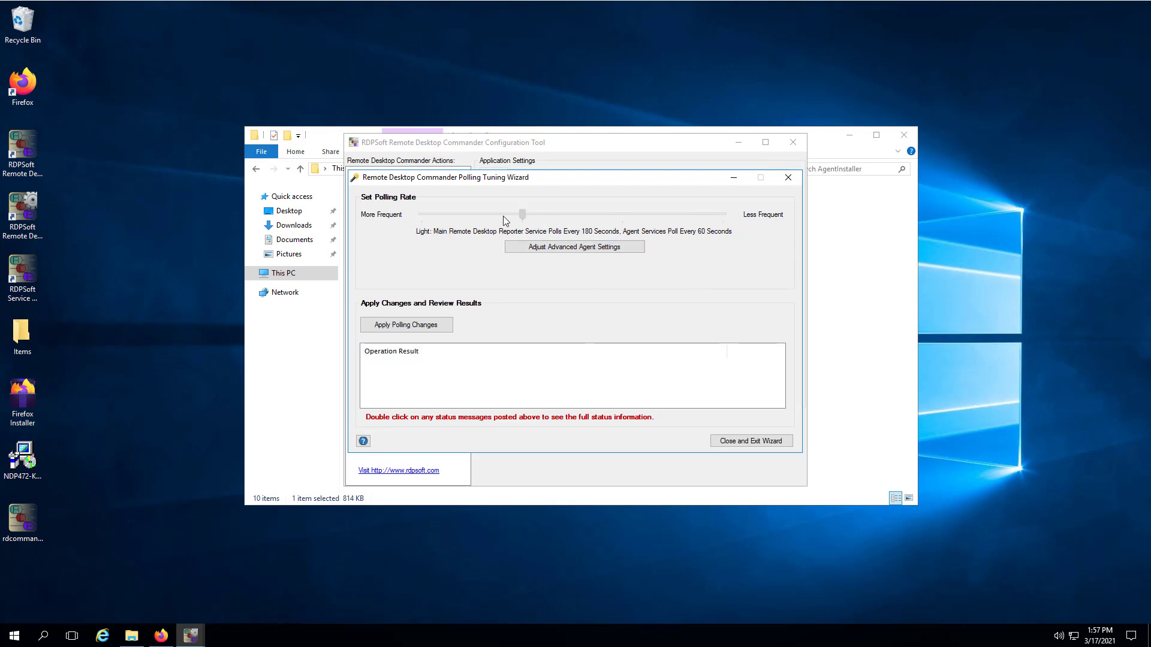
left_click(569, 253)
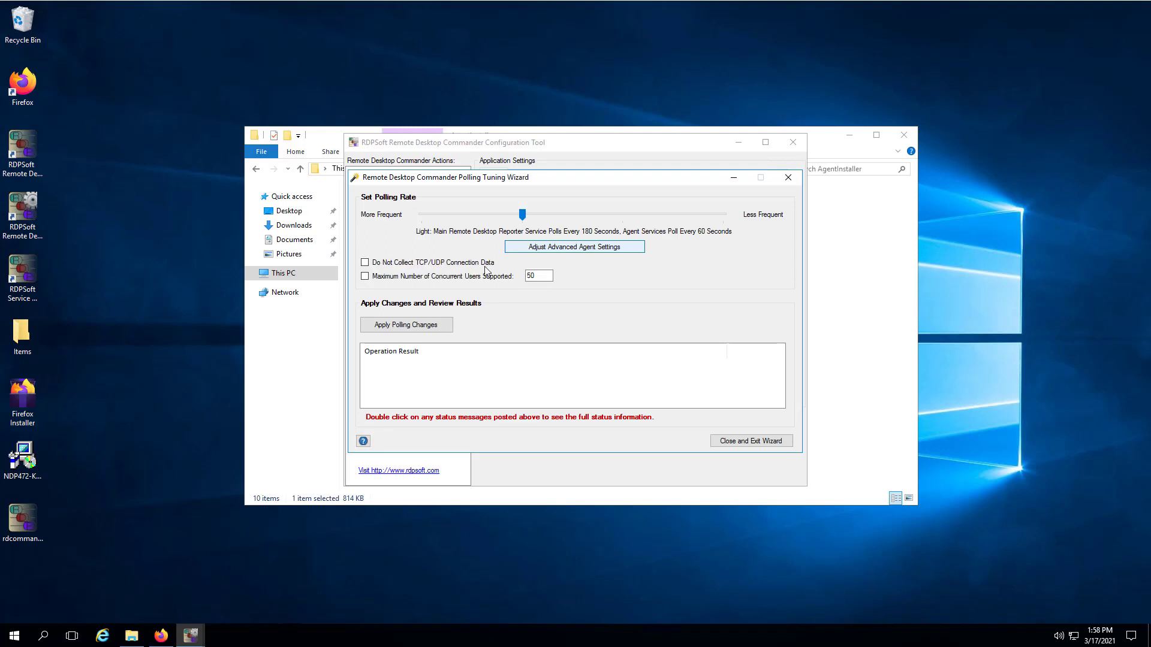
left_click(365, 263)
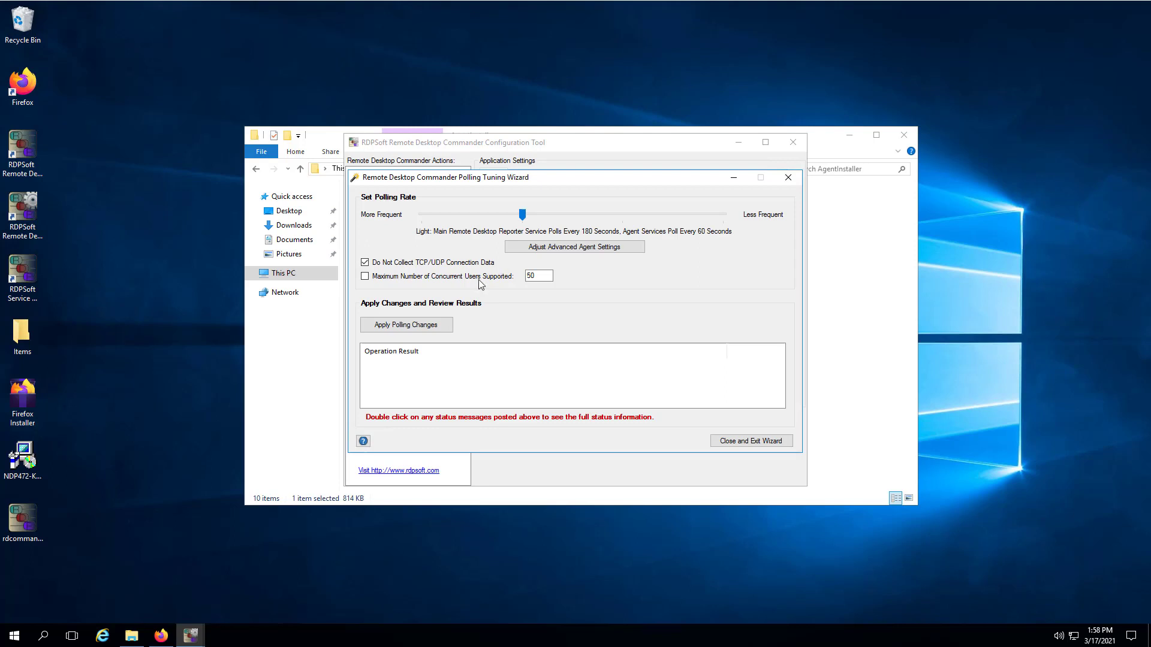
Apply the polling changes, review the 10.32.0.102 error and RDS2016SH02/SH03 successes, then exit the wizard.
left_click(408, 329)
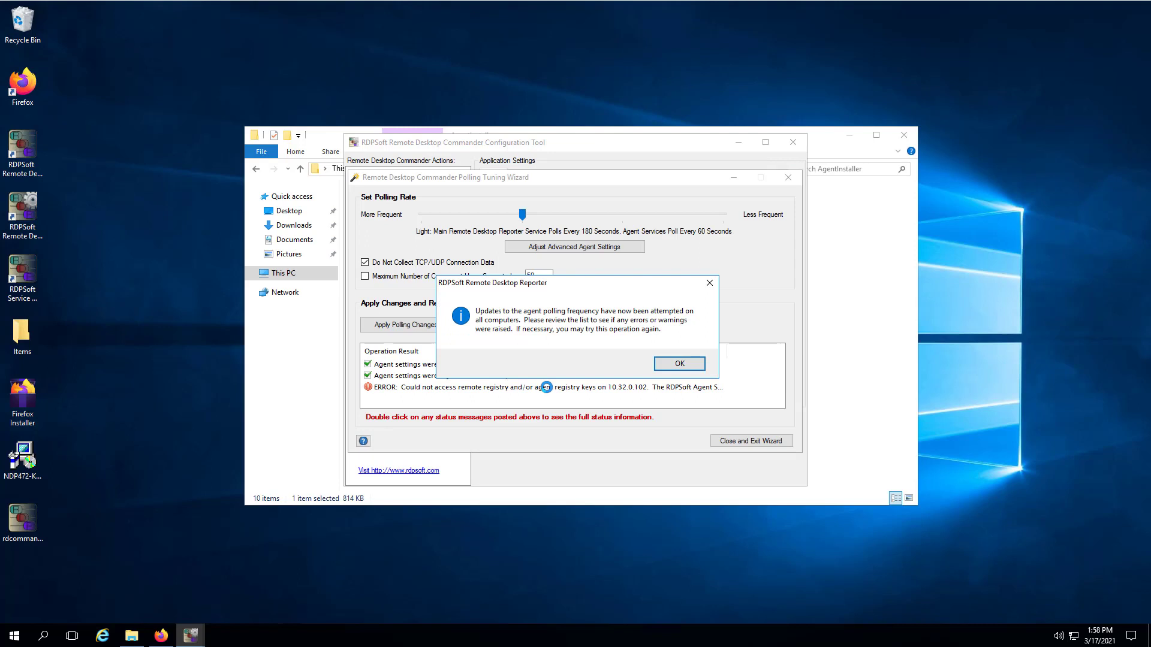
left_click(686, 367)
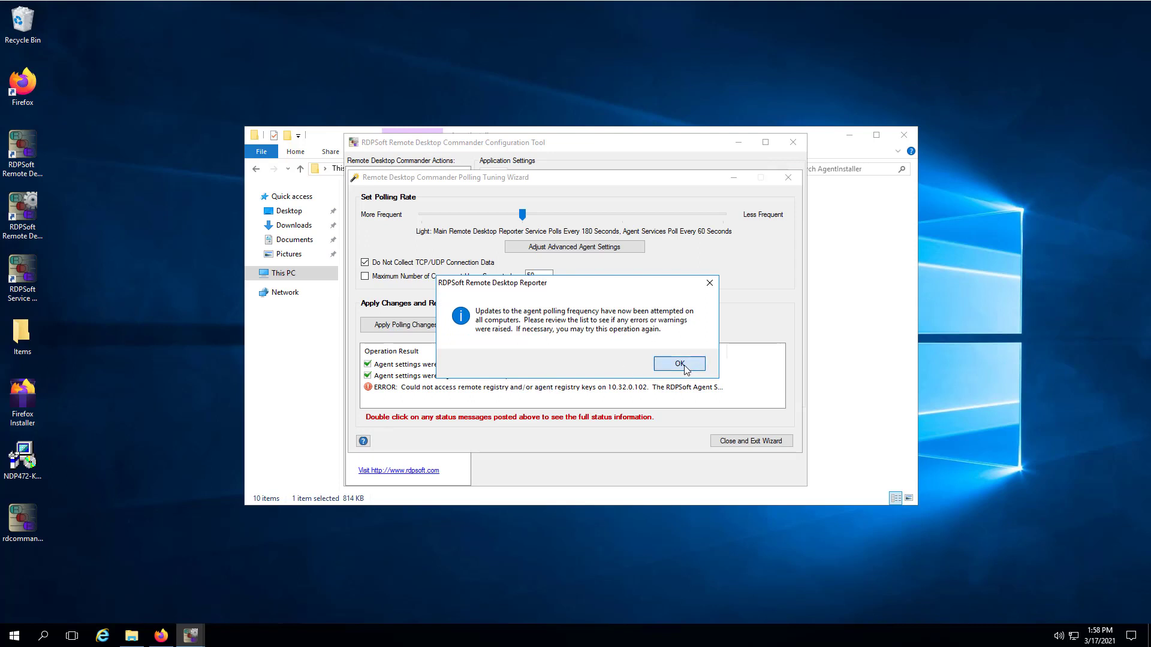
double_click(520, 390)
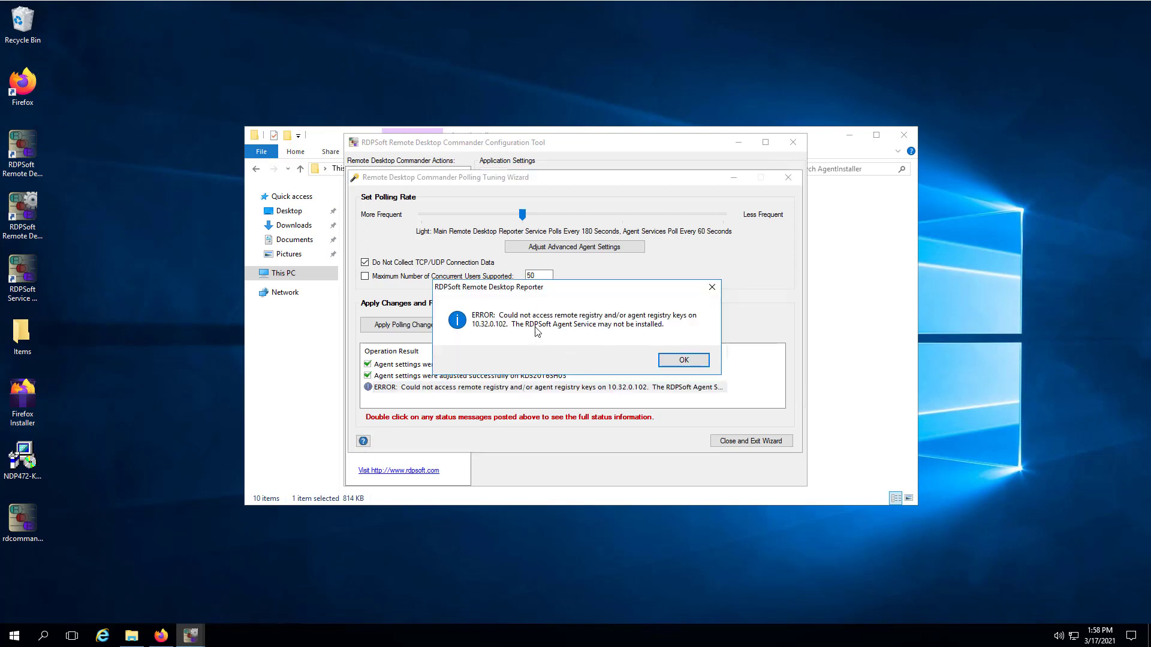
left_click(683, 360)
left_click(511, 365)
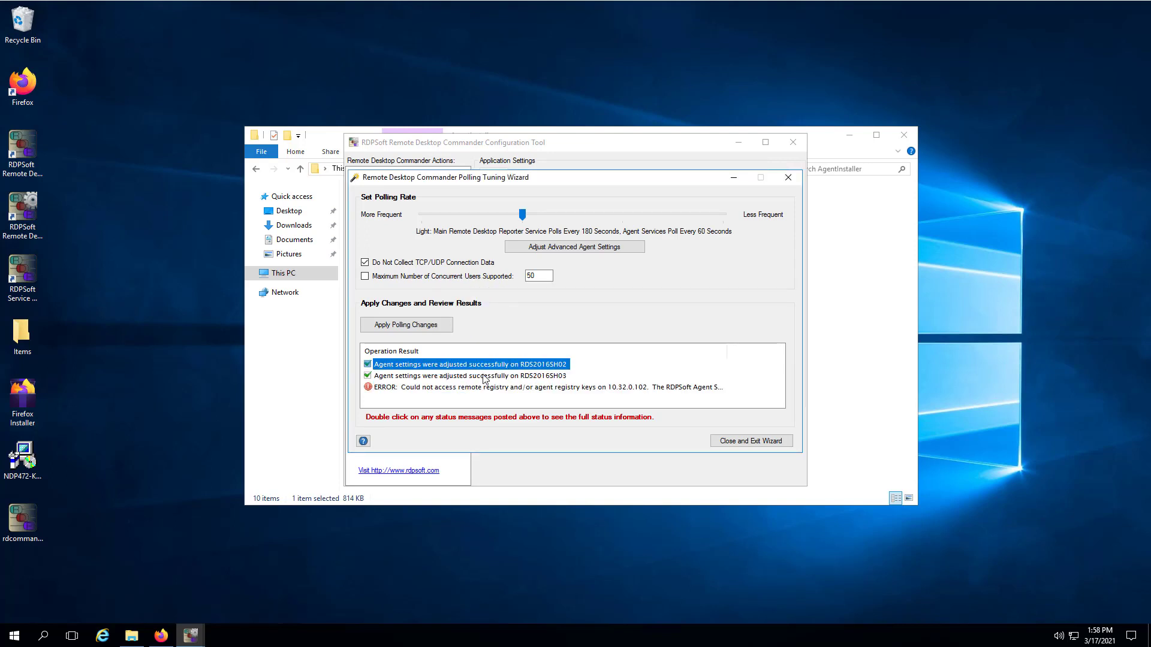
left_click(485, 376)
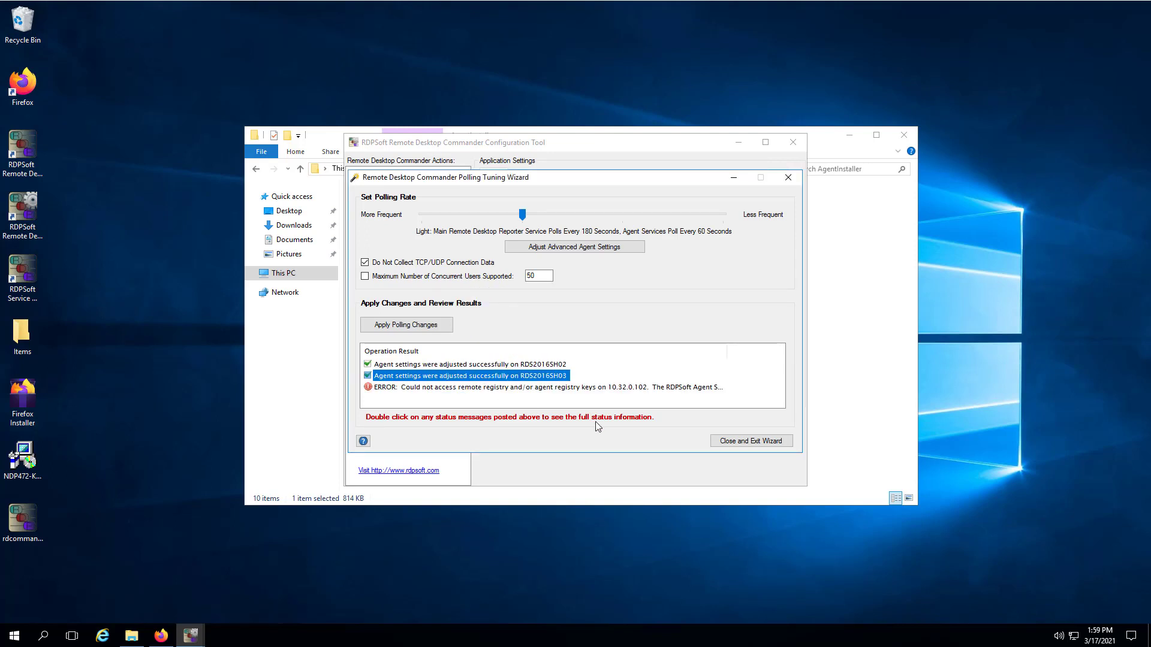
left_click(752, 441)
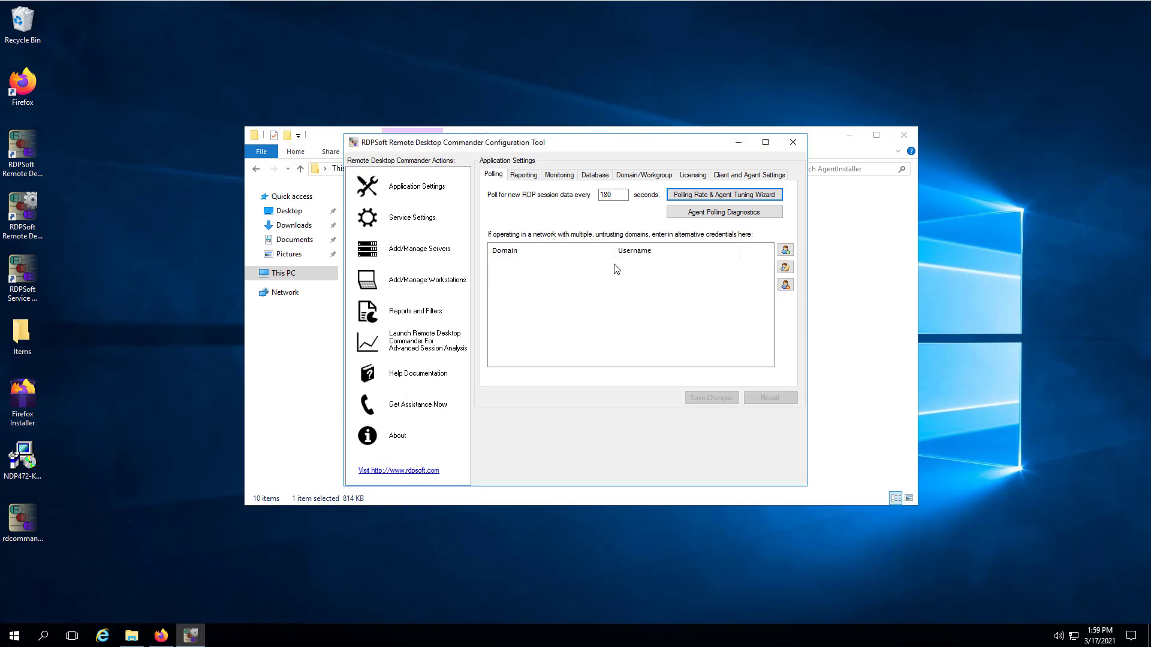
Launch the Commander client and connect to the local RDPREPORTER database.
left_click(420, 248)
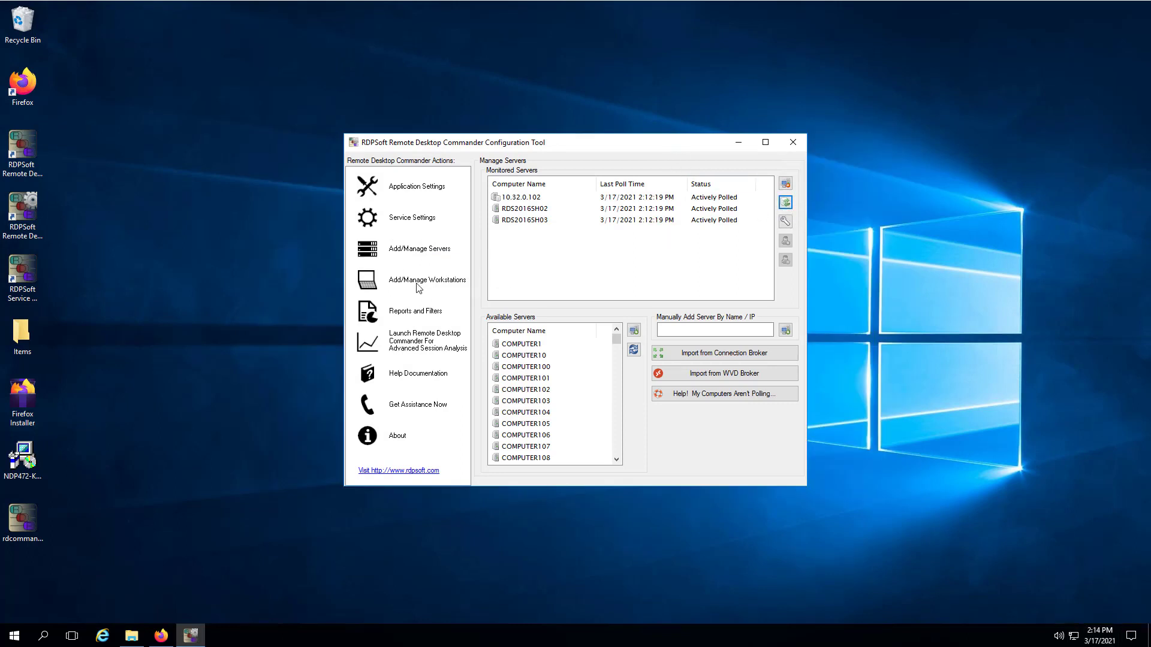
left_click(401, 345)
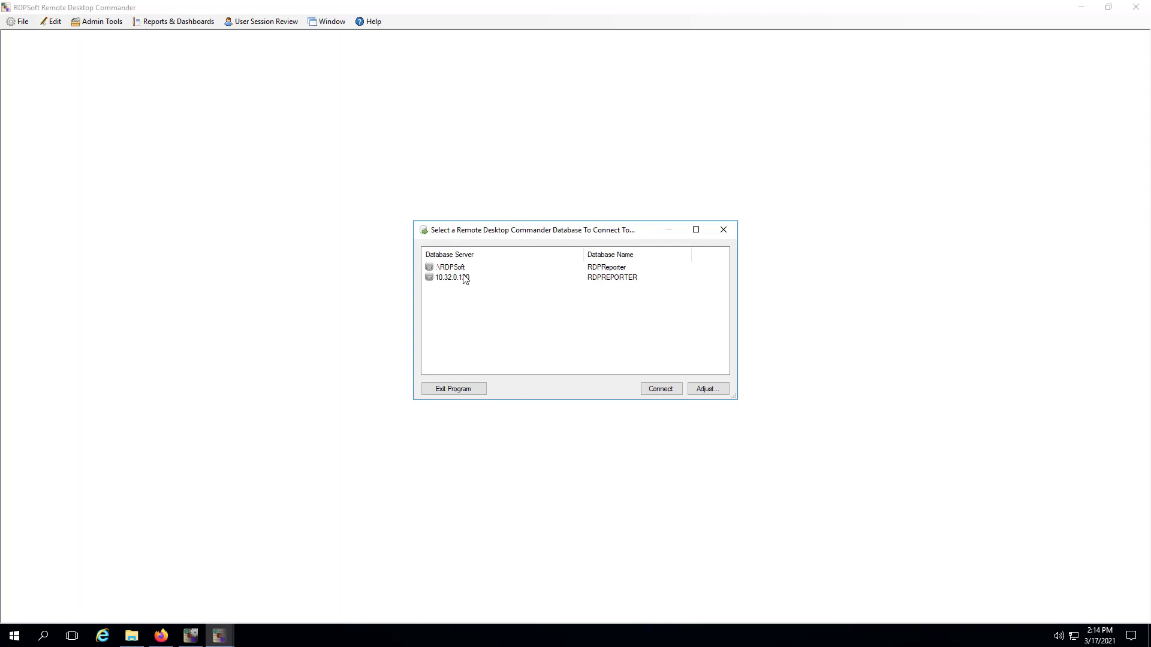
left_click(461, 269)
double_click(460, 269)
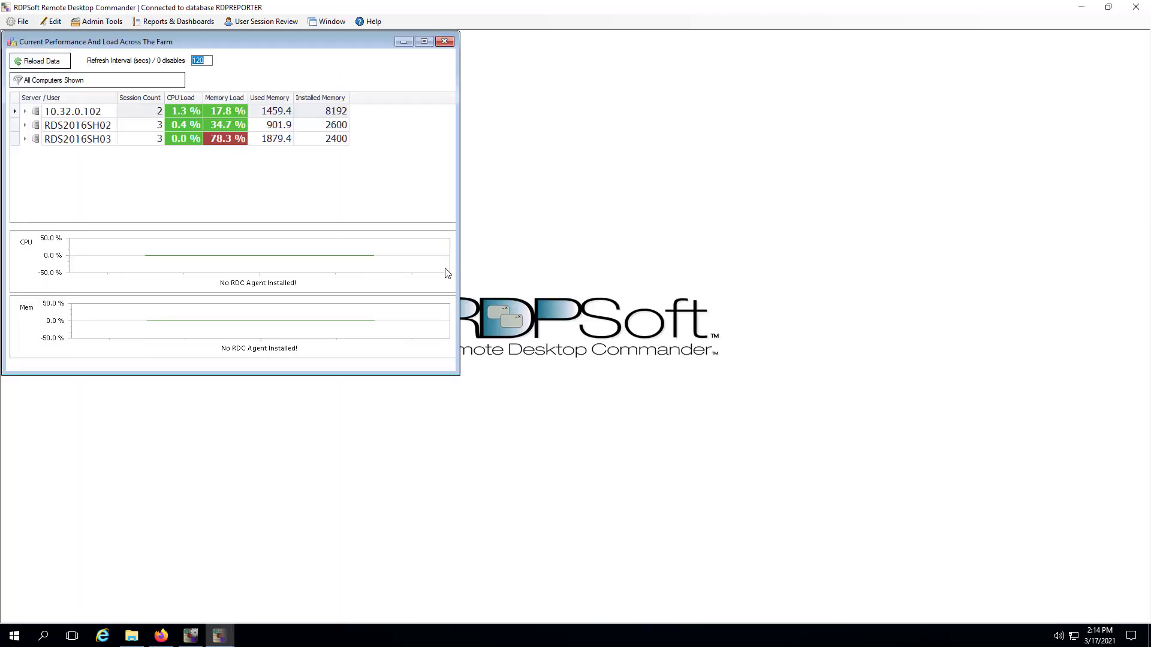
List the sessions on RDS2016SH03 and RDS2016SH02 and open Administrator's RDS2016SH03 session recording.
left_click(25, 139)
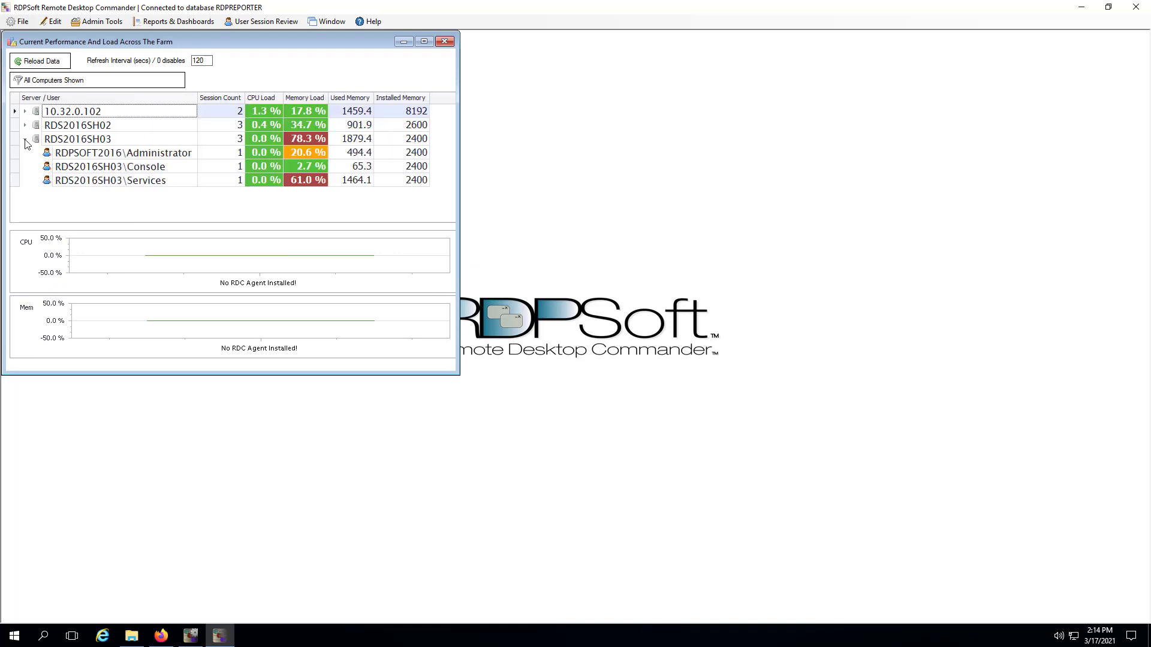
left_click(25, 126)
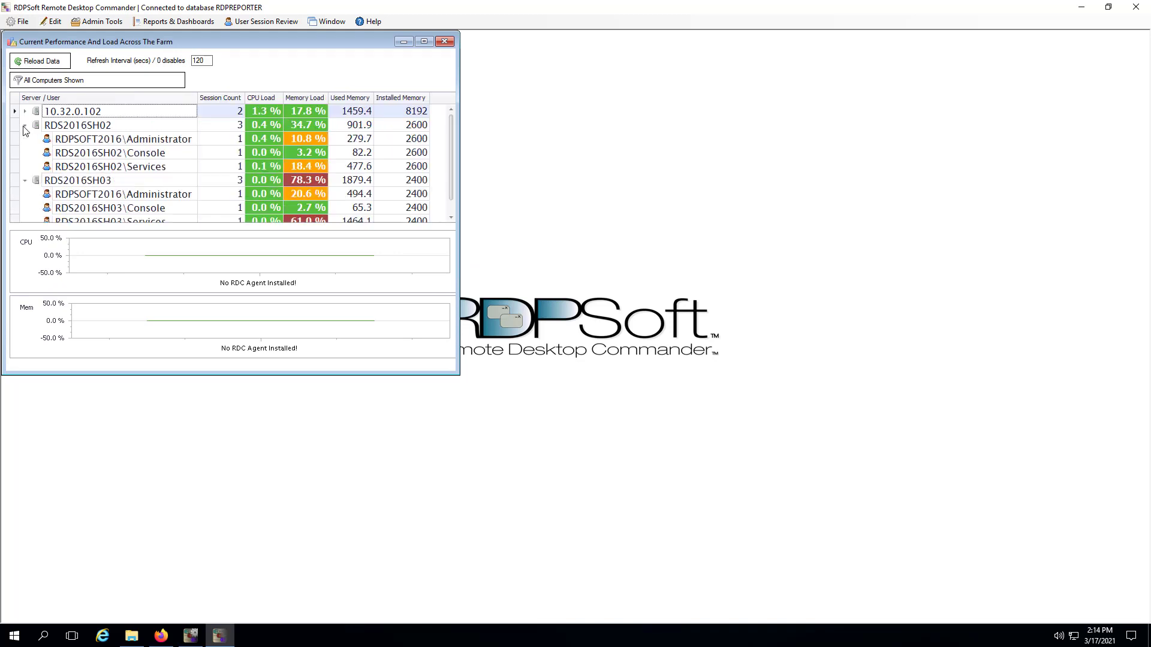
left_click(94, 195)
double_click(126, 196)
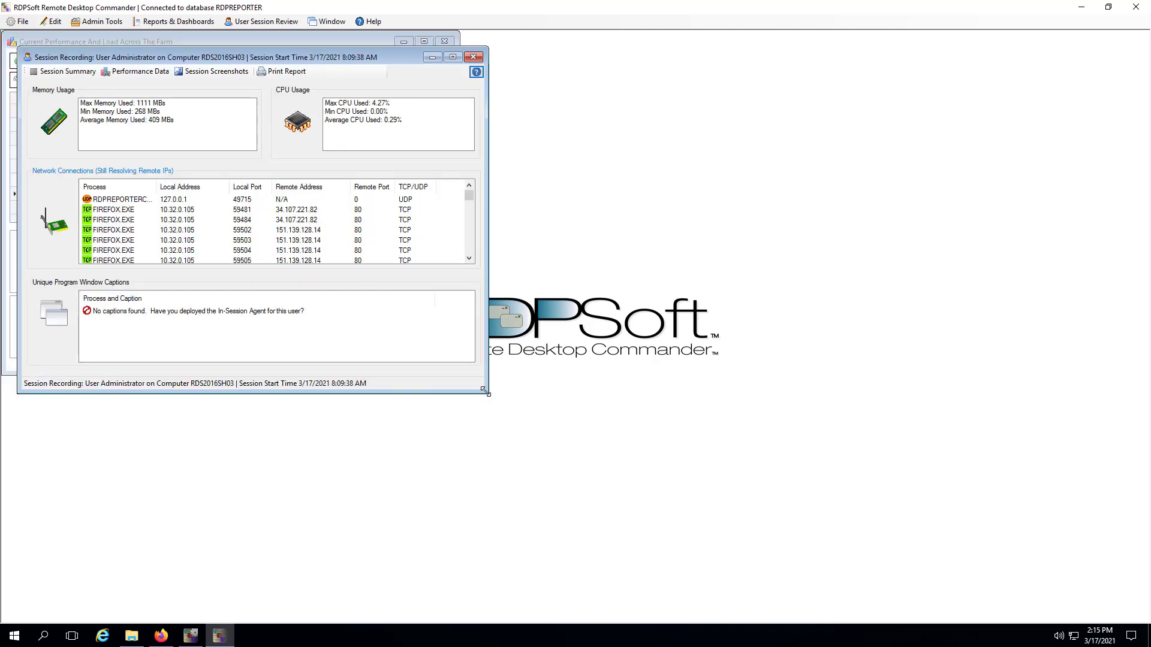
In the enlarged RDS2016SH03 recording's performance data, load processes for memory time slices from 1:44:29 PM onward.
left_click_drag(487, 393, 650, 526)
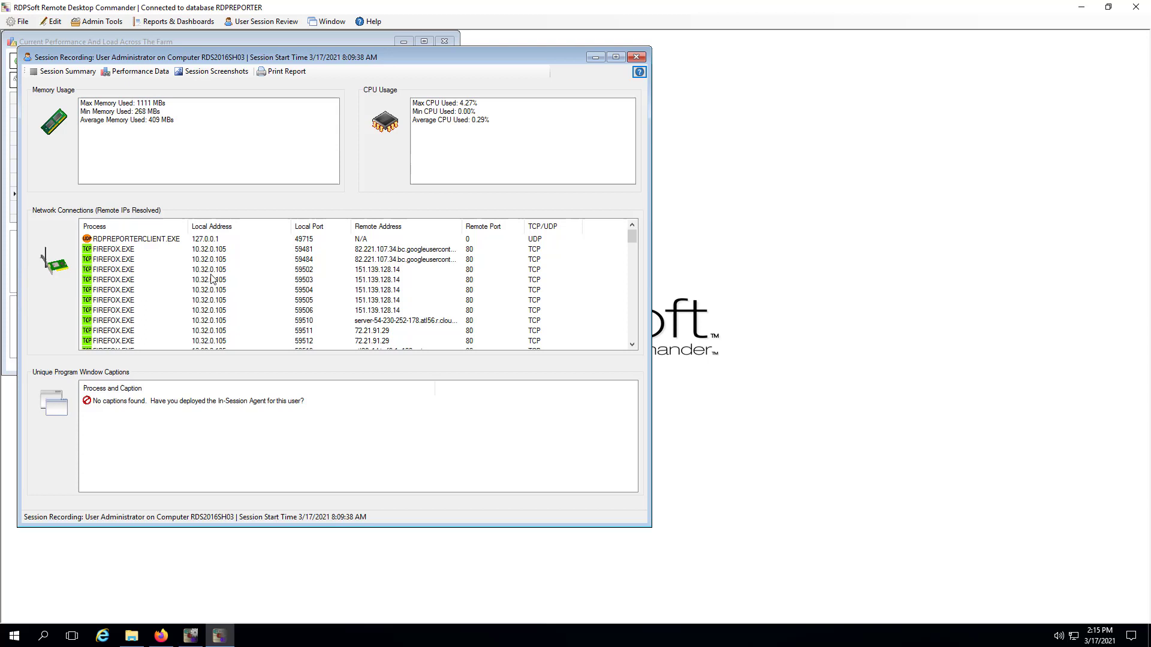
left_click(133, 72)
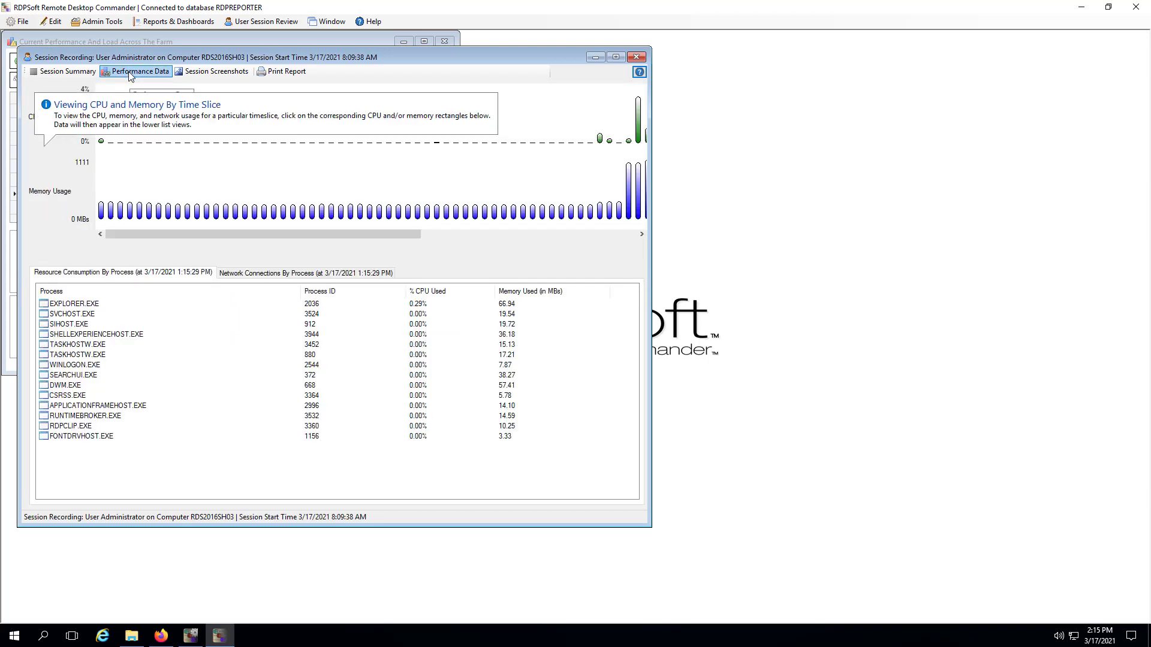
left_click_drag(374, 235, 503, 253)
left_click_drag(437, 234, 525, 250)
left_click(279, 201)
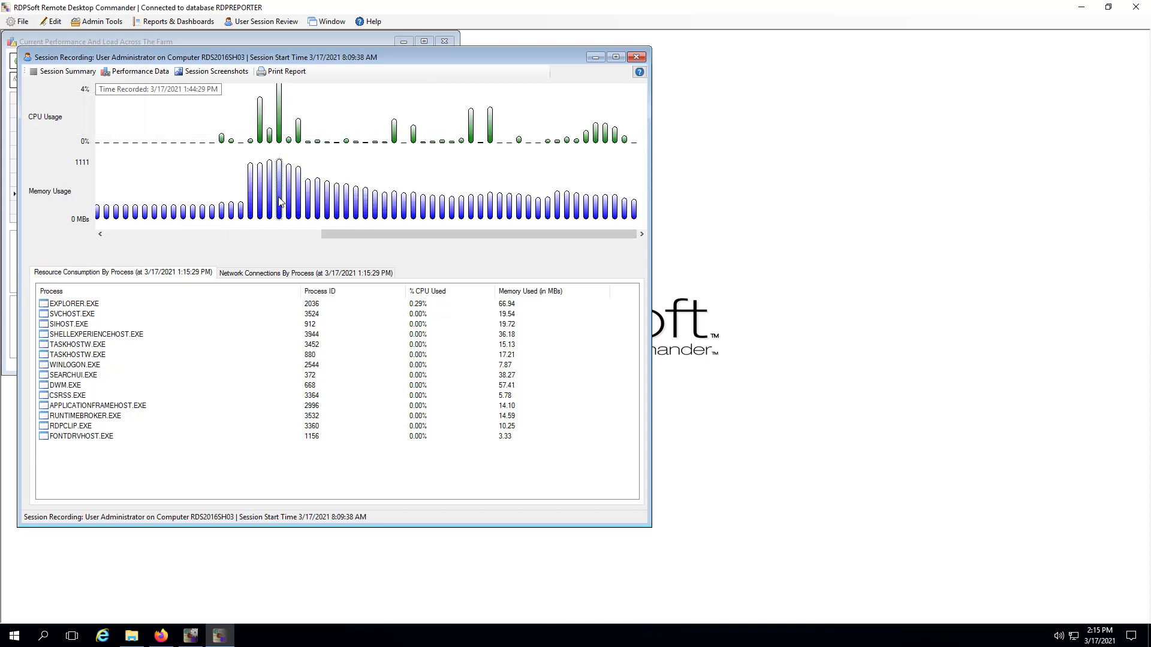
left_click(299, 201)
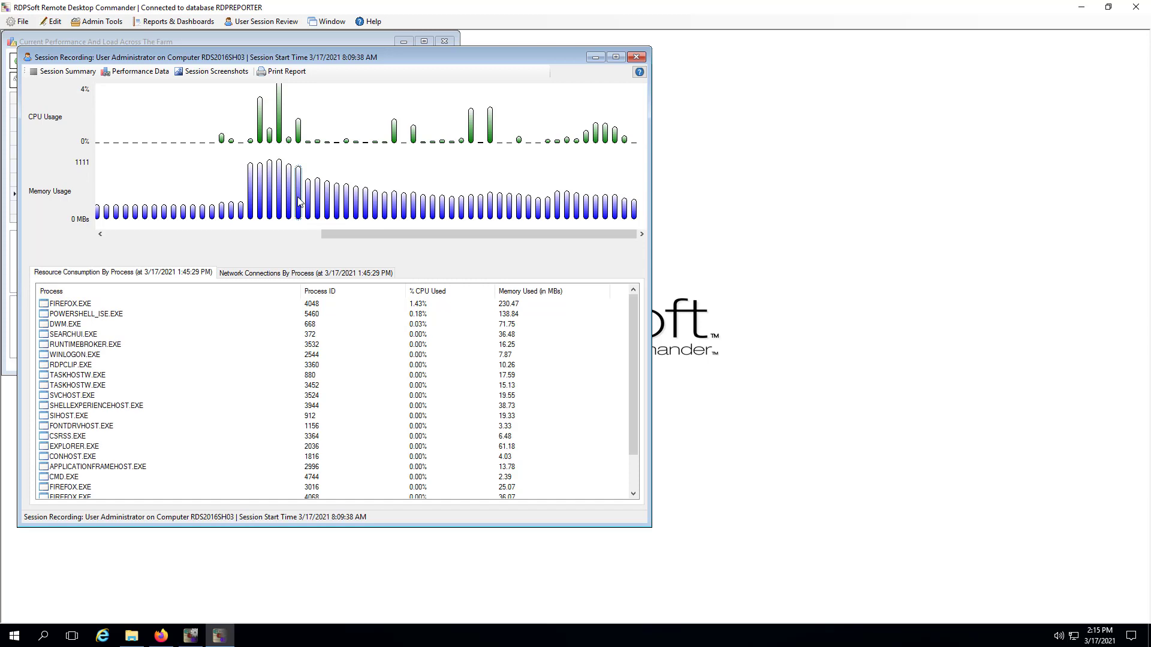
left_click(491, 213)
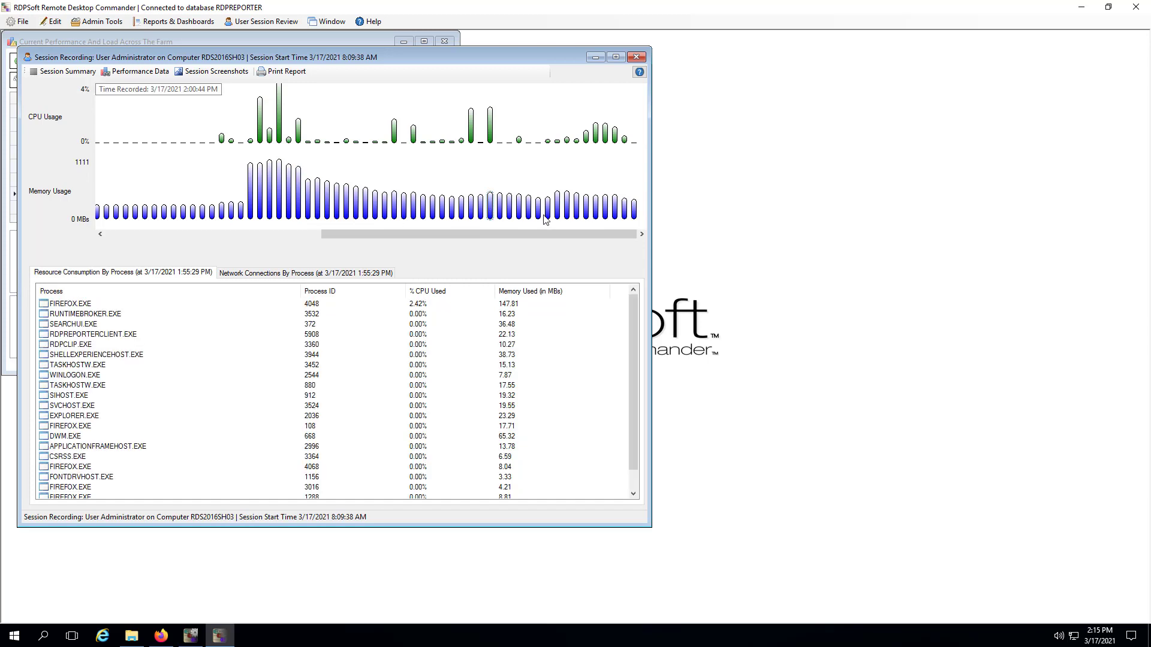
left_click(586, 216)
left_click(596, 216)
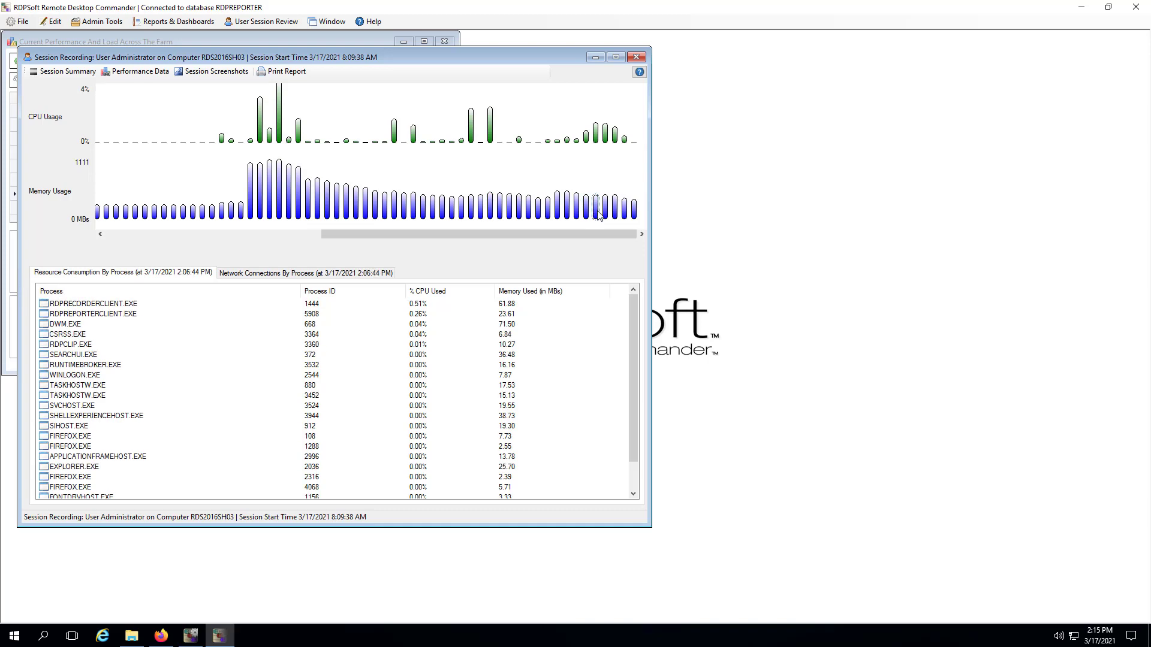
left_click(614, 216)
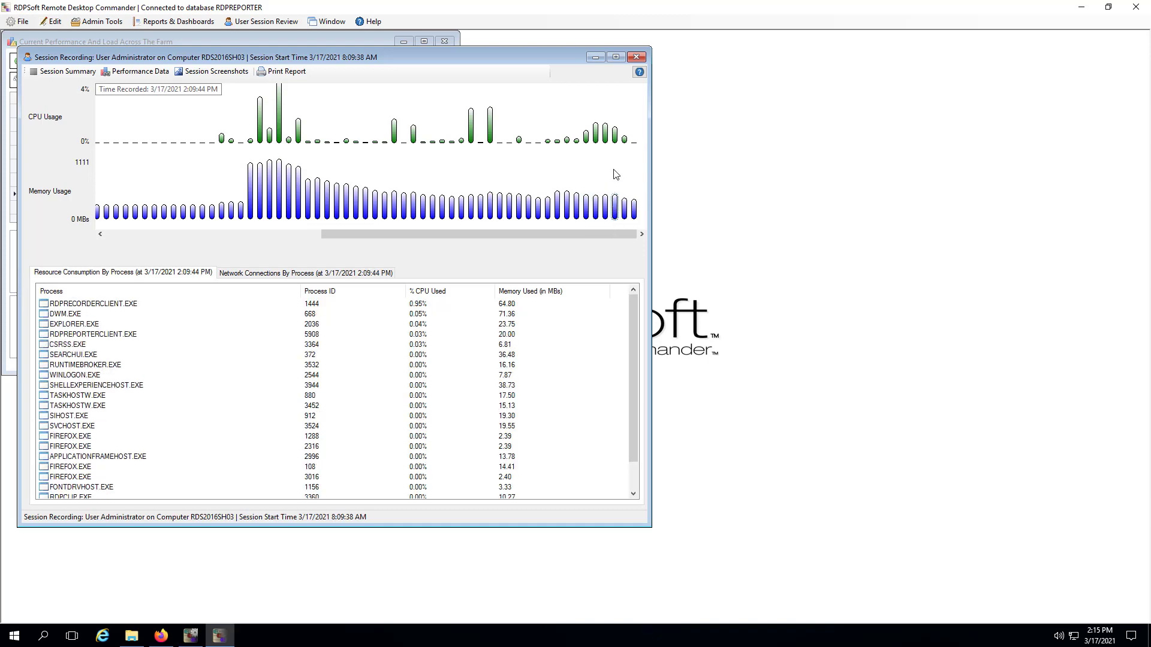
Inspect processes at the 2:07:44 PM CPU spike and the network connections, then close the recording.
left_click(603, 145)
left_click(596, 136)
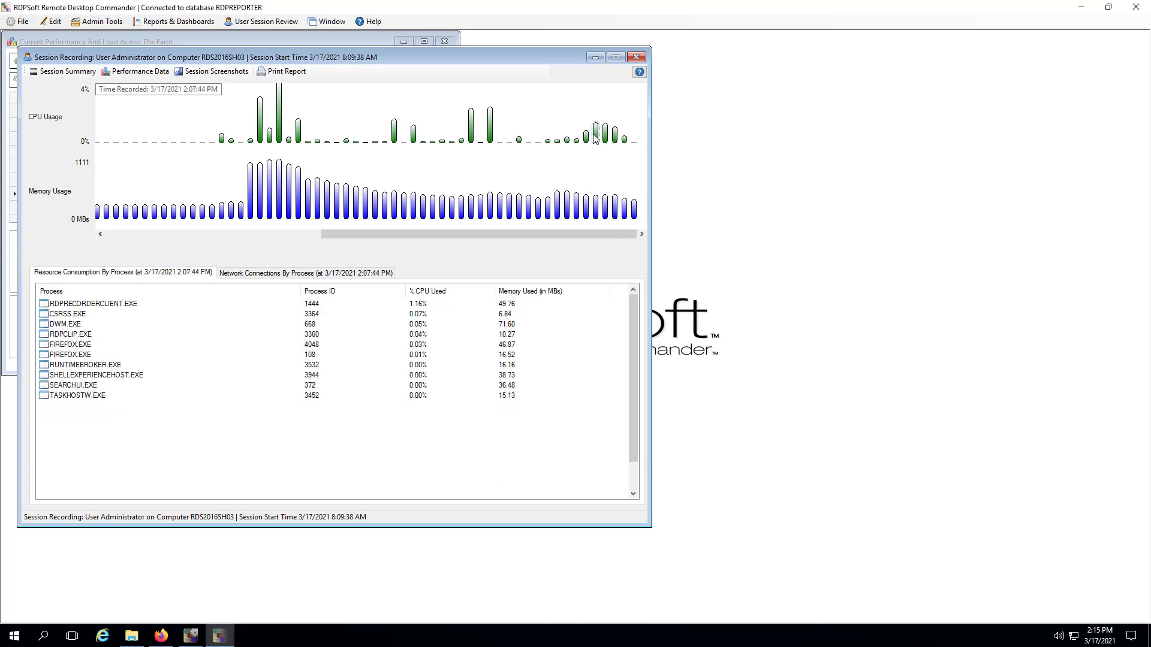
left_click(270, 273)
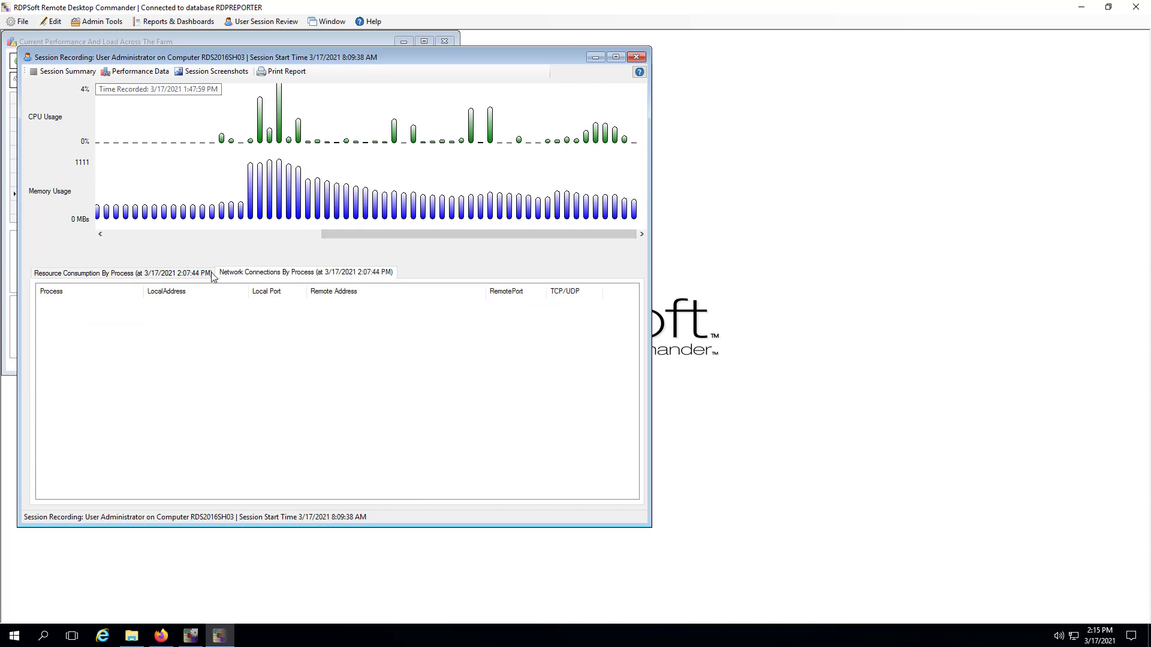
left_click(204, 274)
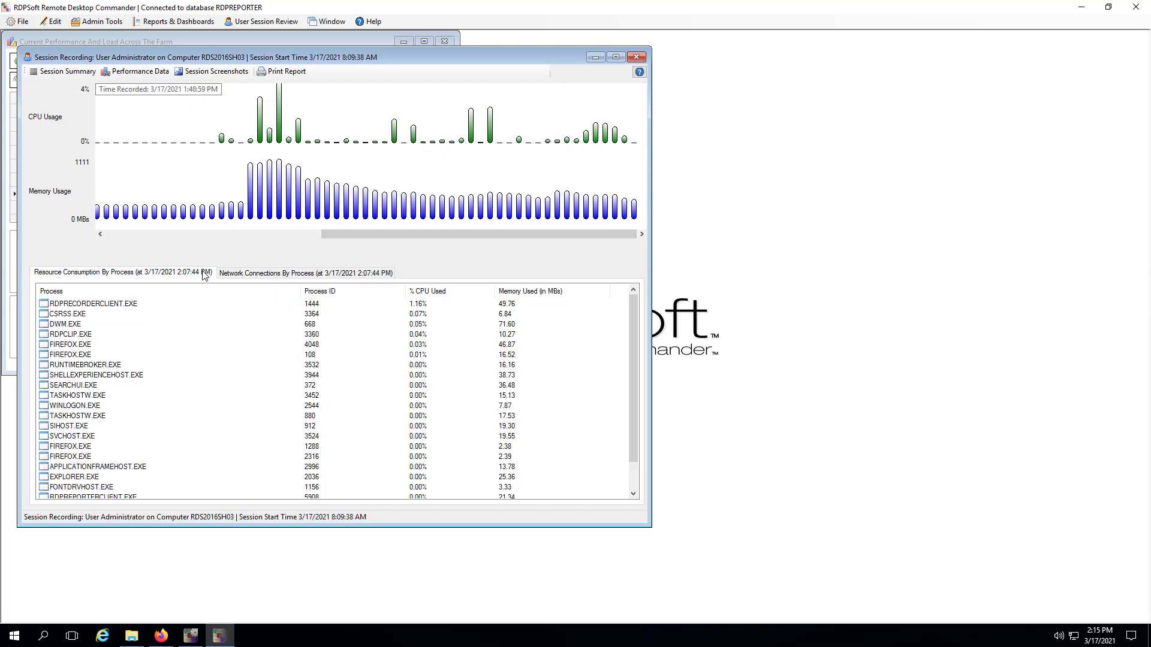
left_click(636, 57)
Open RDS2016SH02's Administrator session, load processes for a memory time slice, then close it.
left_click(100, 140)
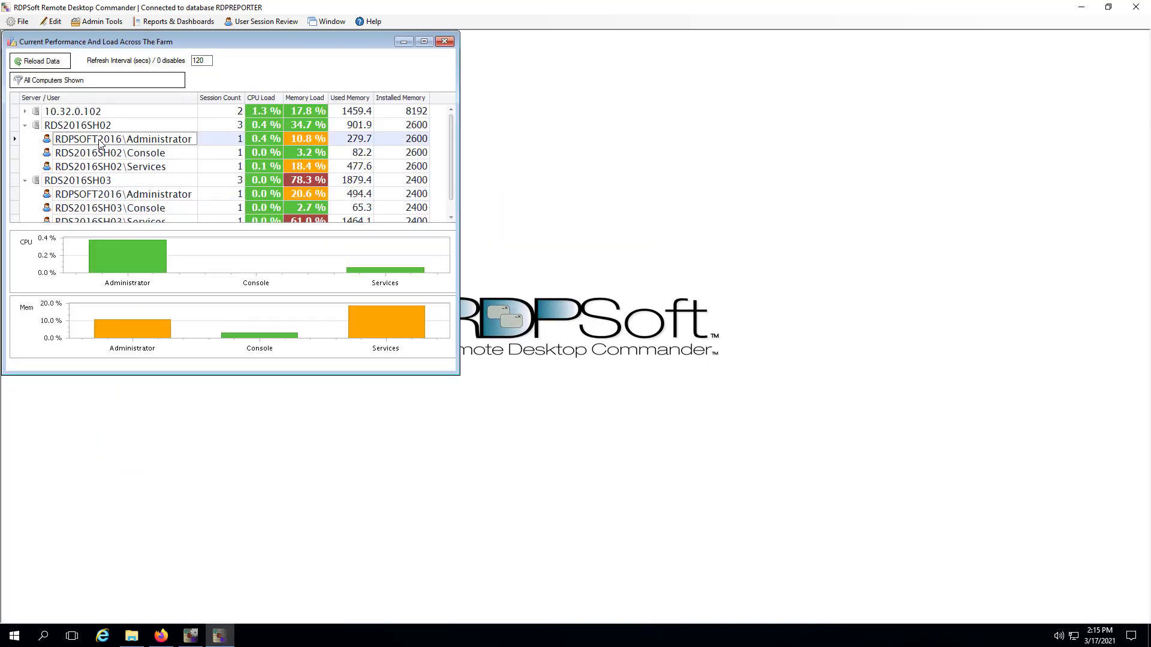
double_click(109, 143)
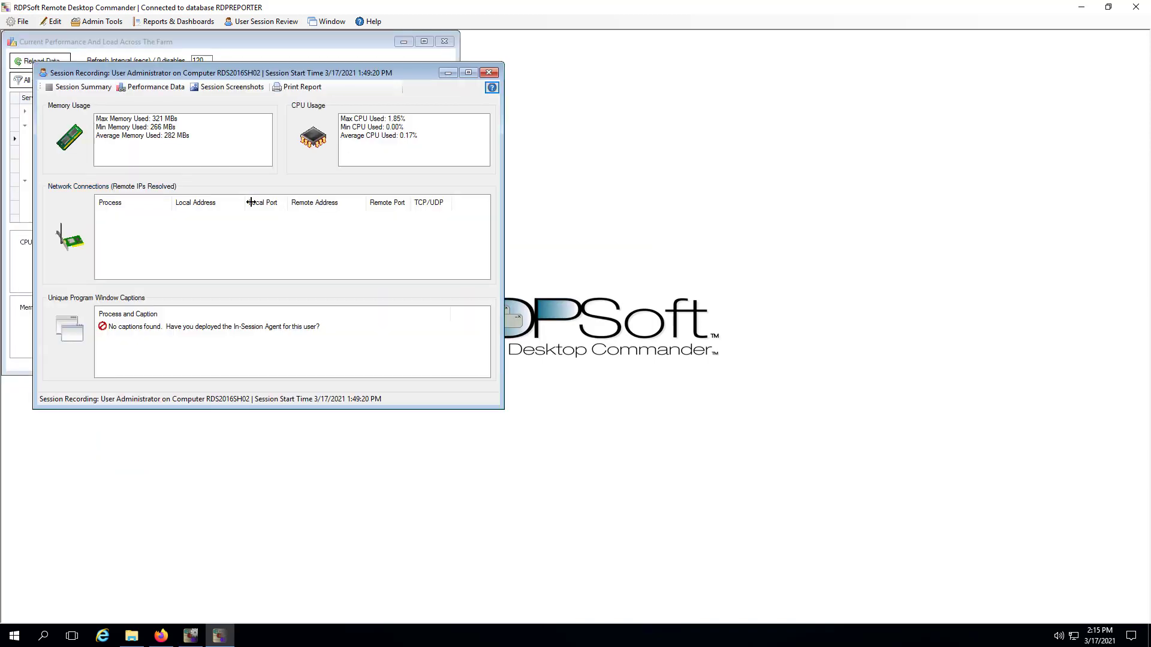
left_click(147, 88)
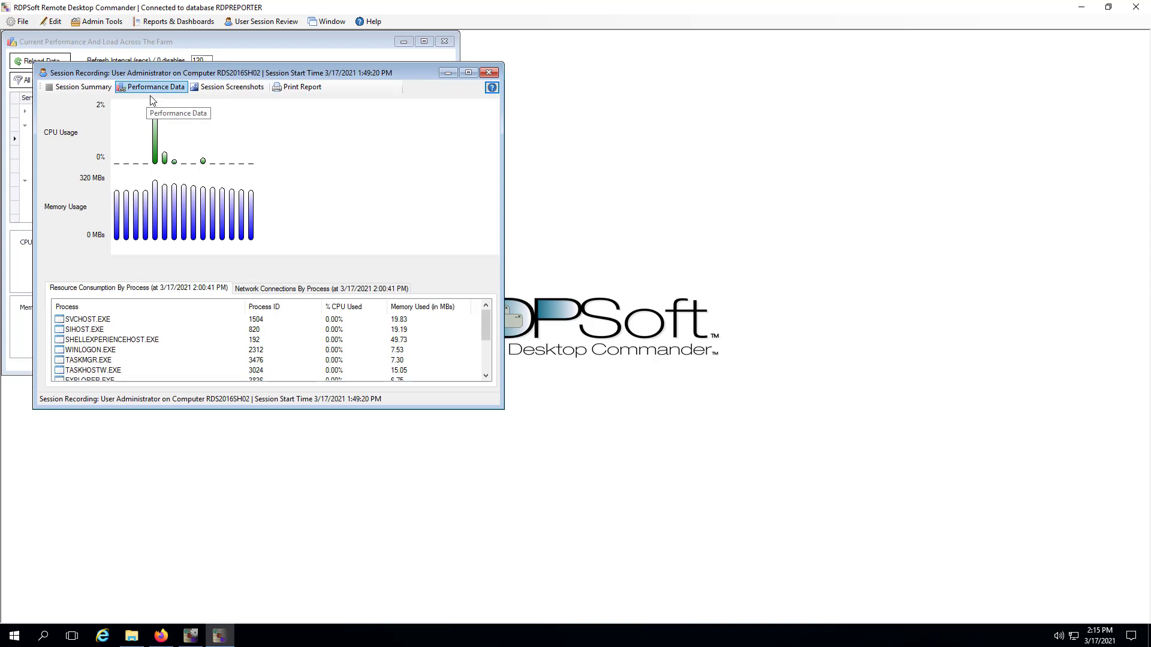
left_click(155, 203)
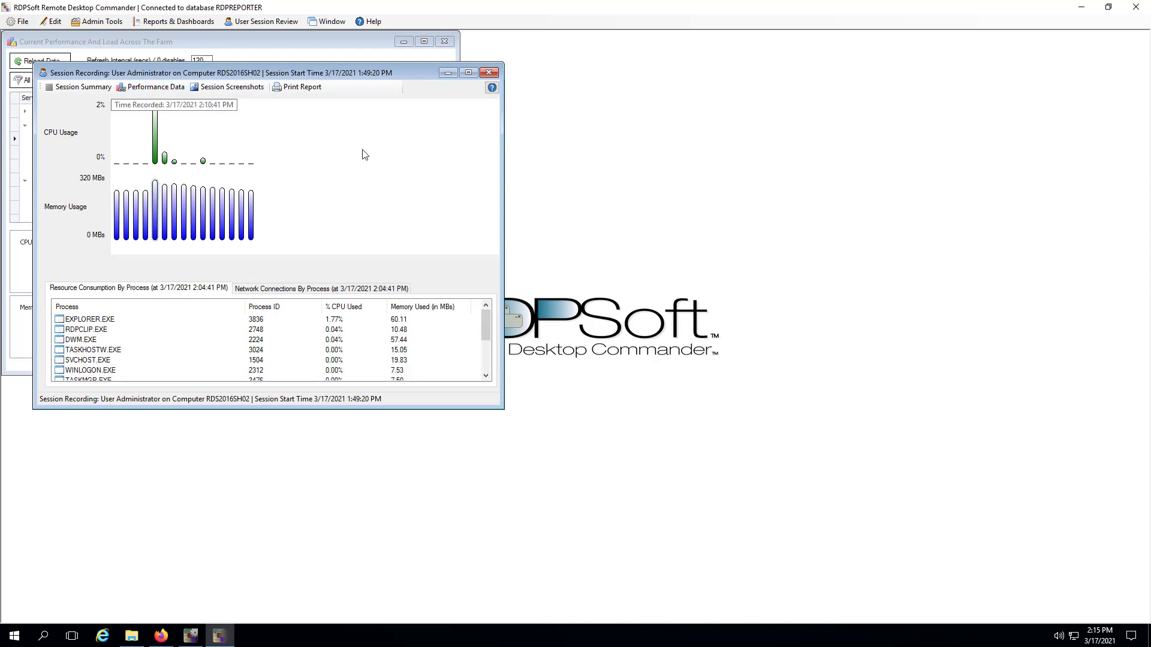
left_click(488, 73)
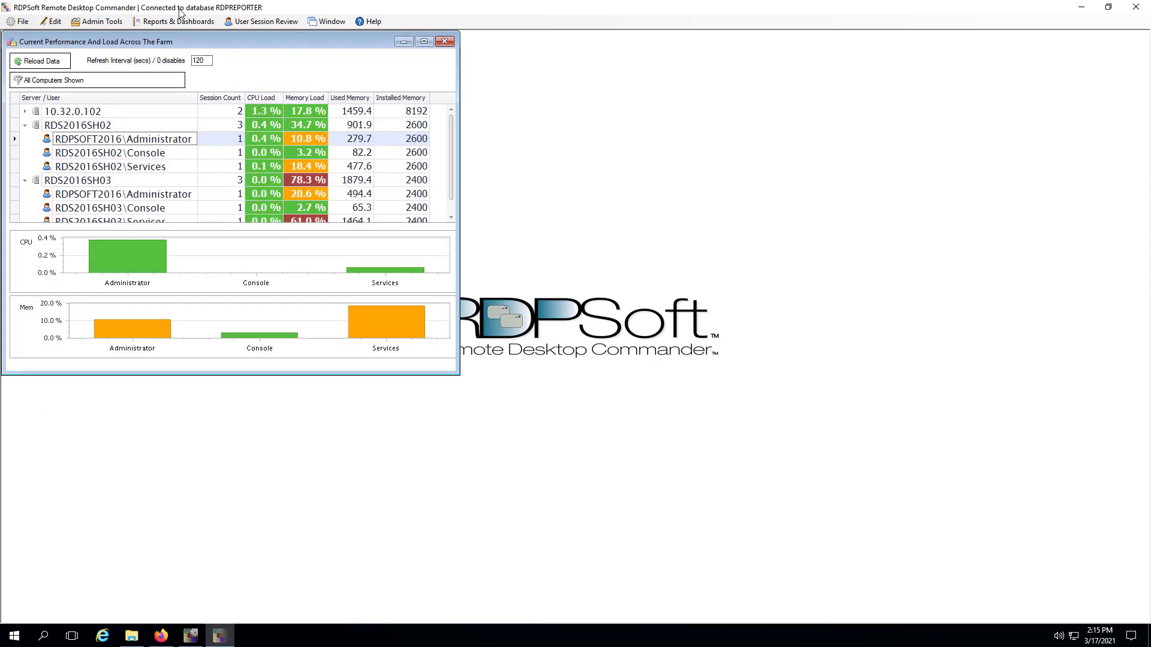
left_click(151, 21)
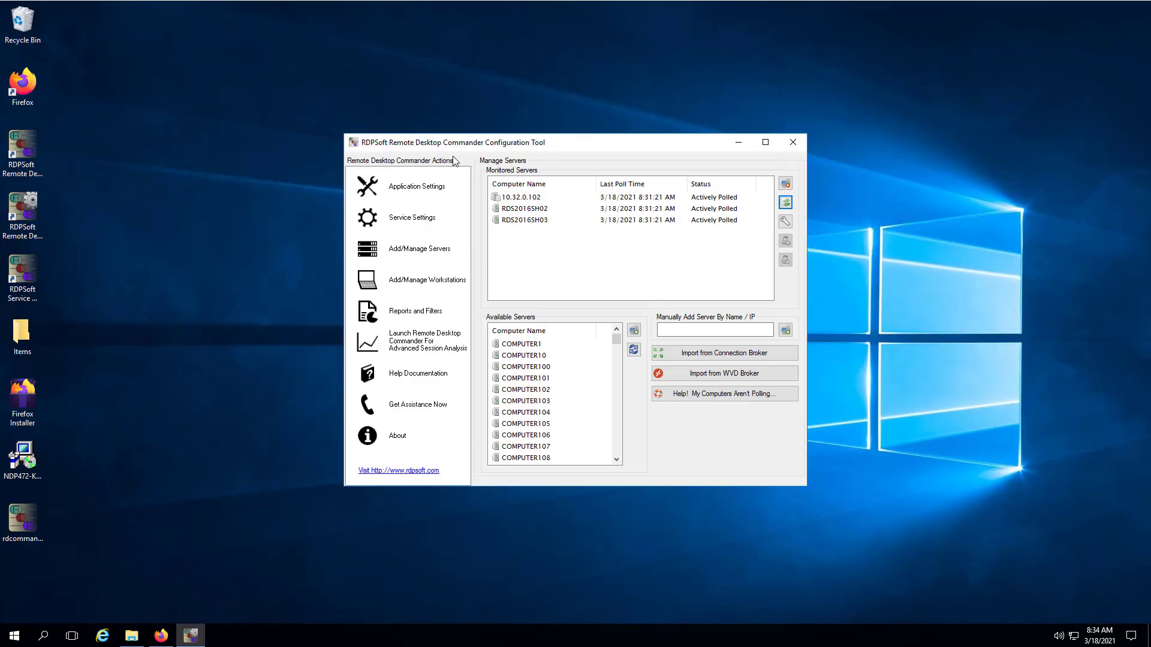
In Application Settings' Database tab, check the 60-day session and 3-day agent data purge values.
left_click(429, 191)
left_click(594, 174)
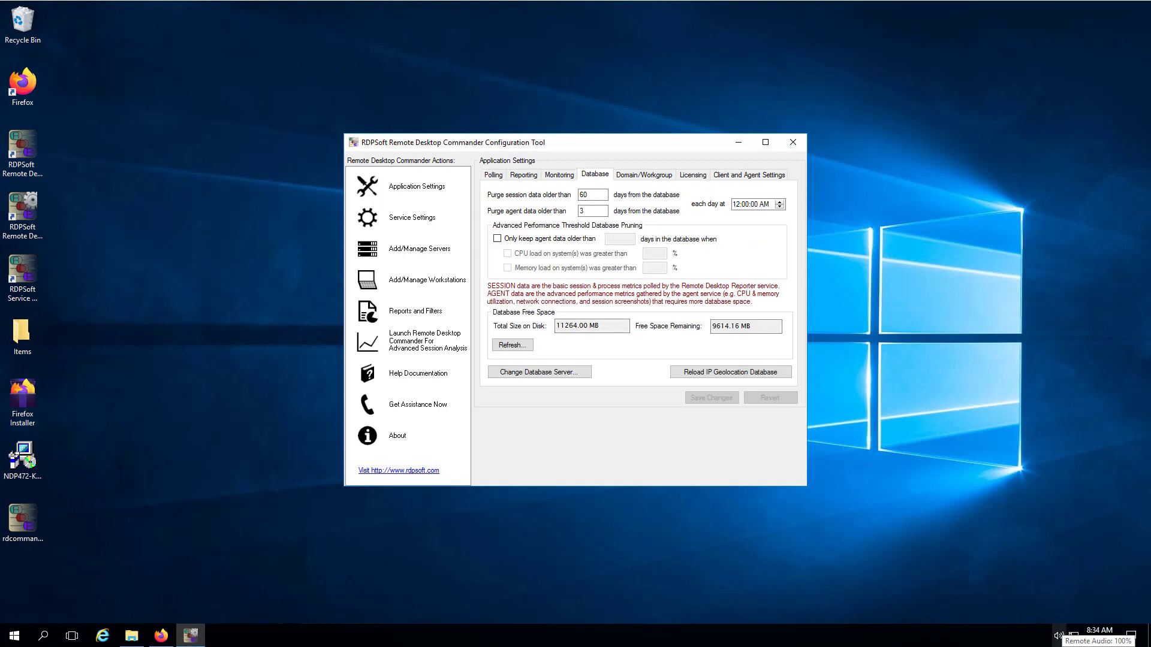
left_click(595, 198)
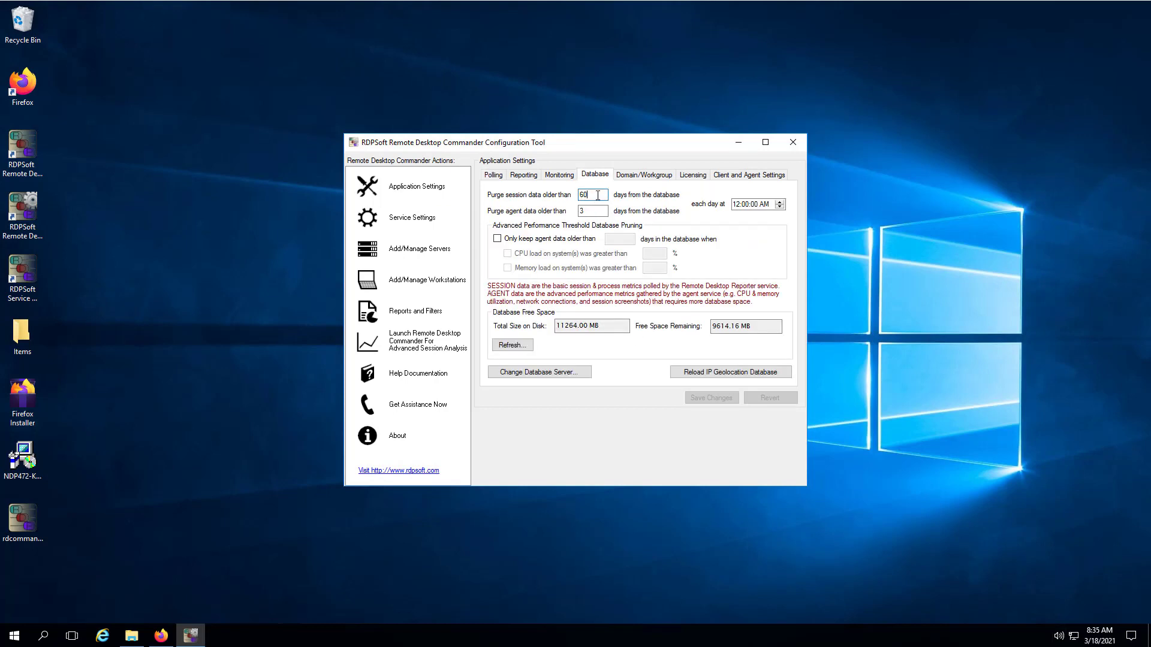
left_click(598, 211)
Highlight the database's free space remaining value.
left_click(754, 327)
left_click_drag(754, 326, 712, 323)
left_click(754, 327)
left_click(769, 322)
left_click(765, 323)
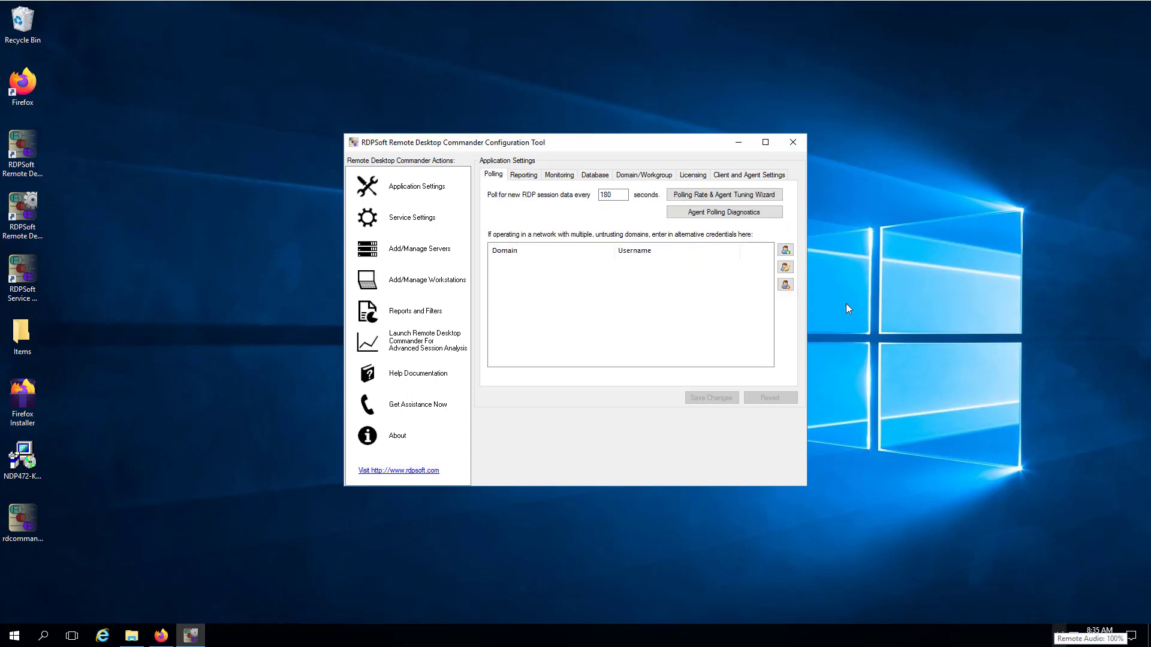
Run Agent Polling Diagnostics and enlarge the report showing version 5000 agents on SH02 and SH03.
left_click(711, 213)
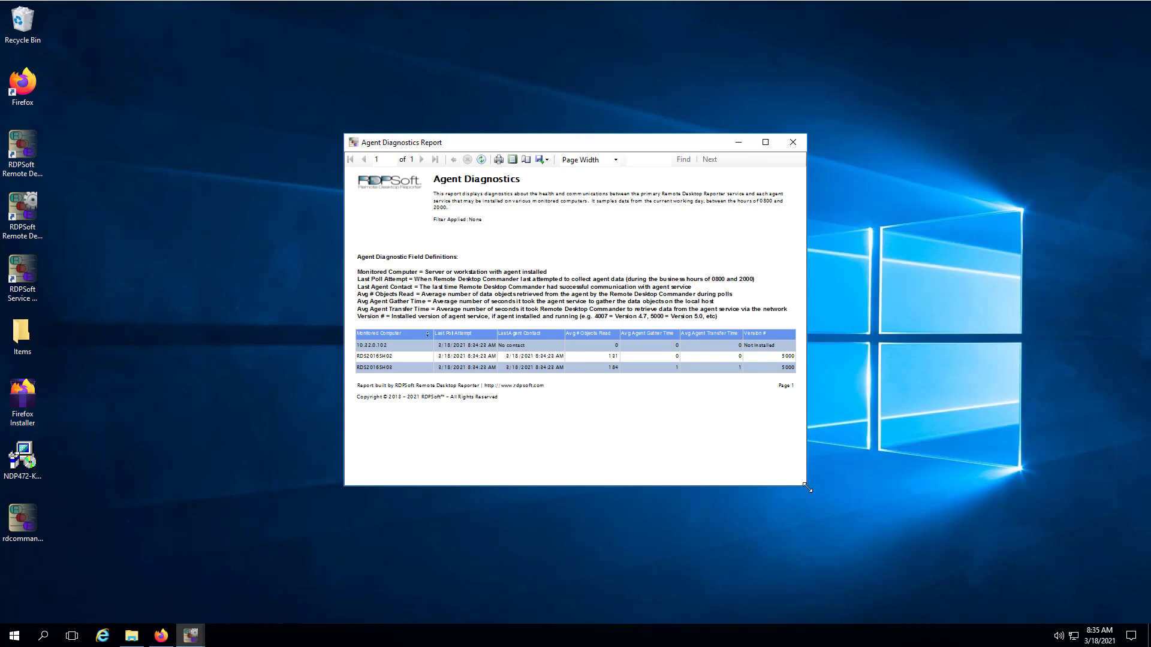
left_click_drag(807, 488, 1019, 581)
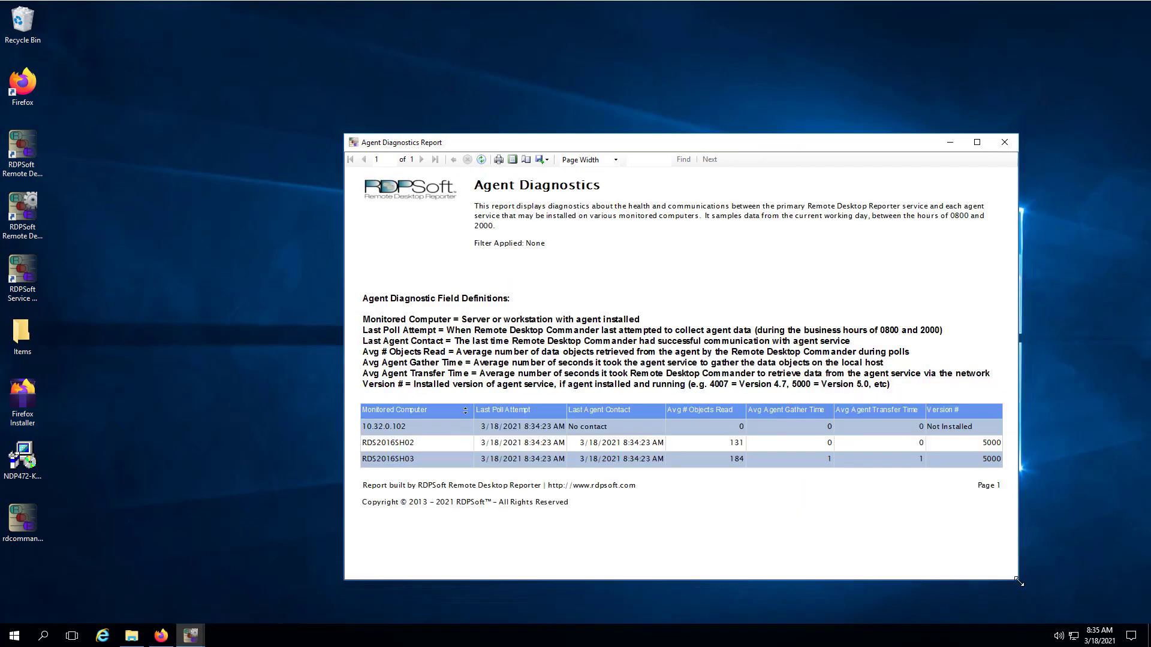